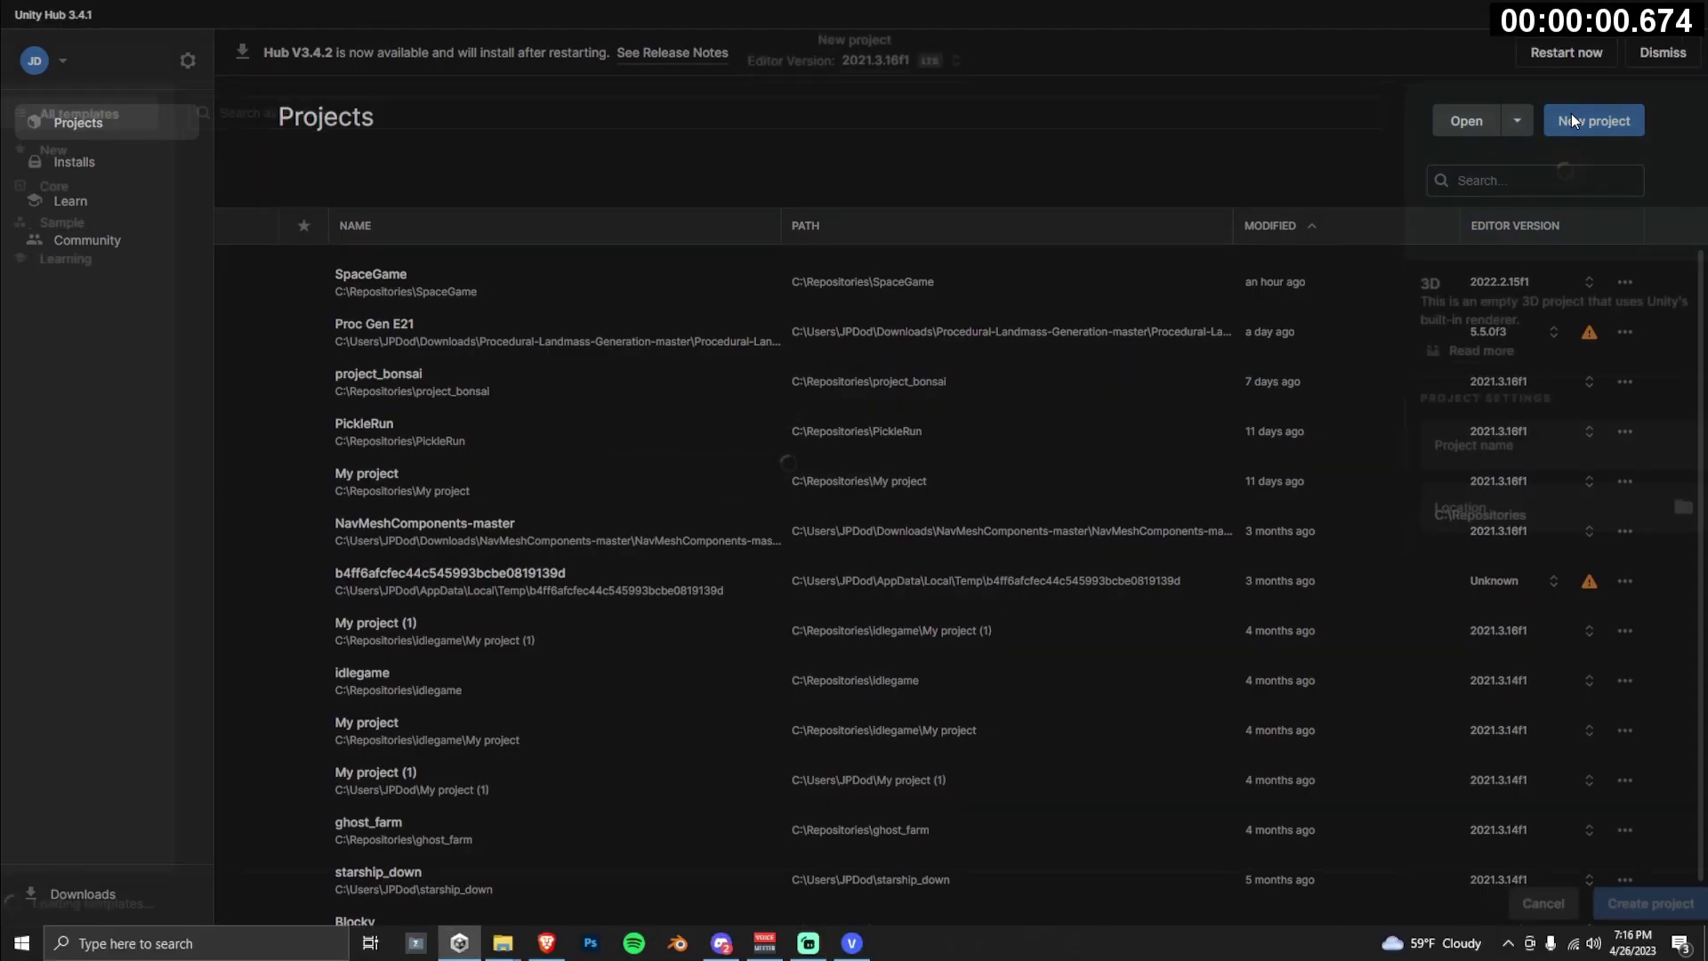
Step: Create a new project named Beautiful3DWorld from the 3D Core template in C:\Repositories
left_click(1591, 420)
type("Beautif")
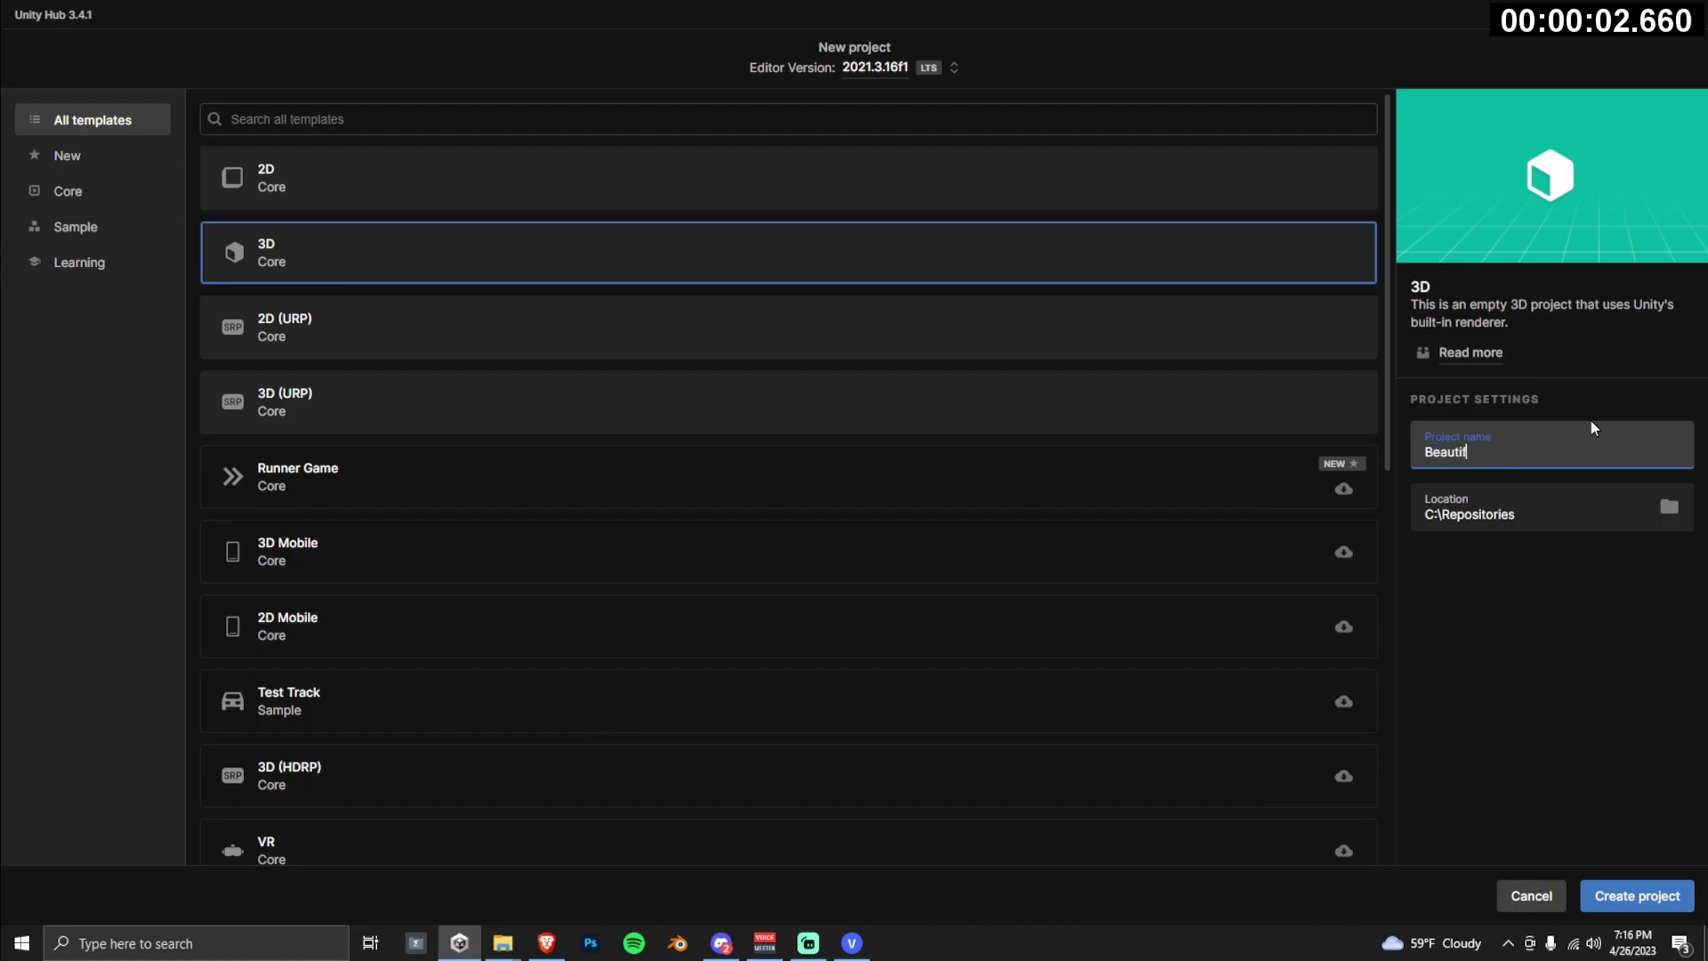
type("ul3DWorld")
left_click(1637, 895)
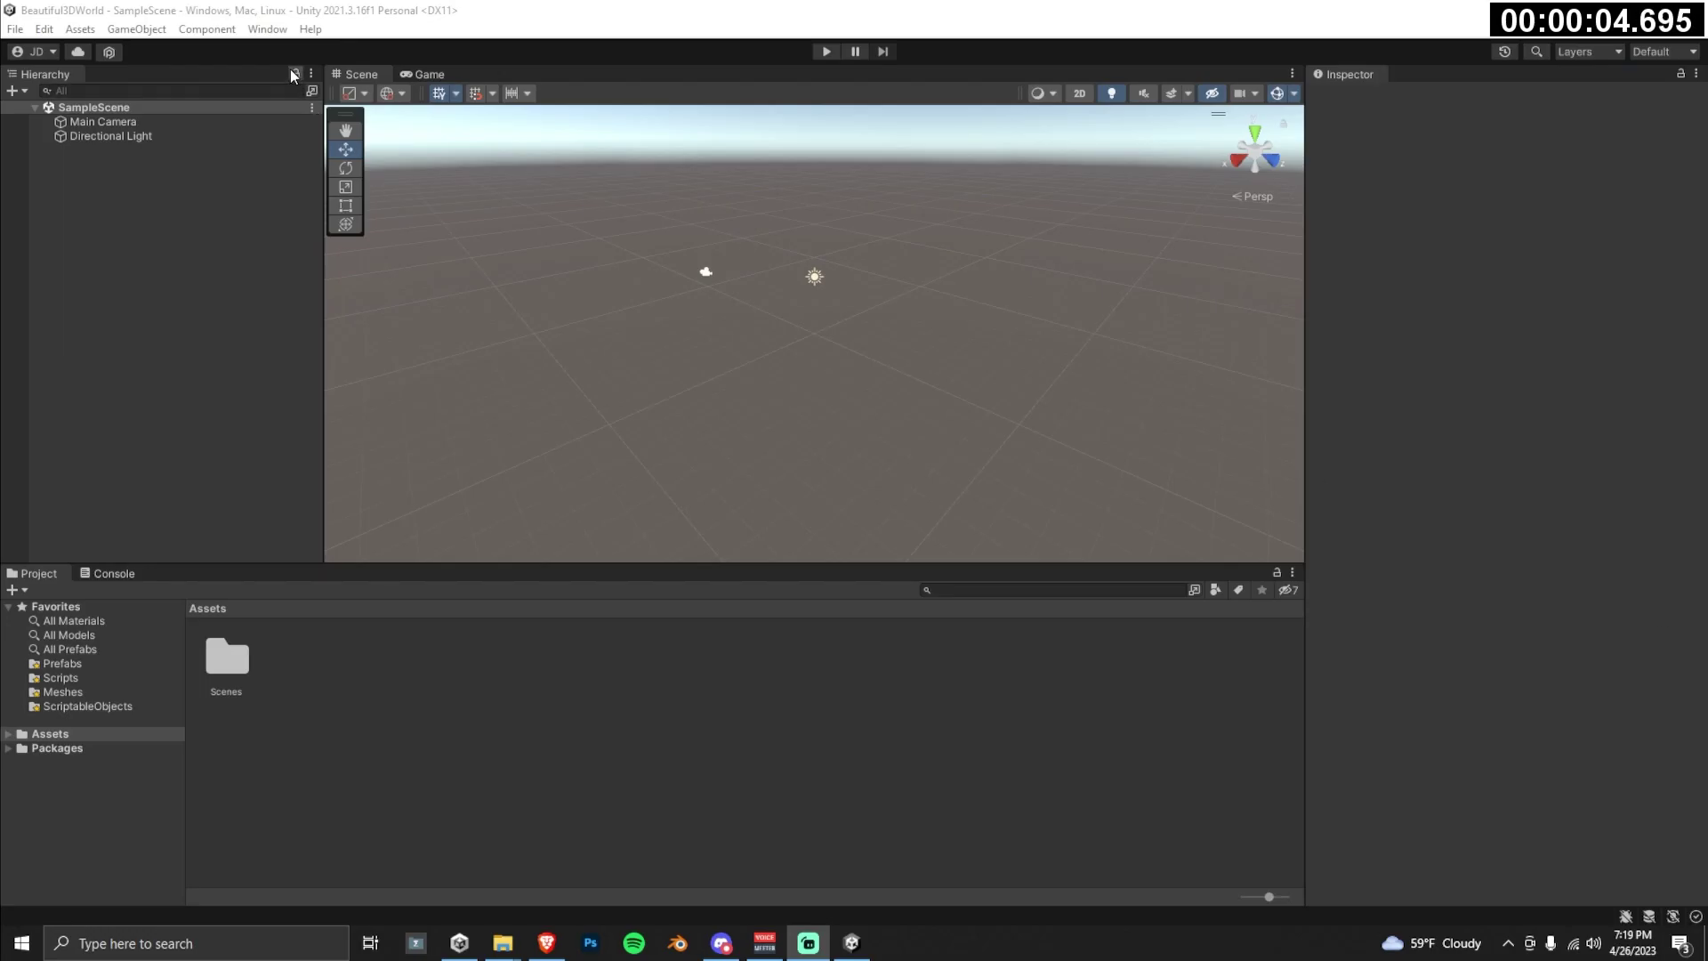
Step: Switch the editor window arrangement to the 2 by 3 layout
left_click(267, 29)
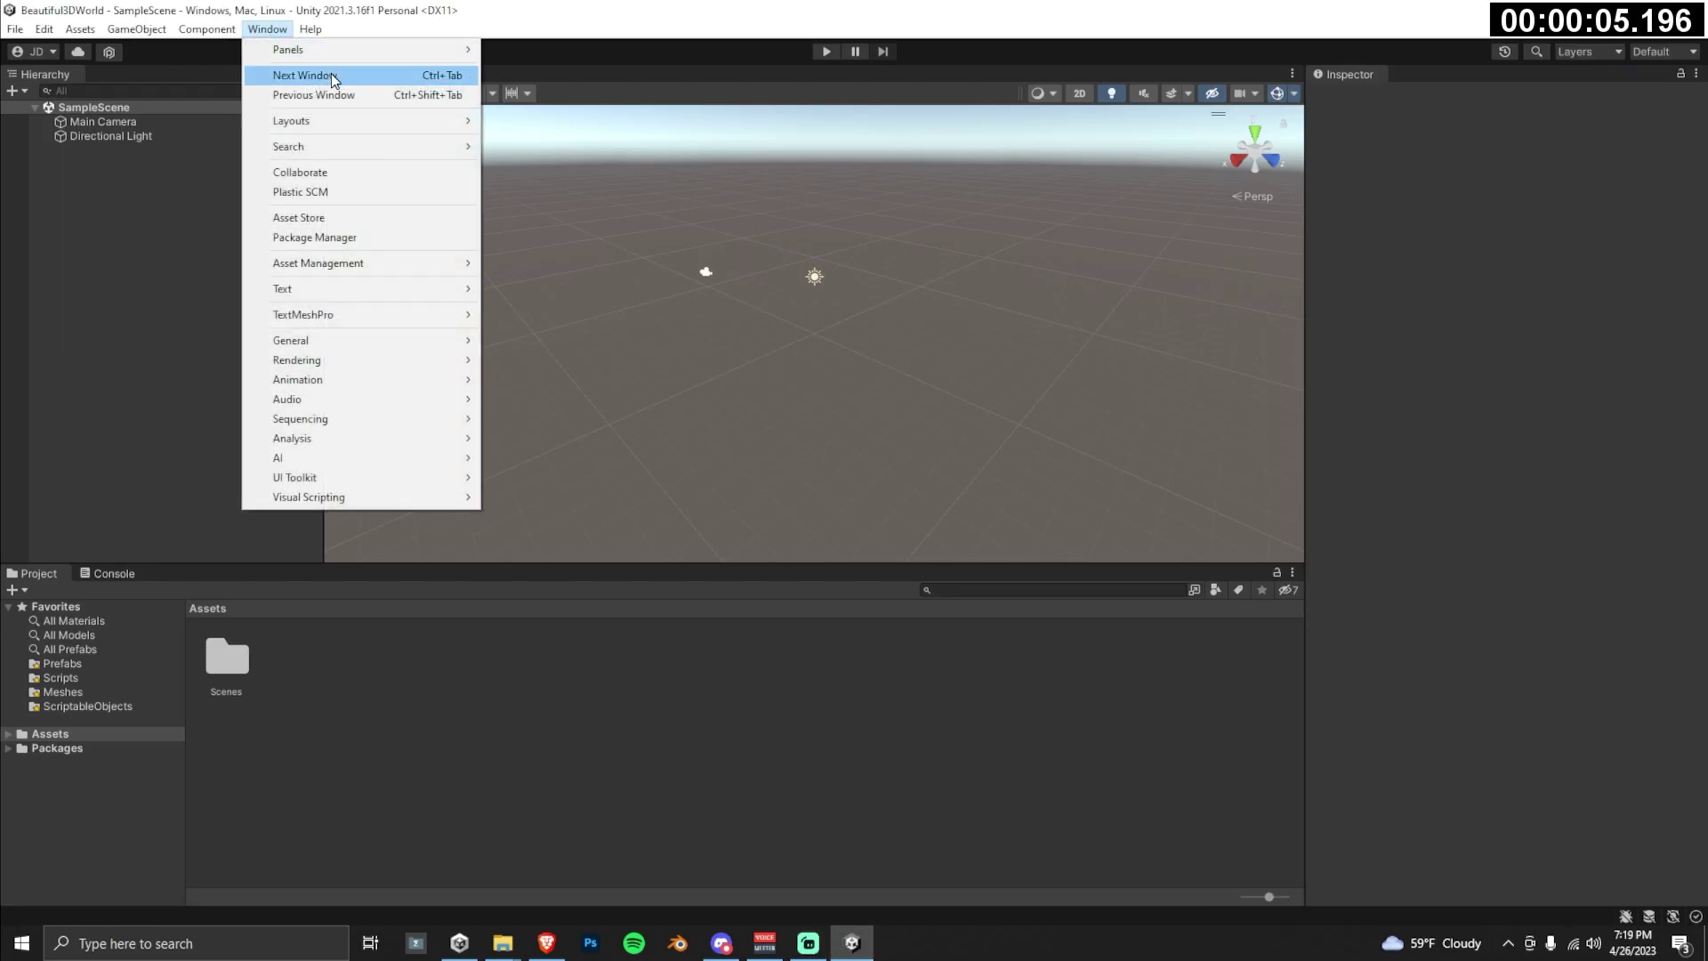
mouse_move(366, 125)
left_click(532, 116)
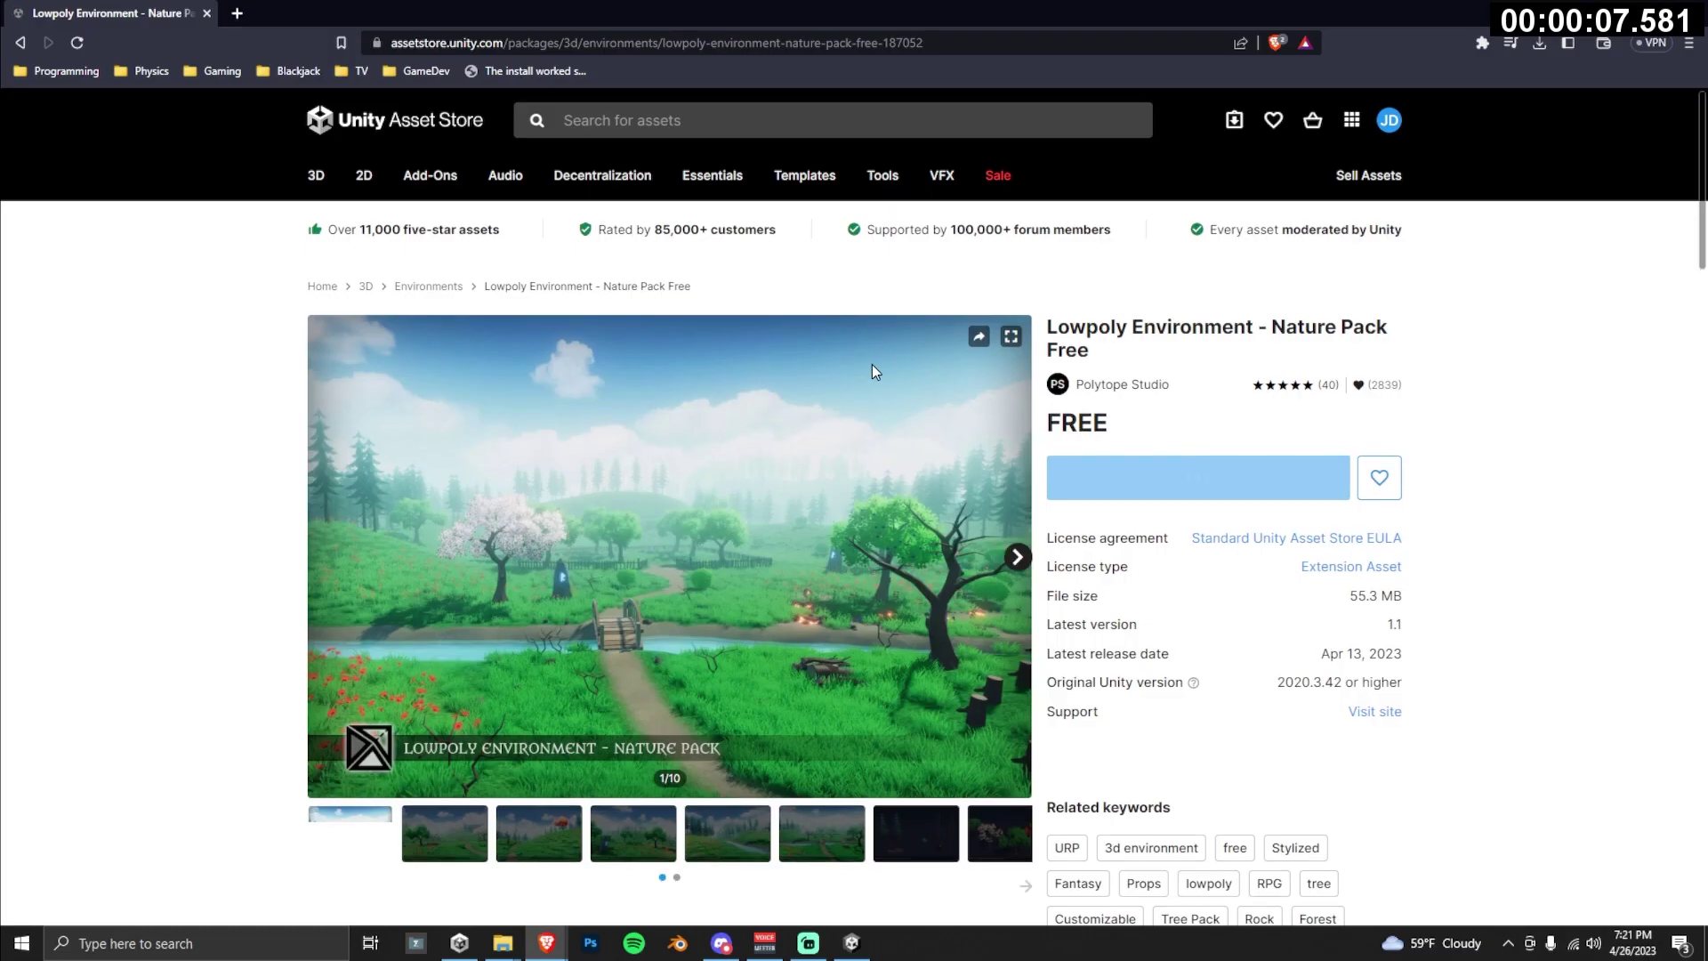
Step: Open the Lowpoly Environment - Nature Pack Free asset in Unity and import the package into the project
left_click(1200, 614)
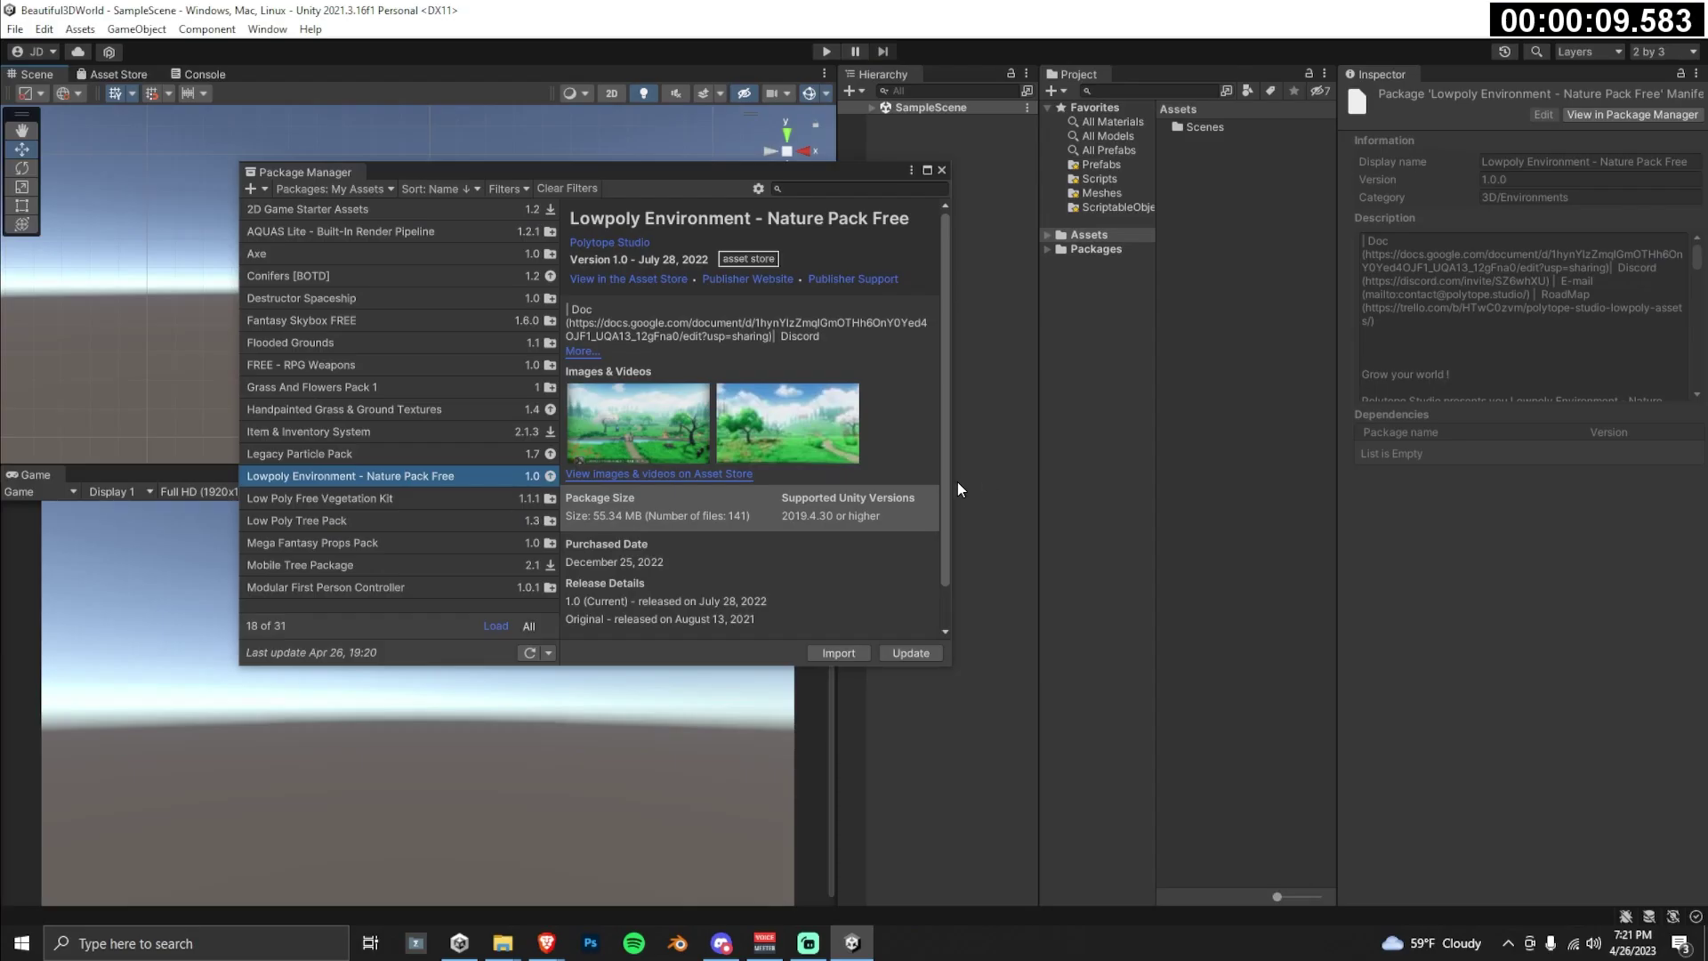
left_click(842, 654)
left_click(827, 564)
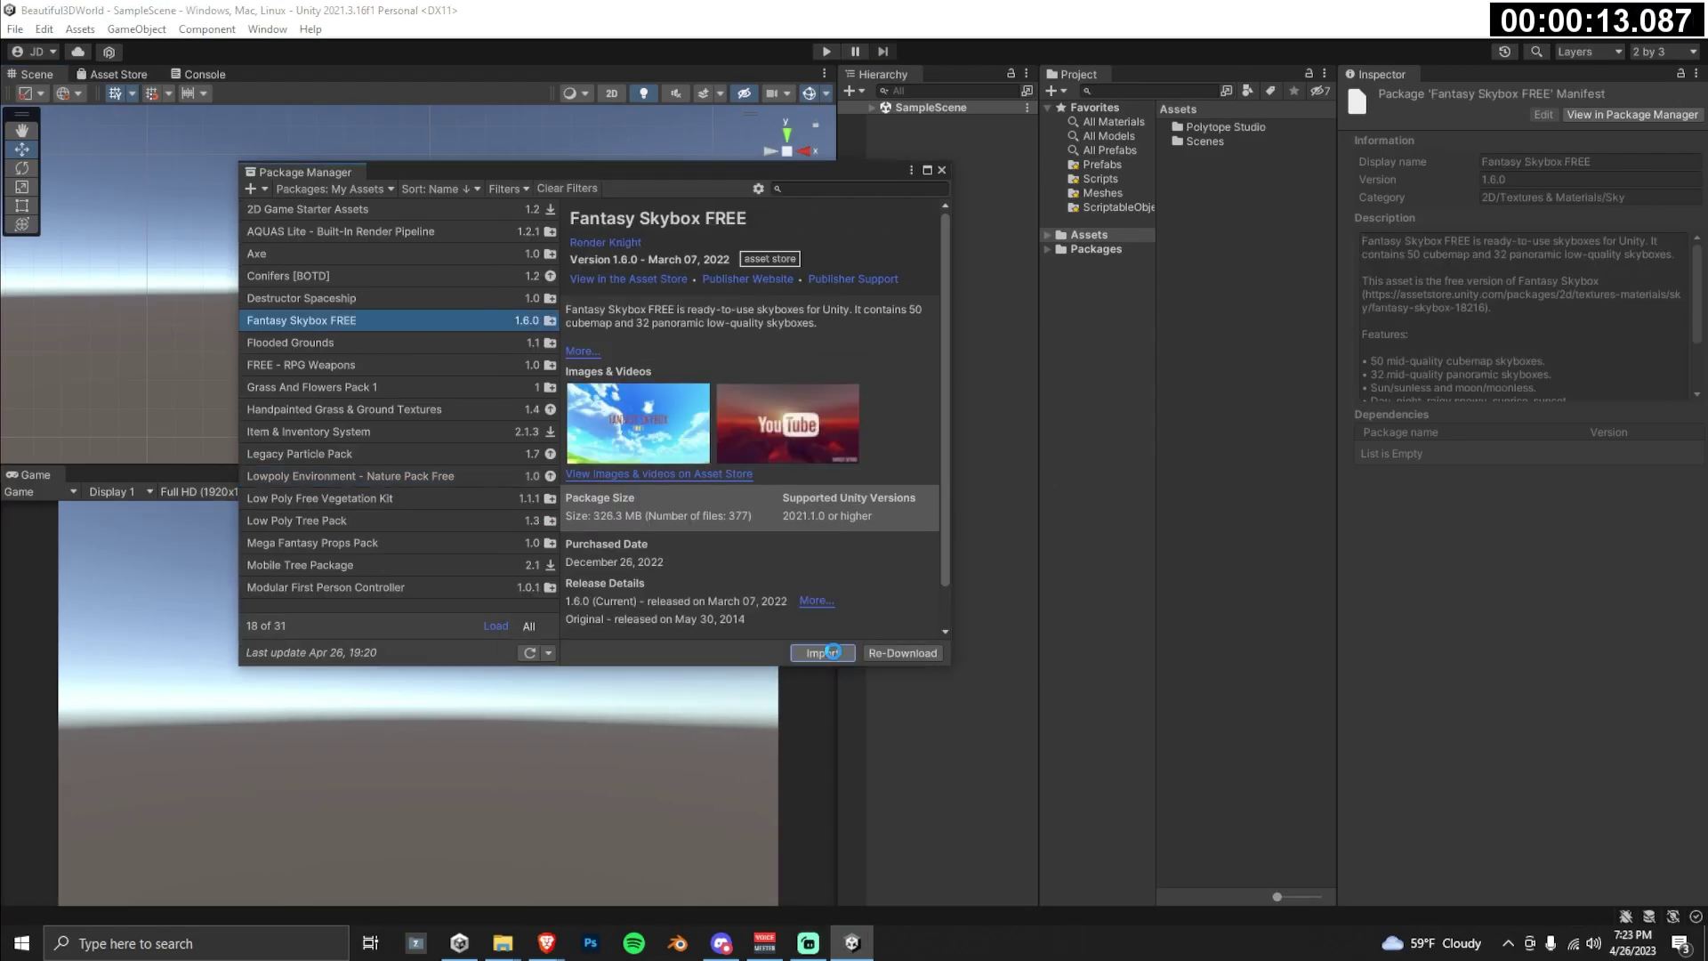
Step: Import the Fantasy Skybox FREE and Modular First Person Controller packages into the project
left_click(831, 652)
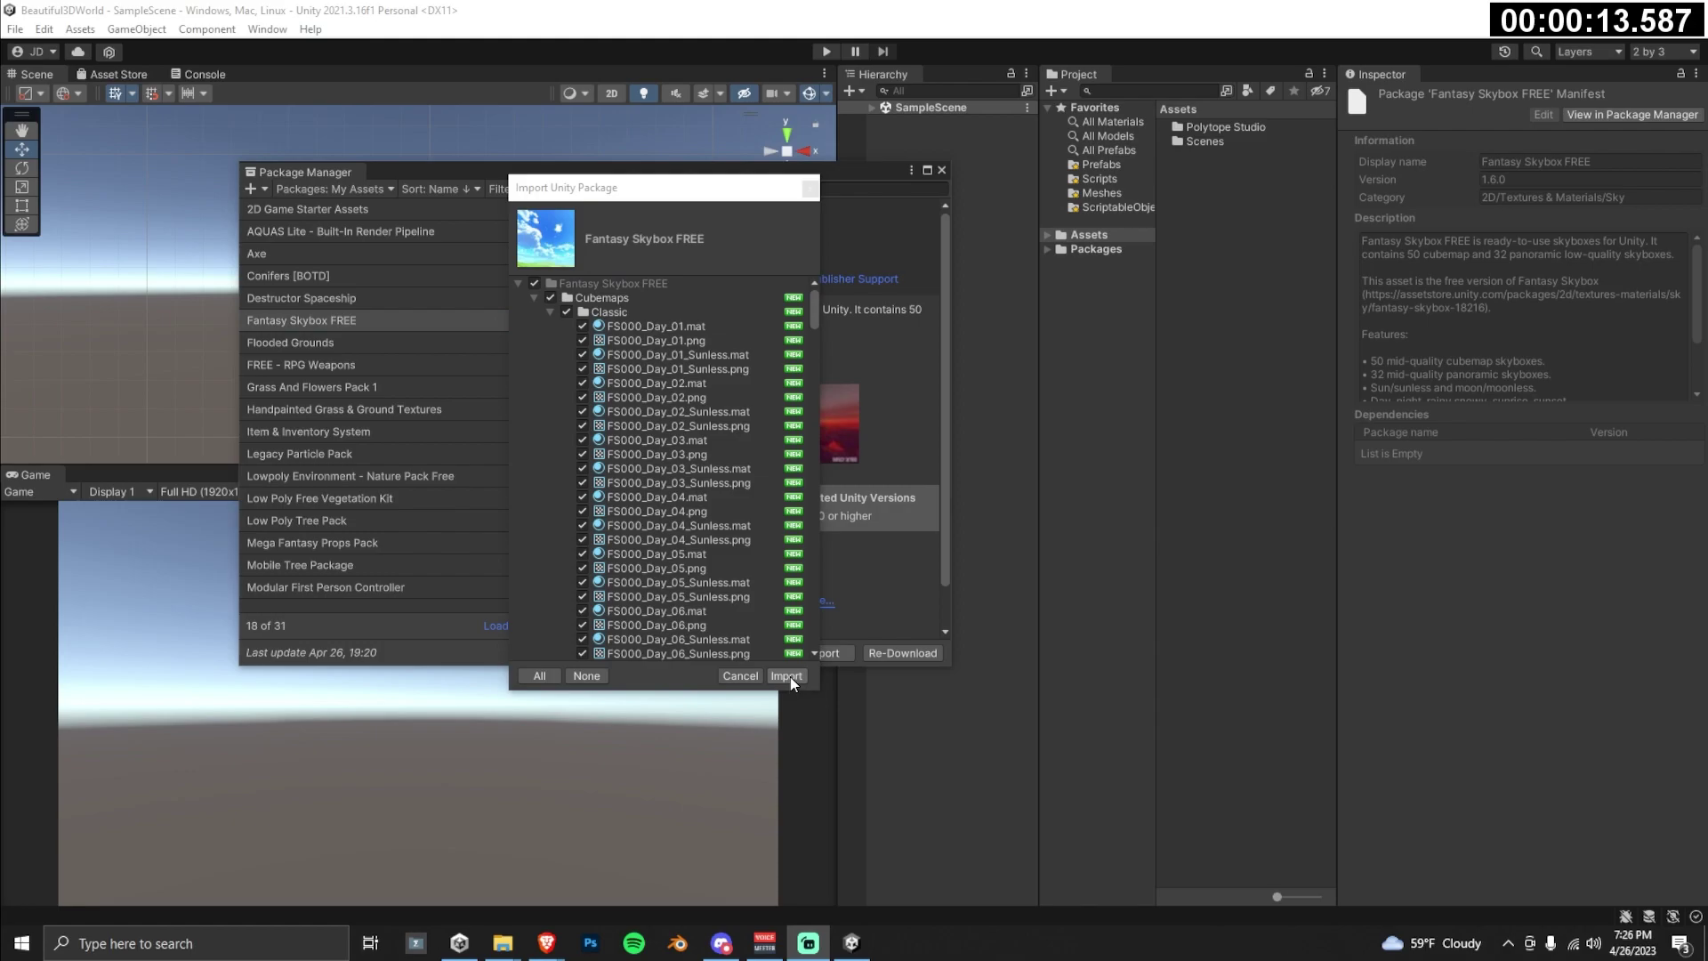
left_click(388, 588)
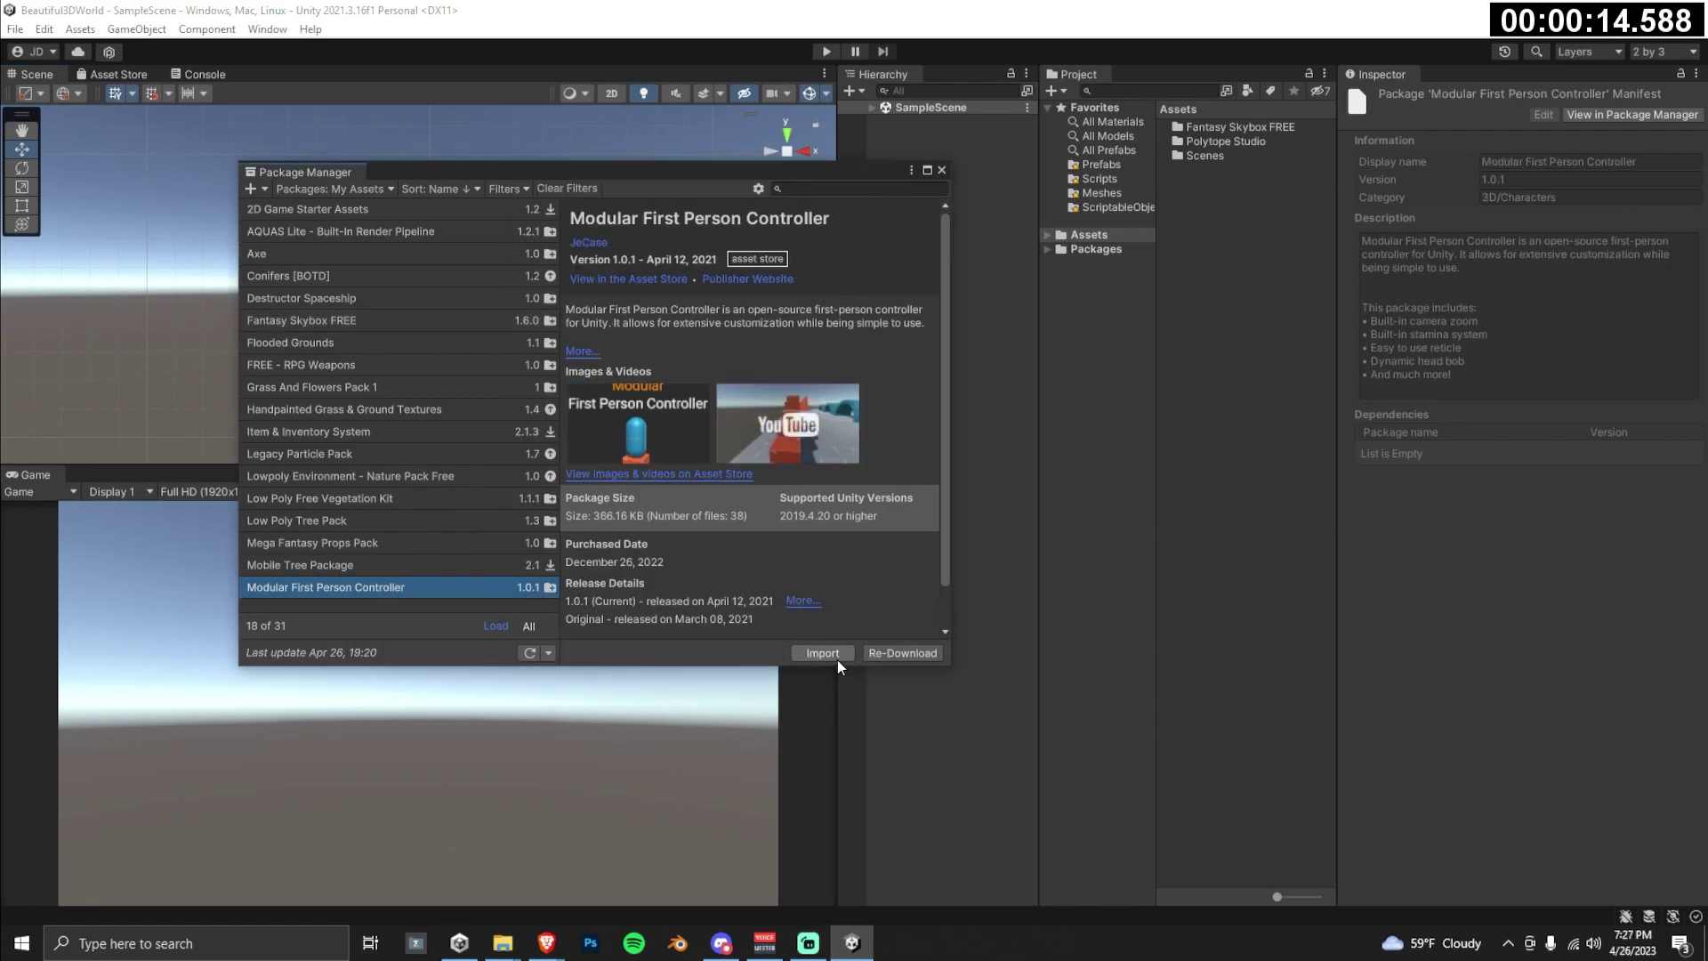
left_click(837, 655)
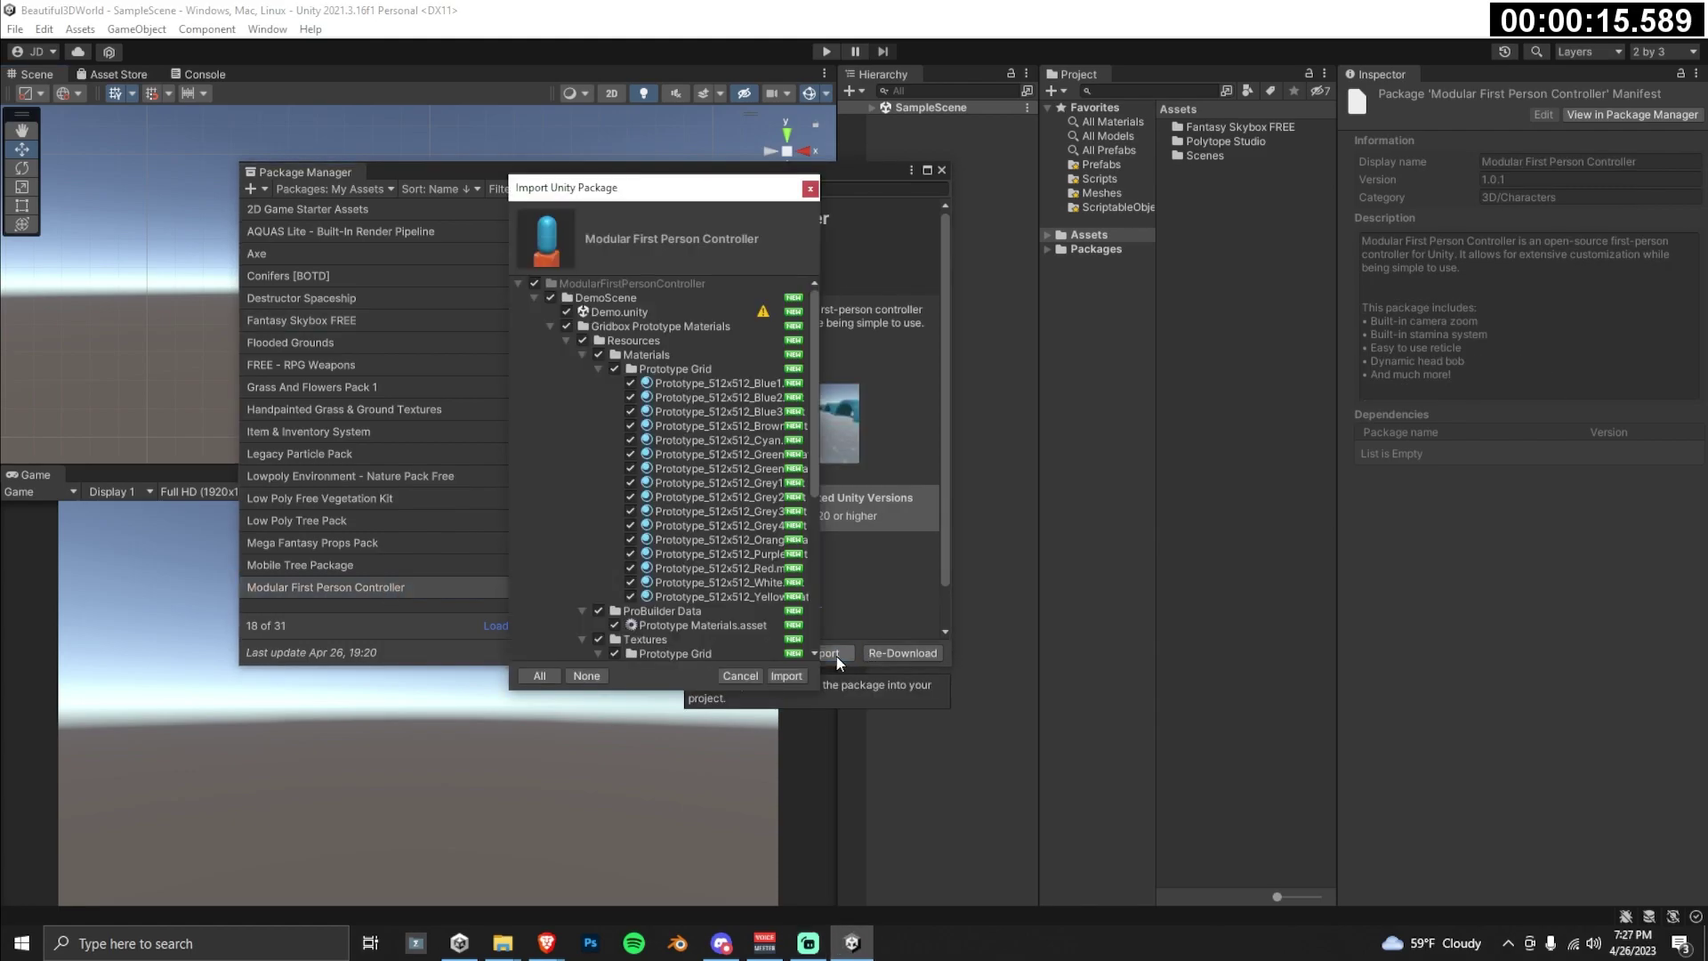
left_click(785, 681)
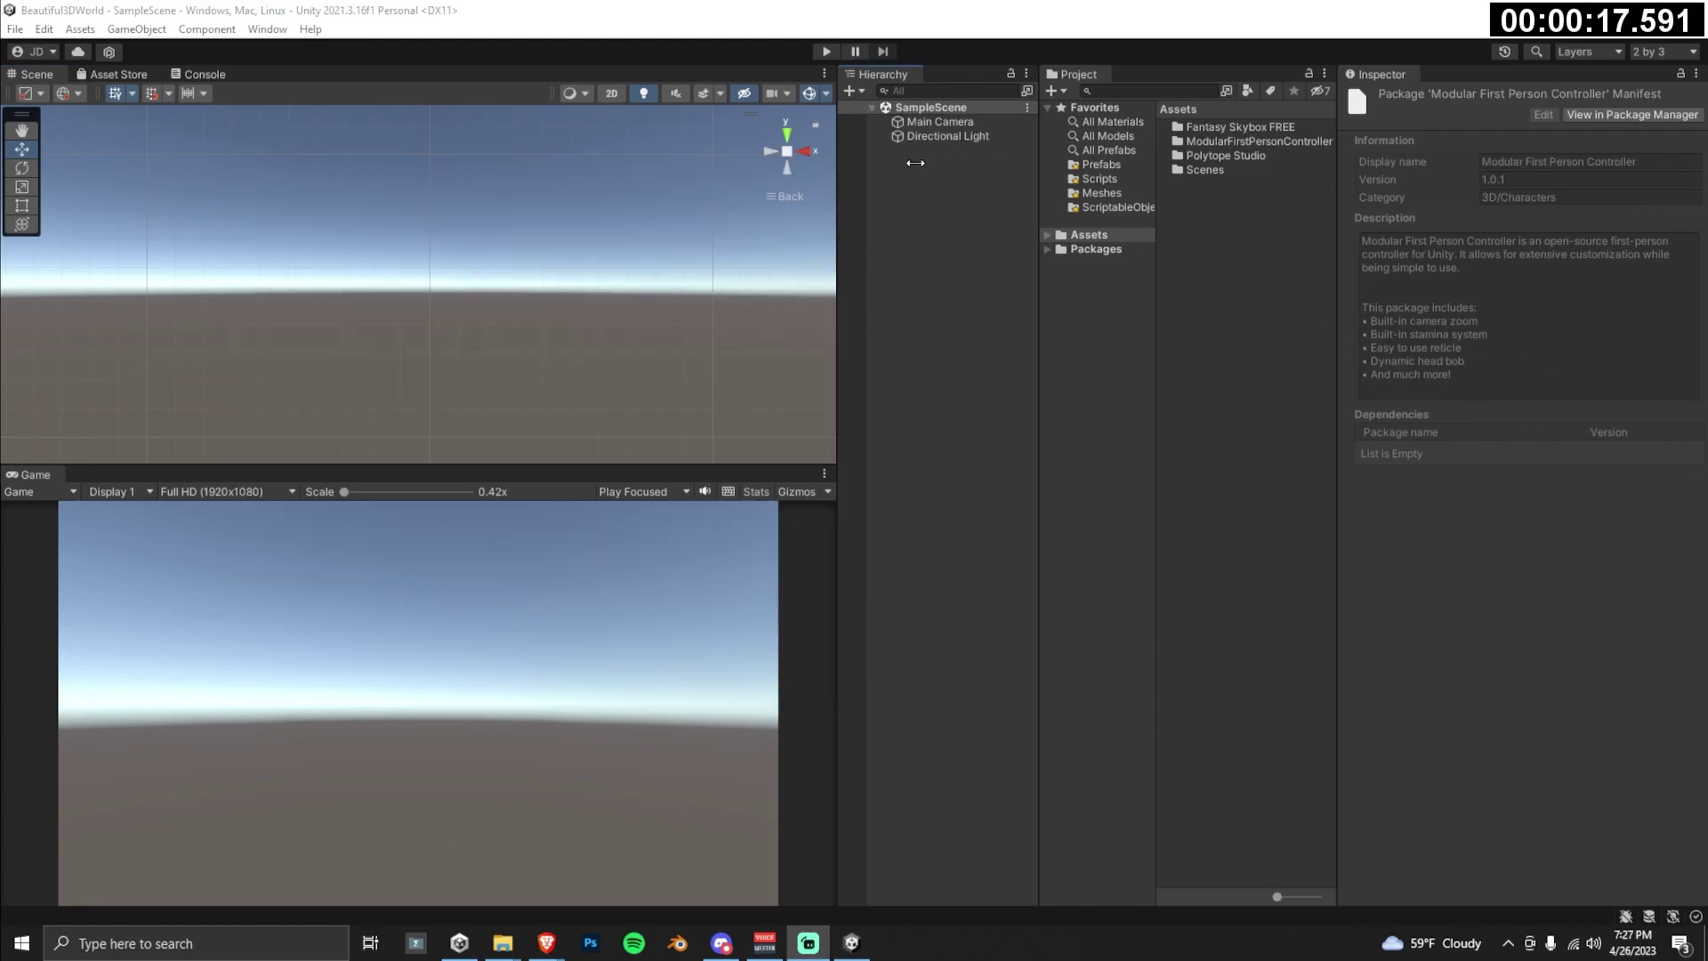
Step: Add a 3D Terrain object to SampleScene
right_click(916, 171)
mouse_move(1051, 402)
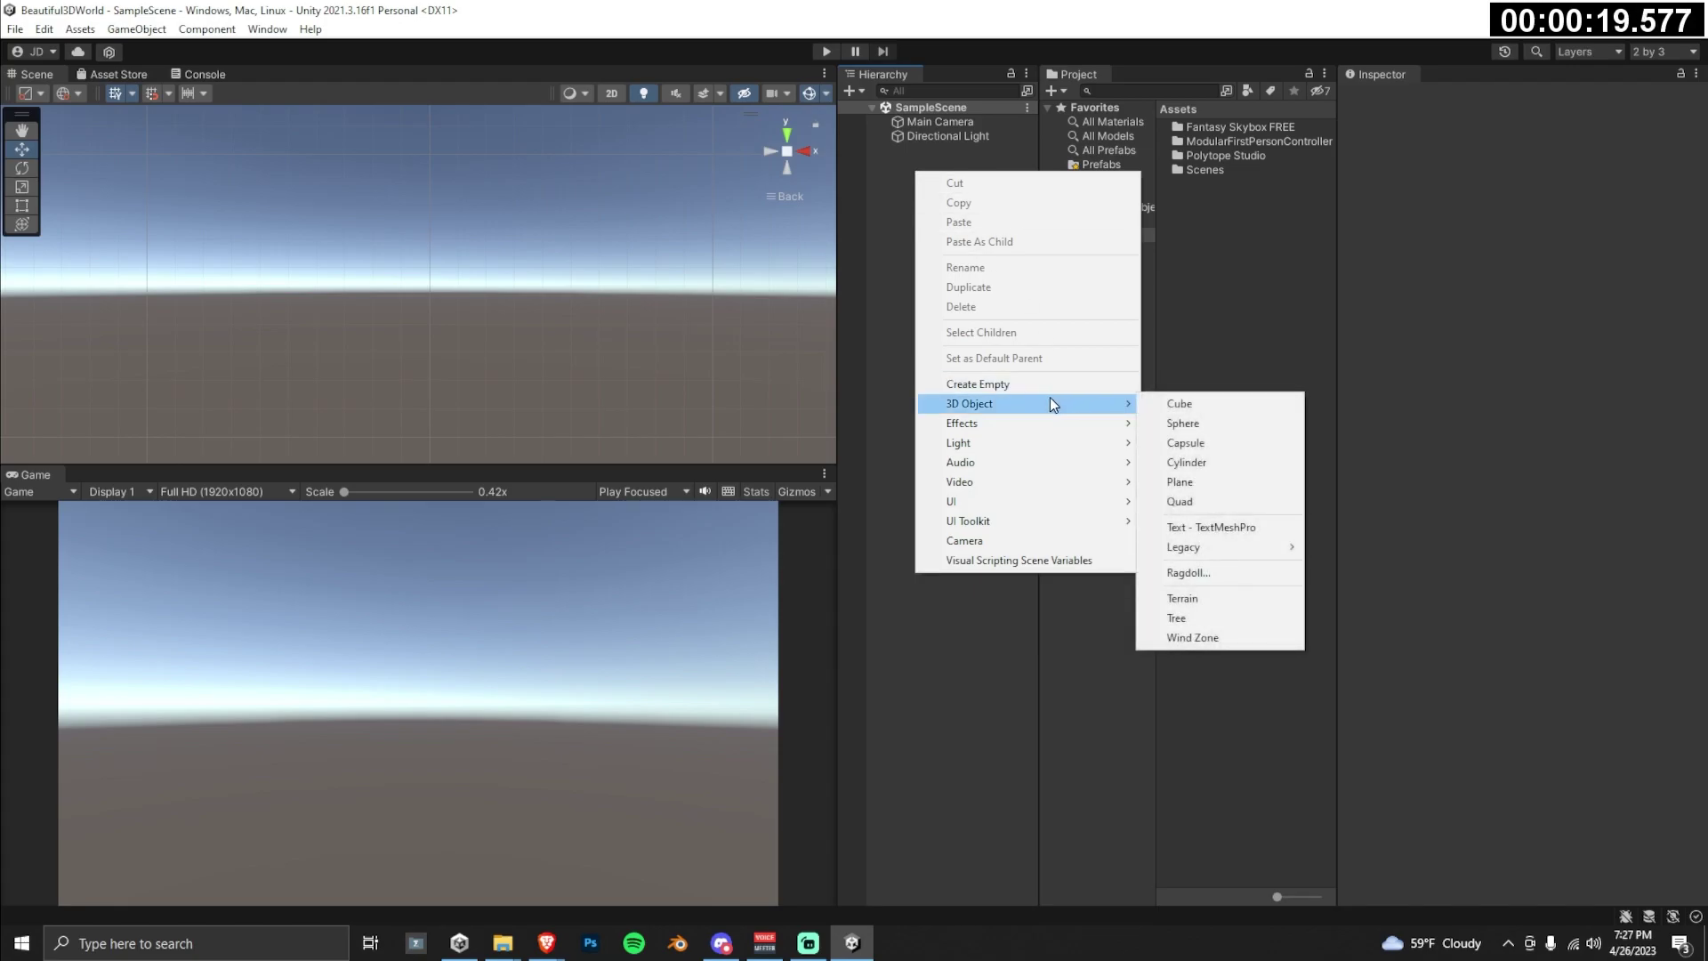
left_click(1182, 598)
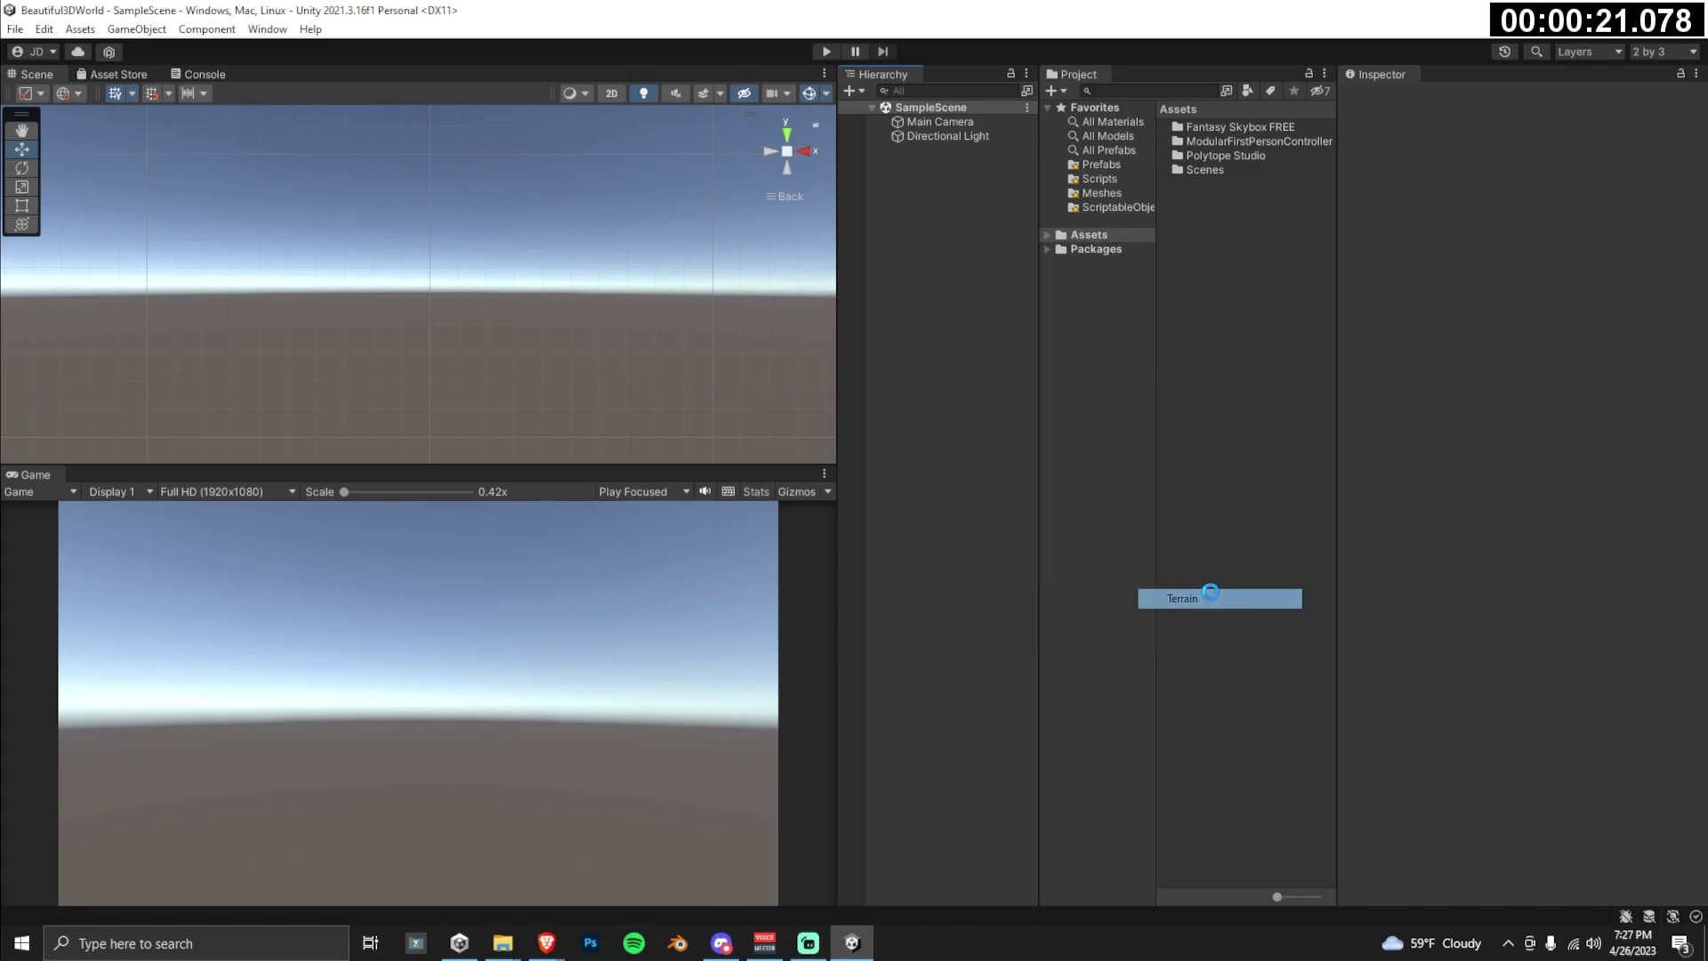
Step: Delete the Main Camera from the scene
left_click(945, 121)
right_click(945, 121)
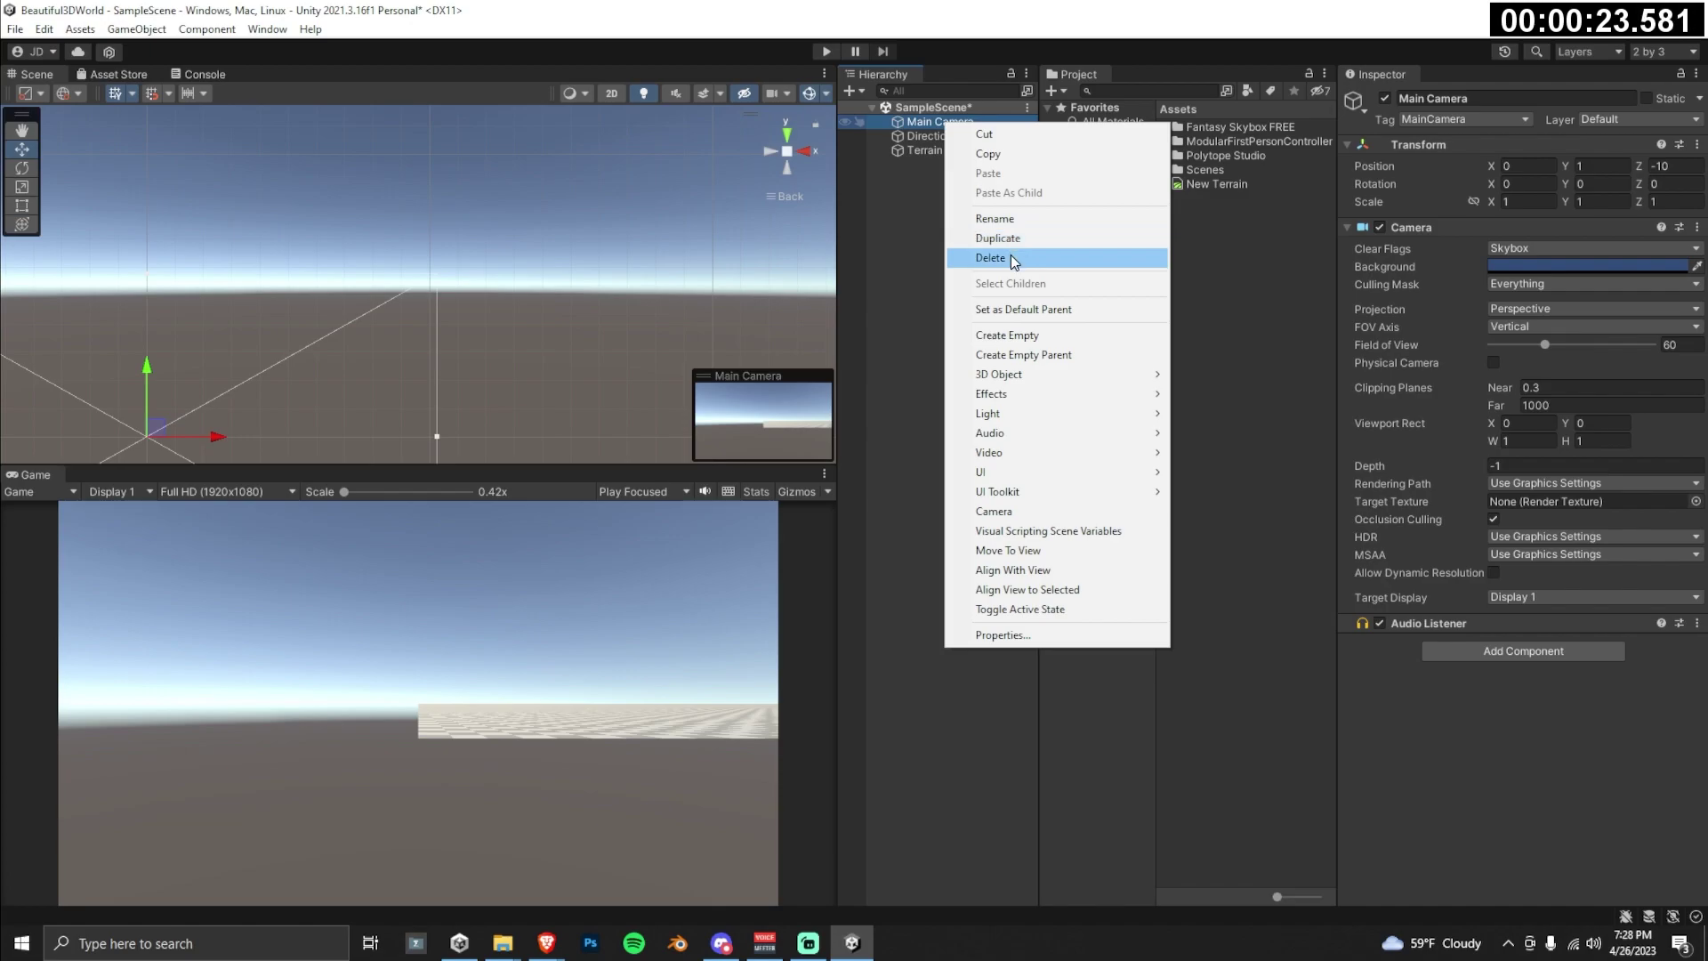
left_click(991, 258)
Step: Add the FirstPersonController prefab from the ModularFirstPersonController assets to the scene
double_click(1263, 144)
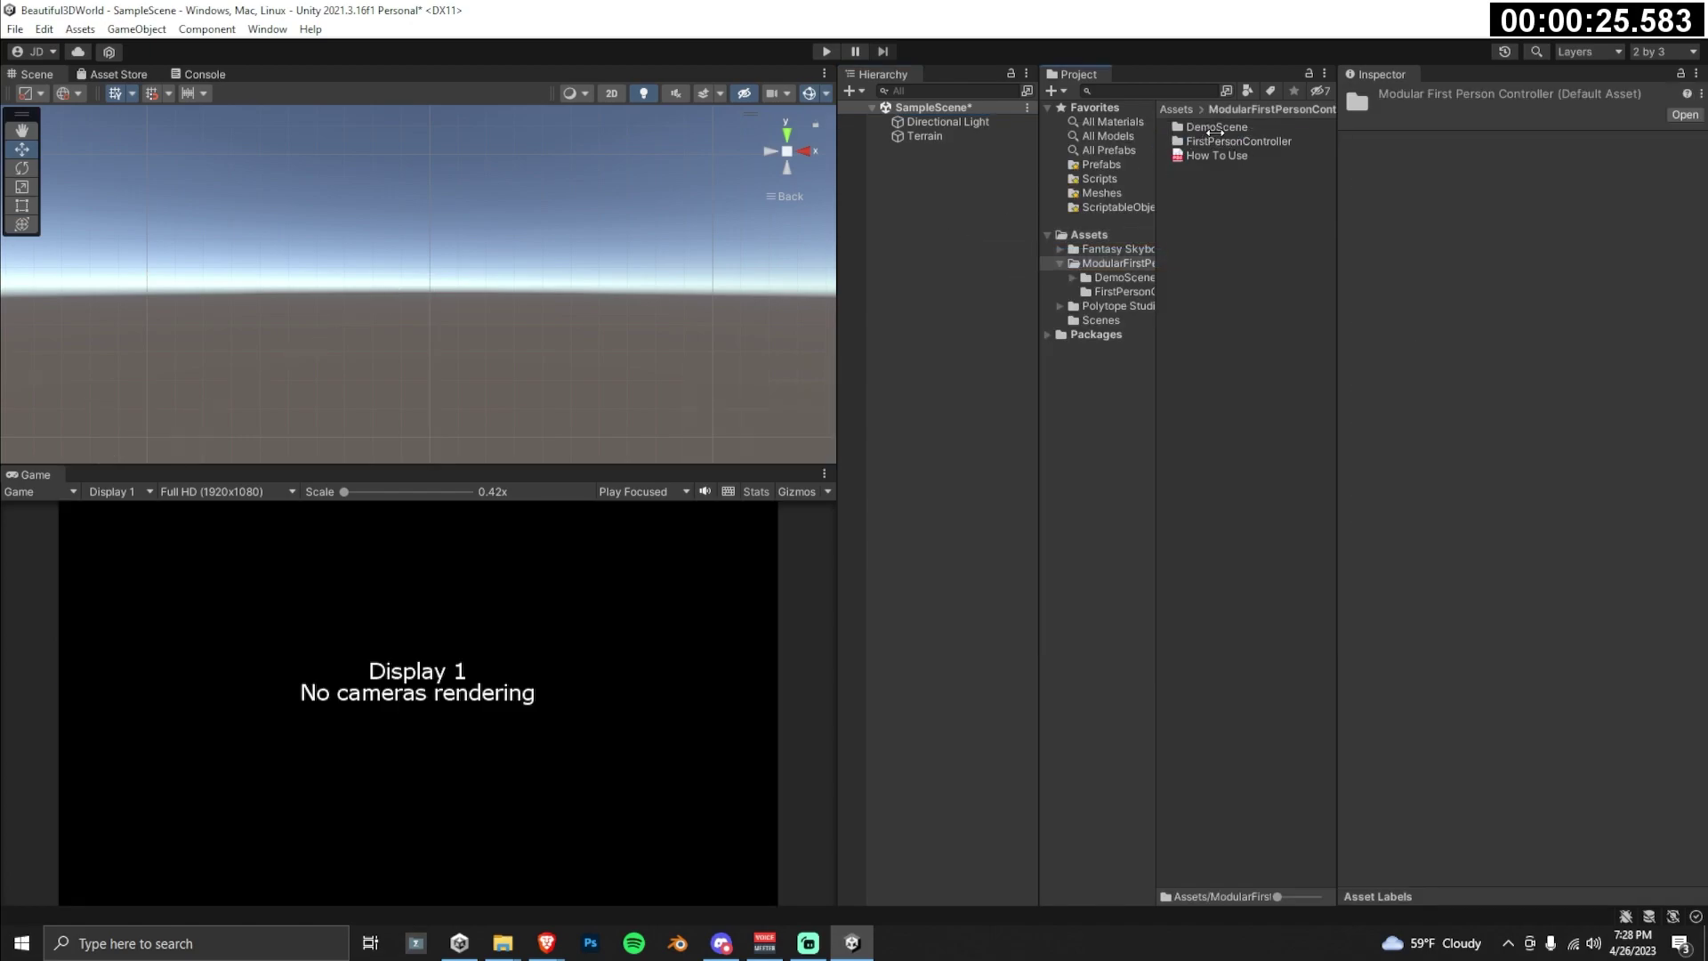
double_click(1226, 142)
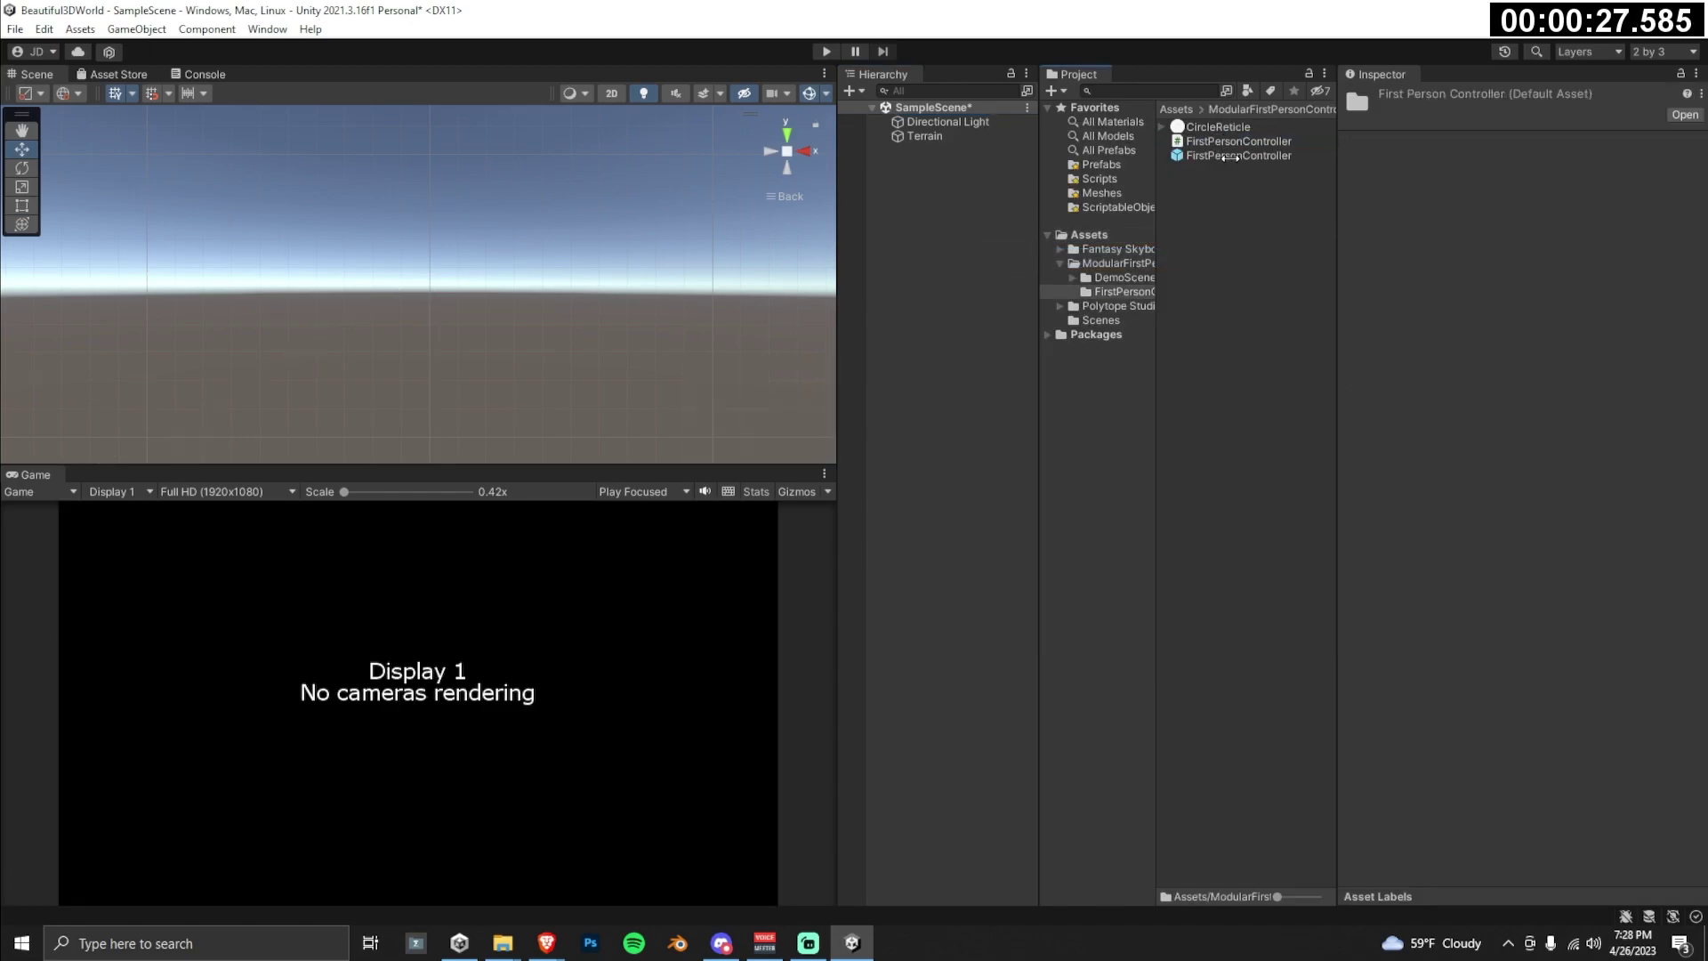
left_click_drag(1231, 158, 913, 169)
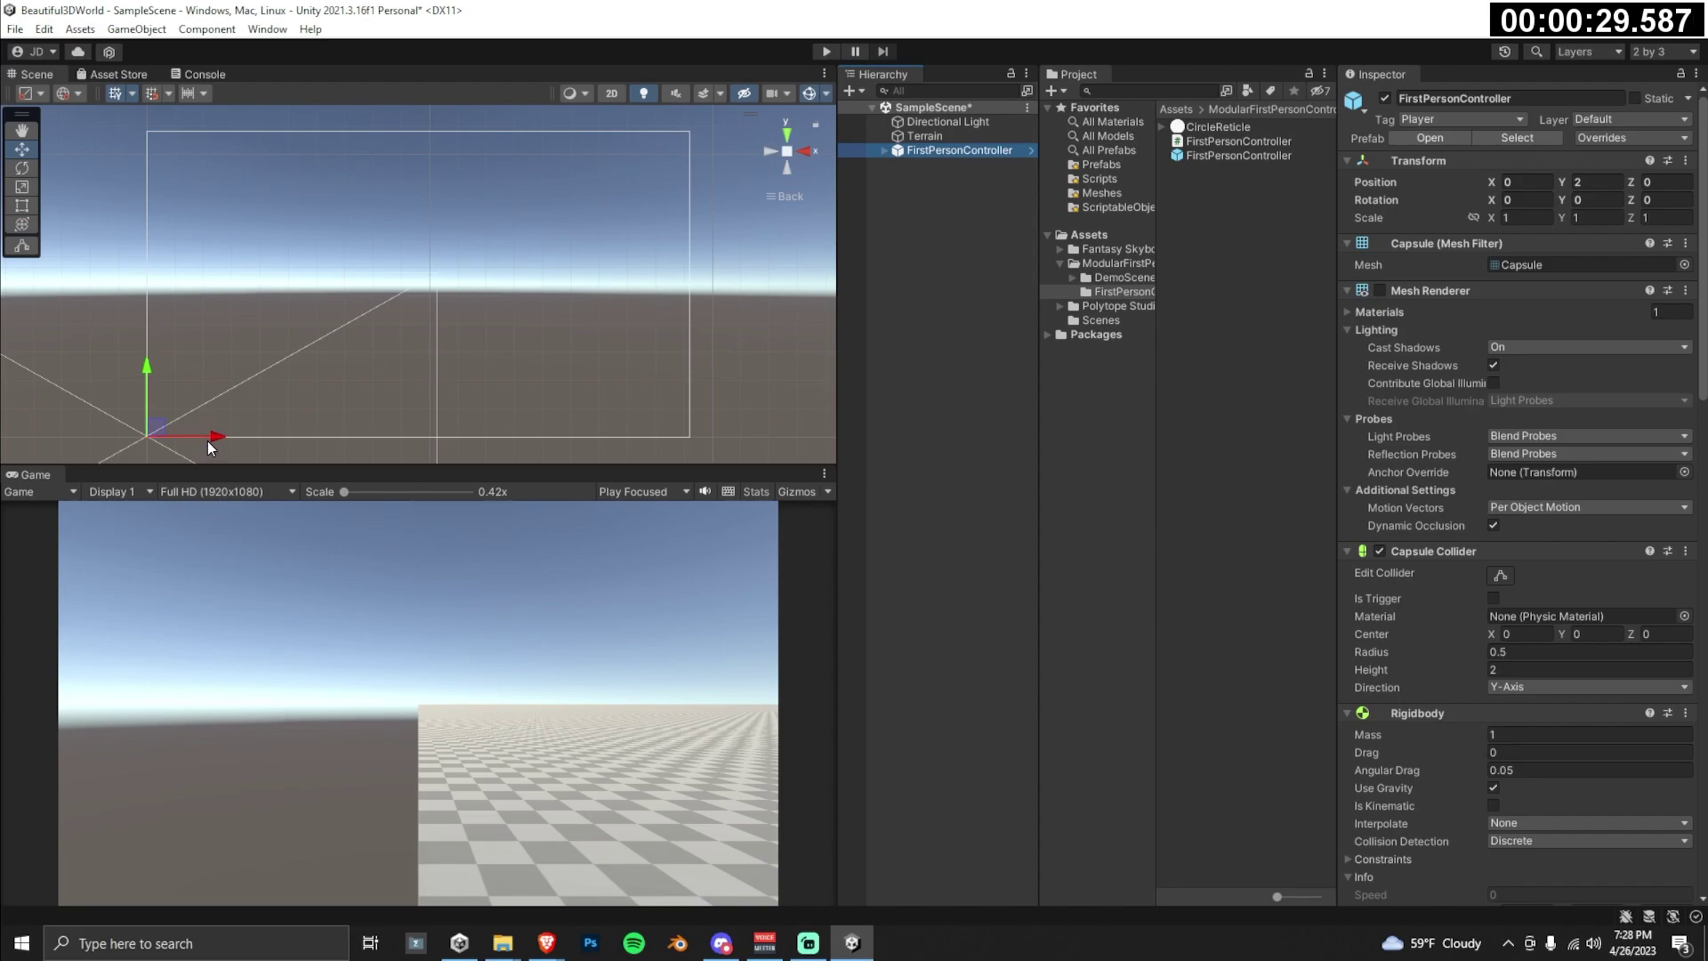
Step: Move the FirstPersonController near the middle of the terrain, at about X 495 and Z 439
left_click_drag(206, 440, 299, 446)
key("d")
key("e")
right_click_drag(411, 322, 394, 333)
left_click_drag(393, 334, 197, 449, "alt")
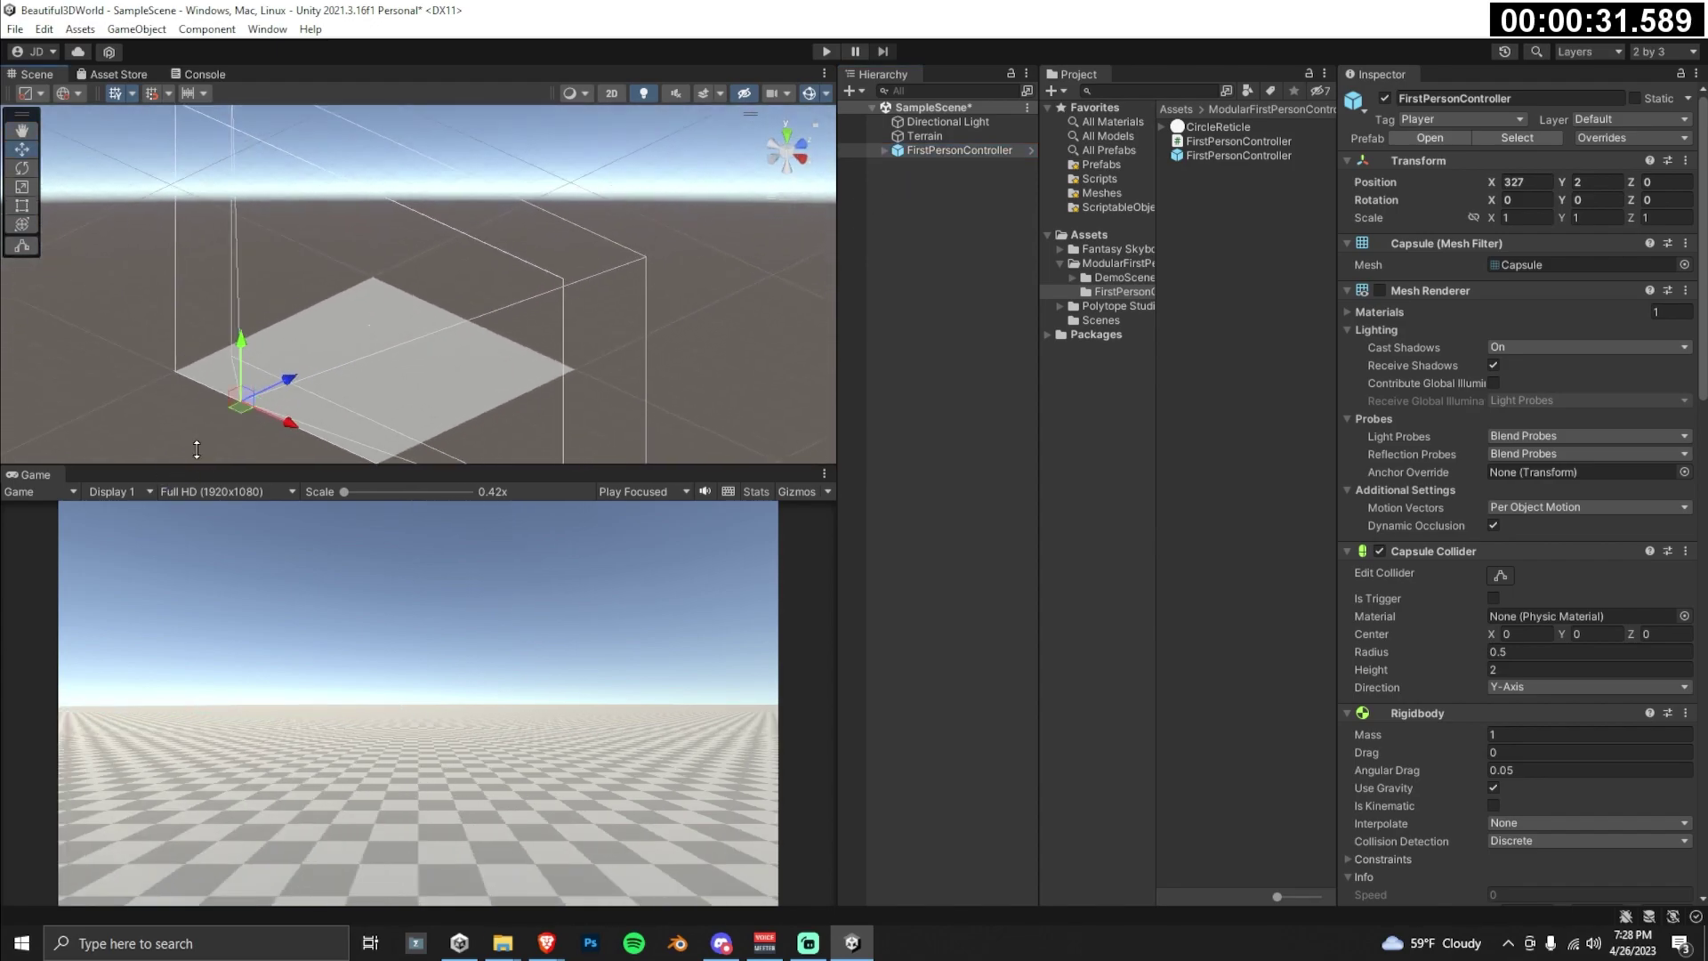
left_click_drag(286, 386, 413, 390)
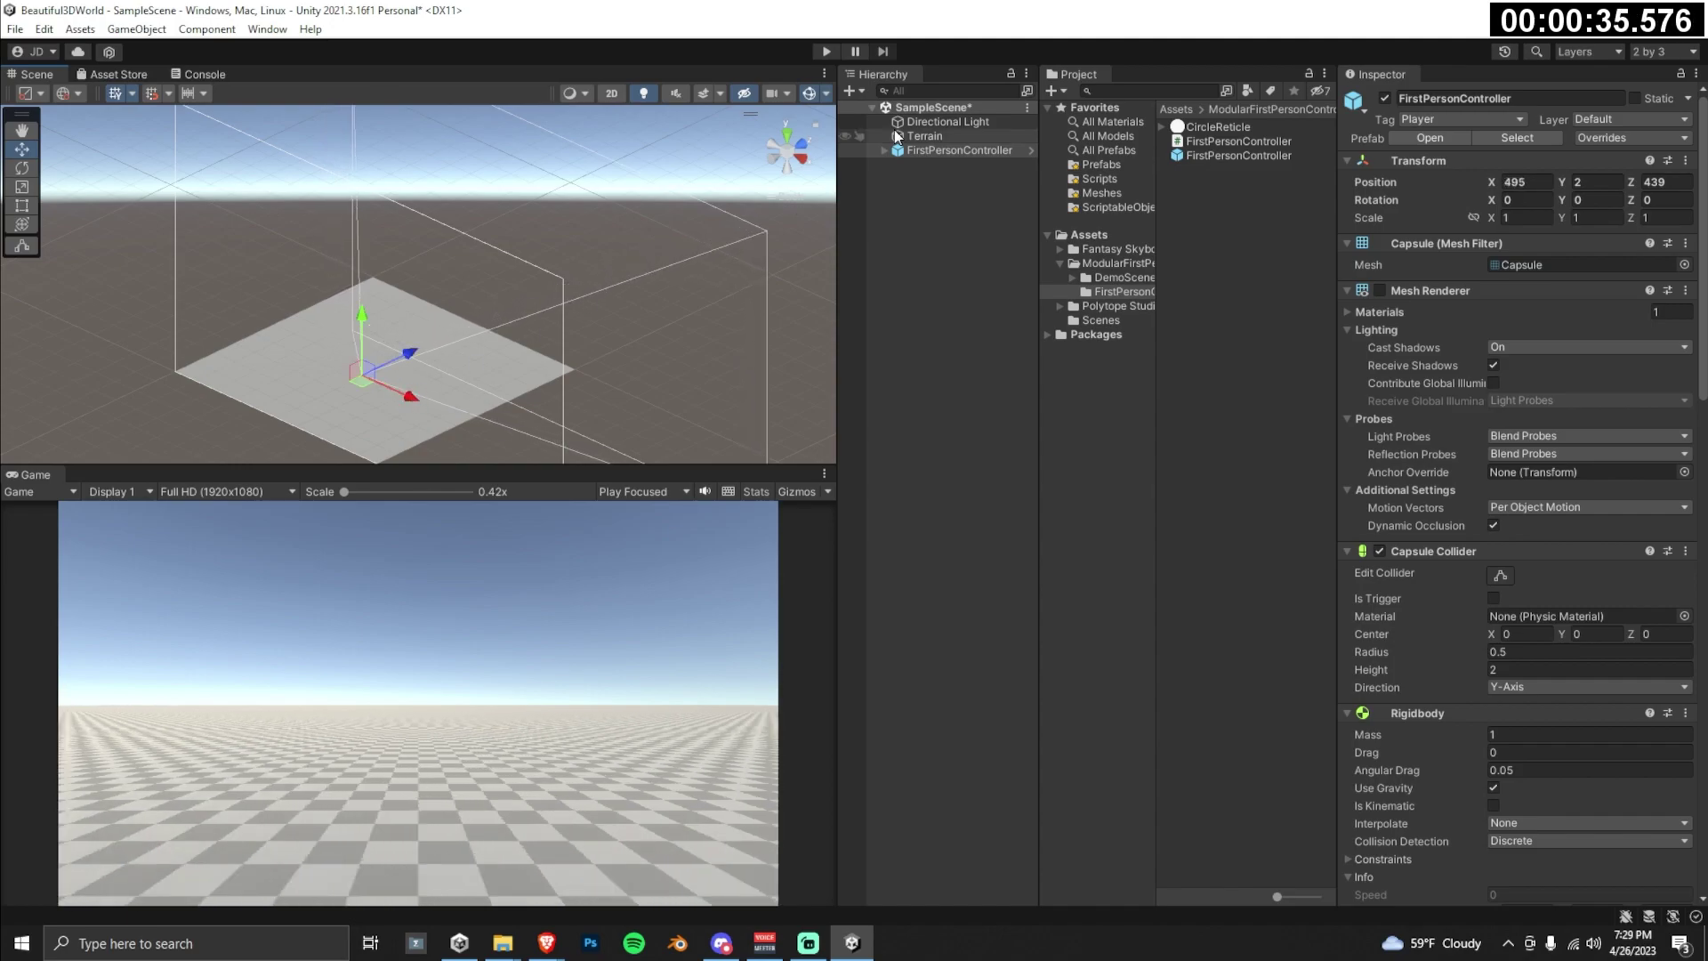
Step: Run the game, walk the first-person controller forward across the terrain, and stop the game
left_click(827, 52)
key("w")
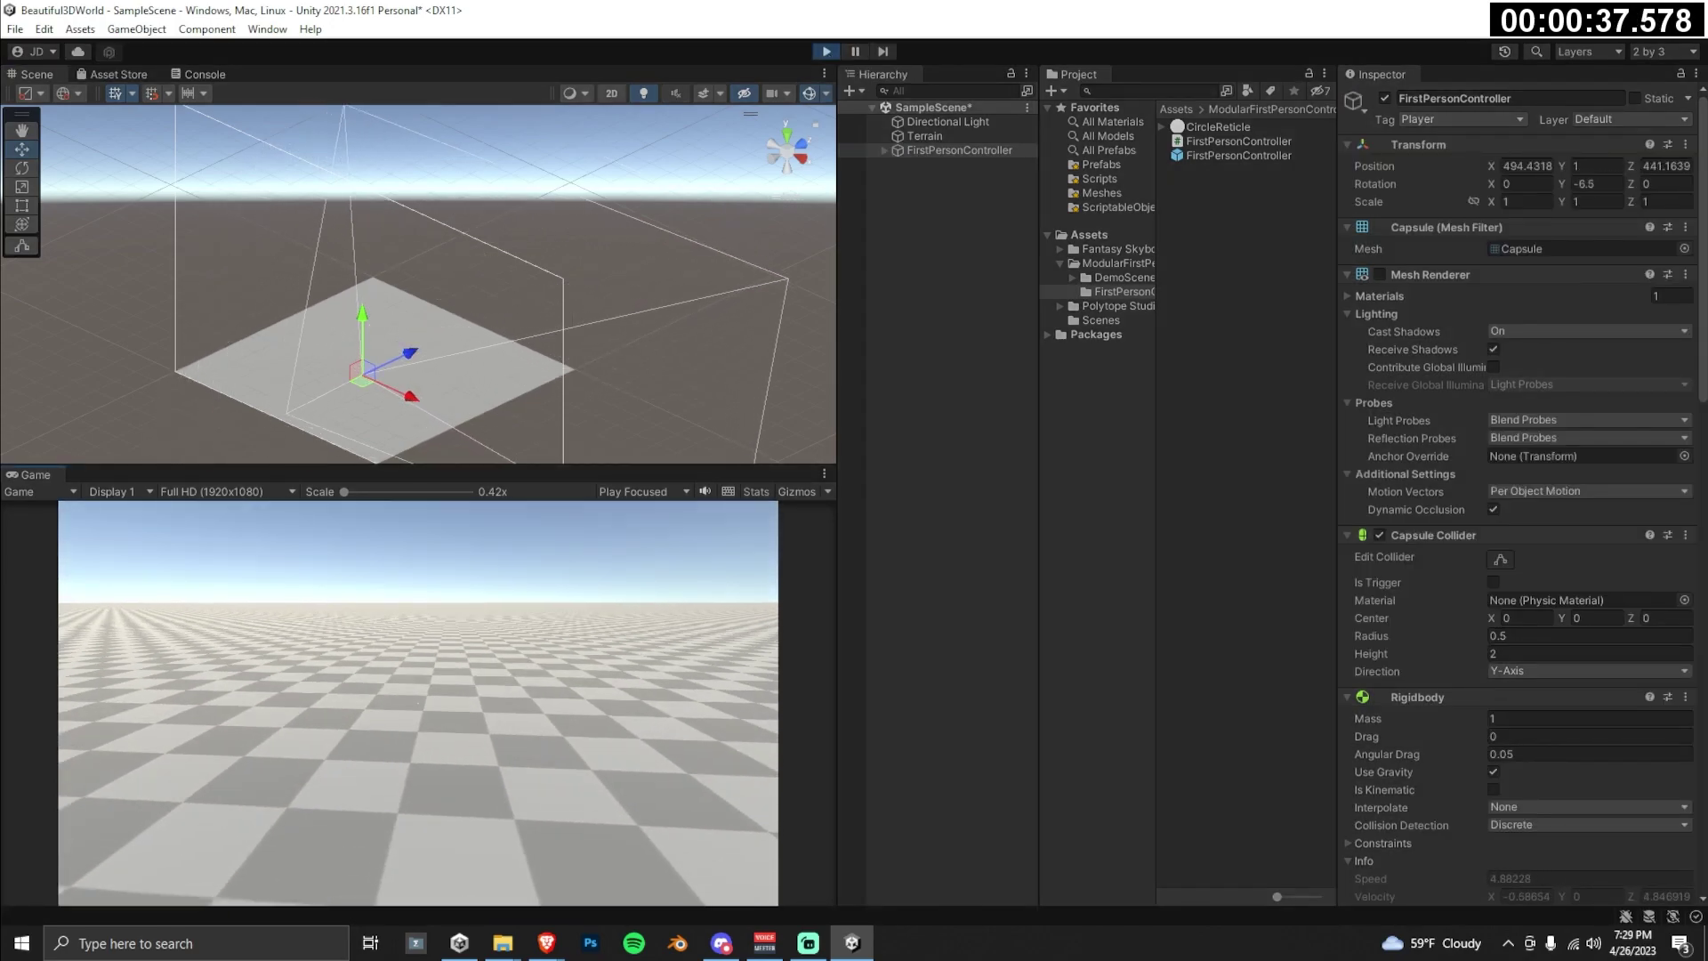
key("w")
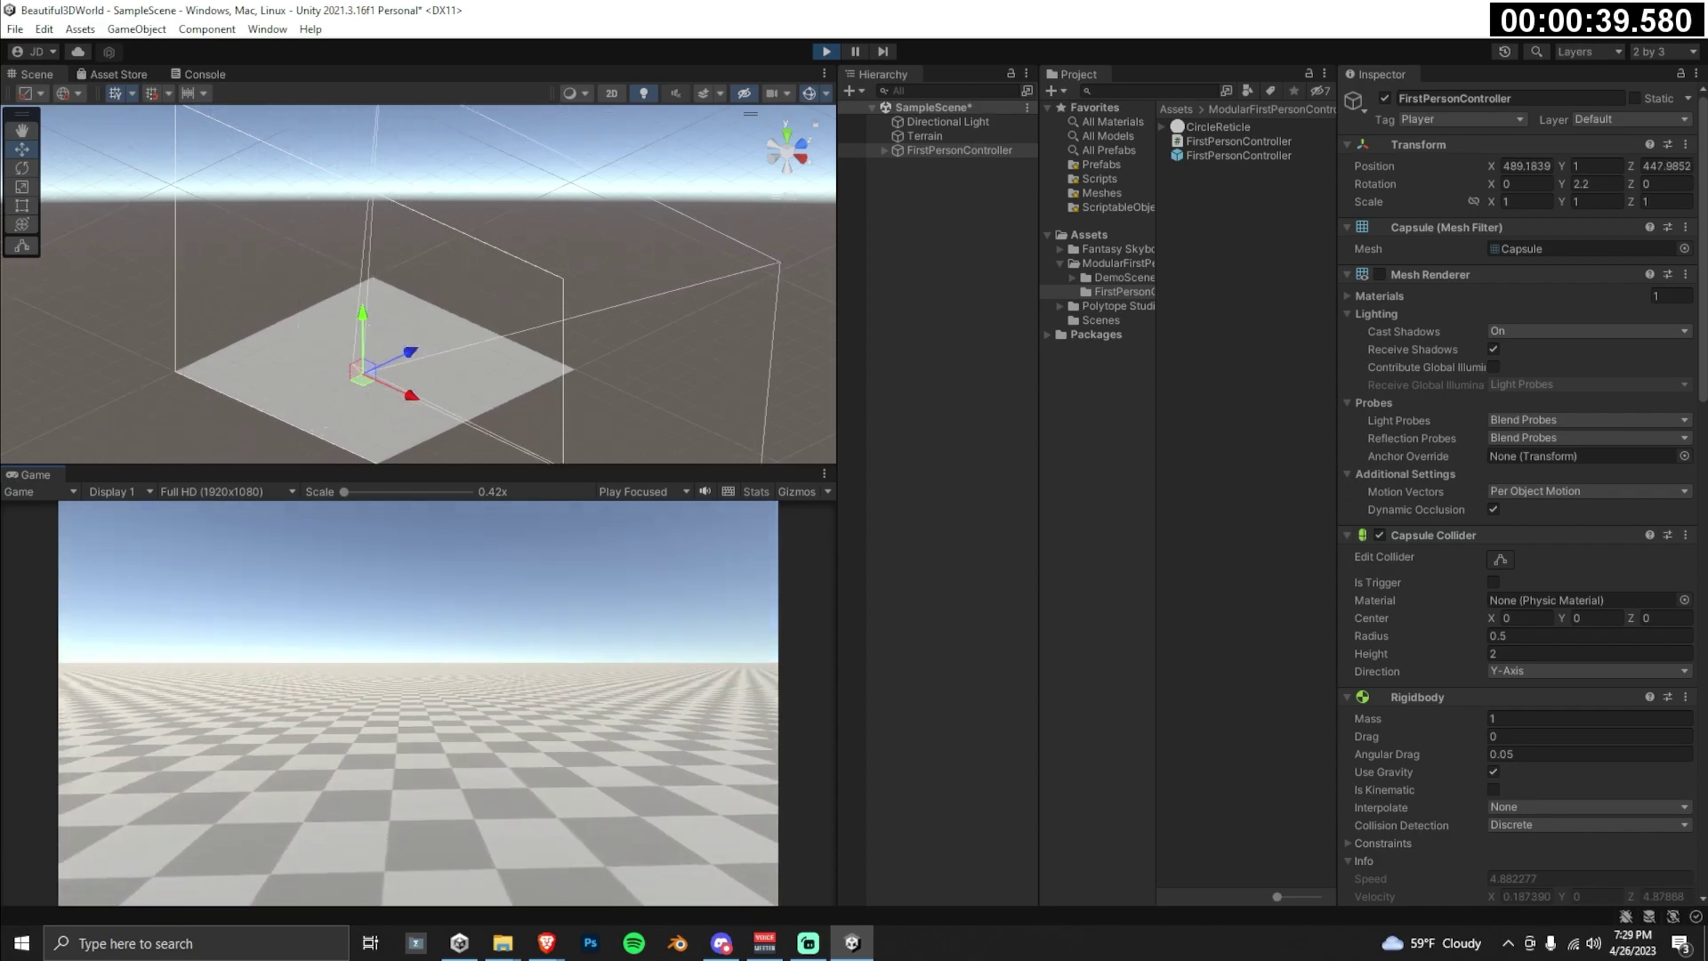
left_click(828, 52)
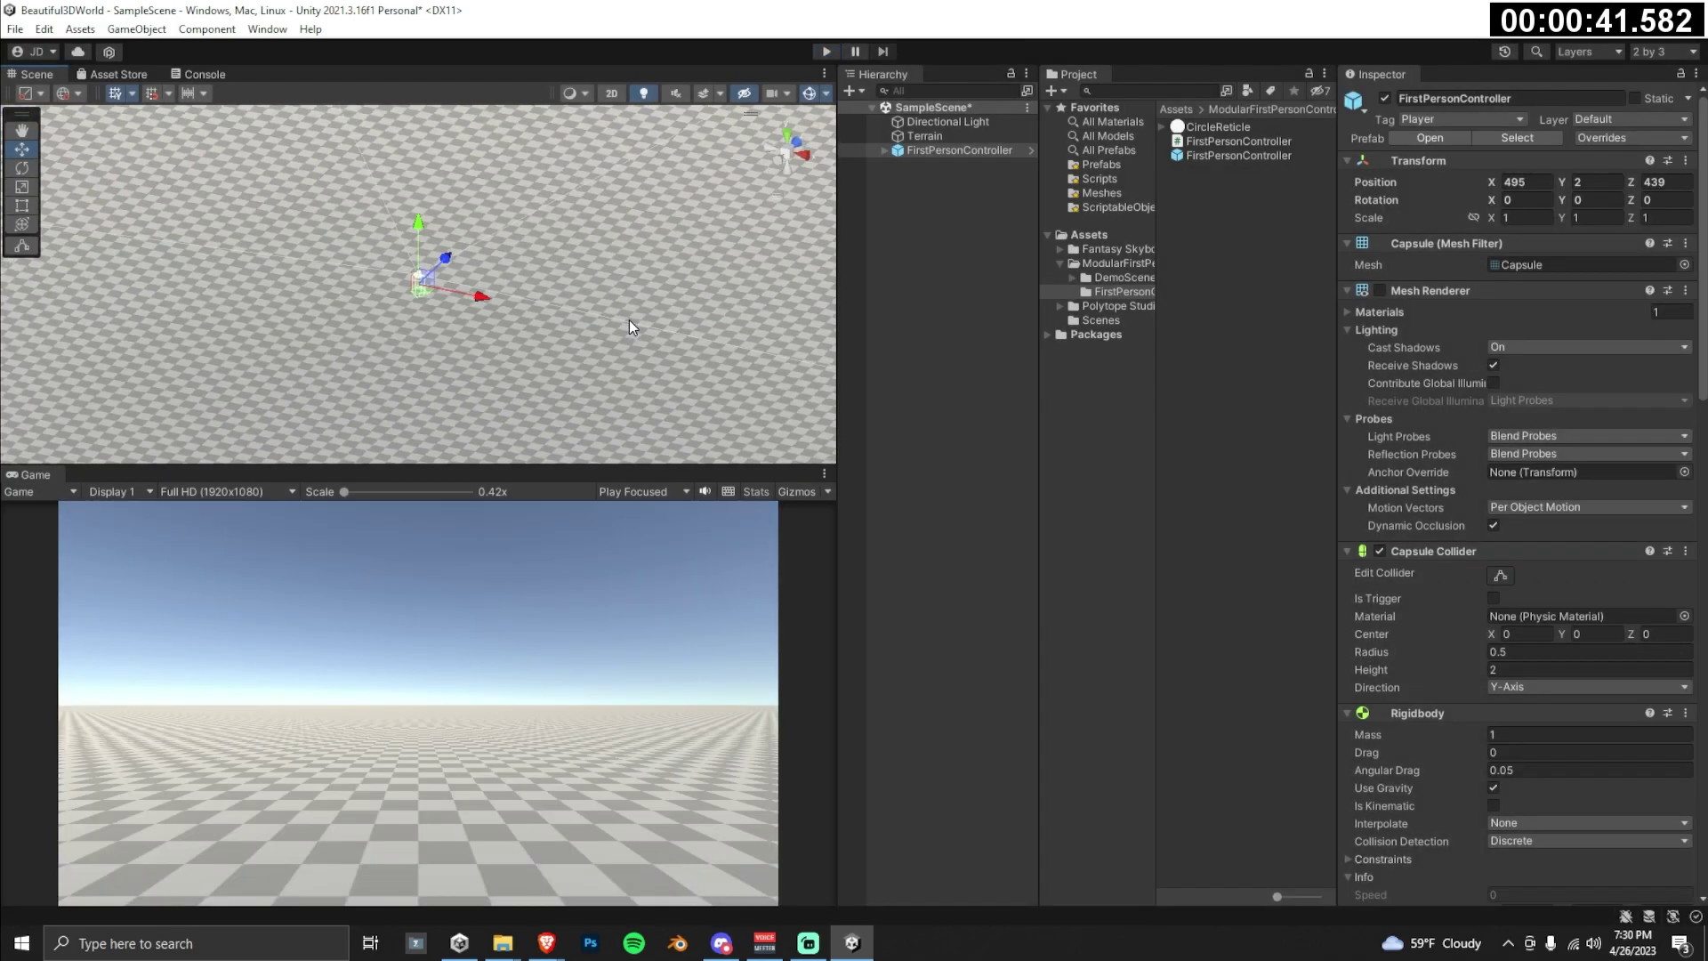
Step: Sculpt broad hills across the whole terrain with Raise or Lower Terrain, using the patchy noise brush at size 443
left_click(960, 138)
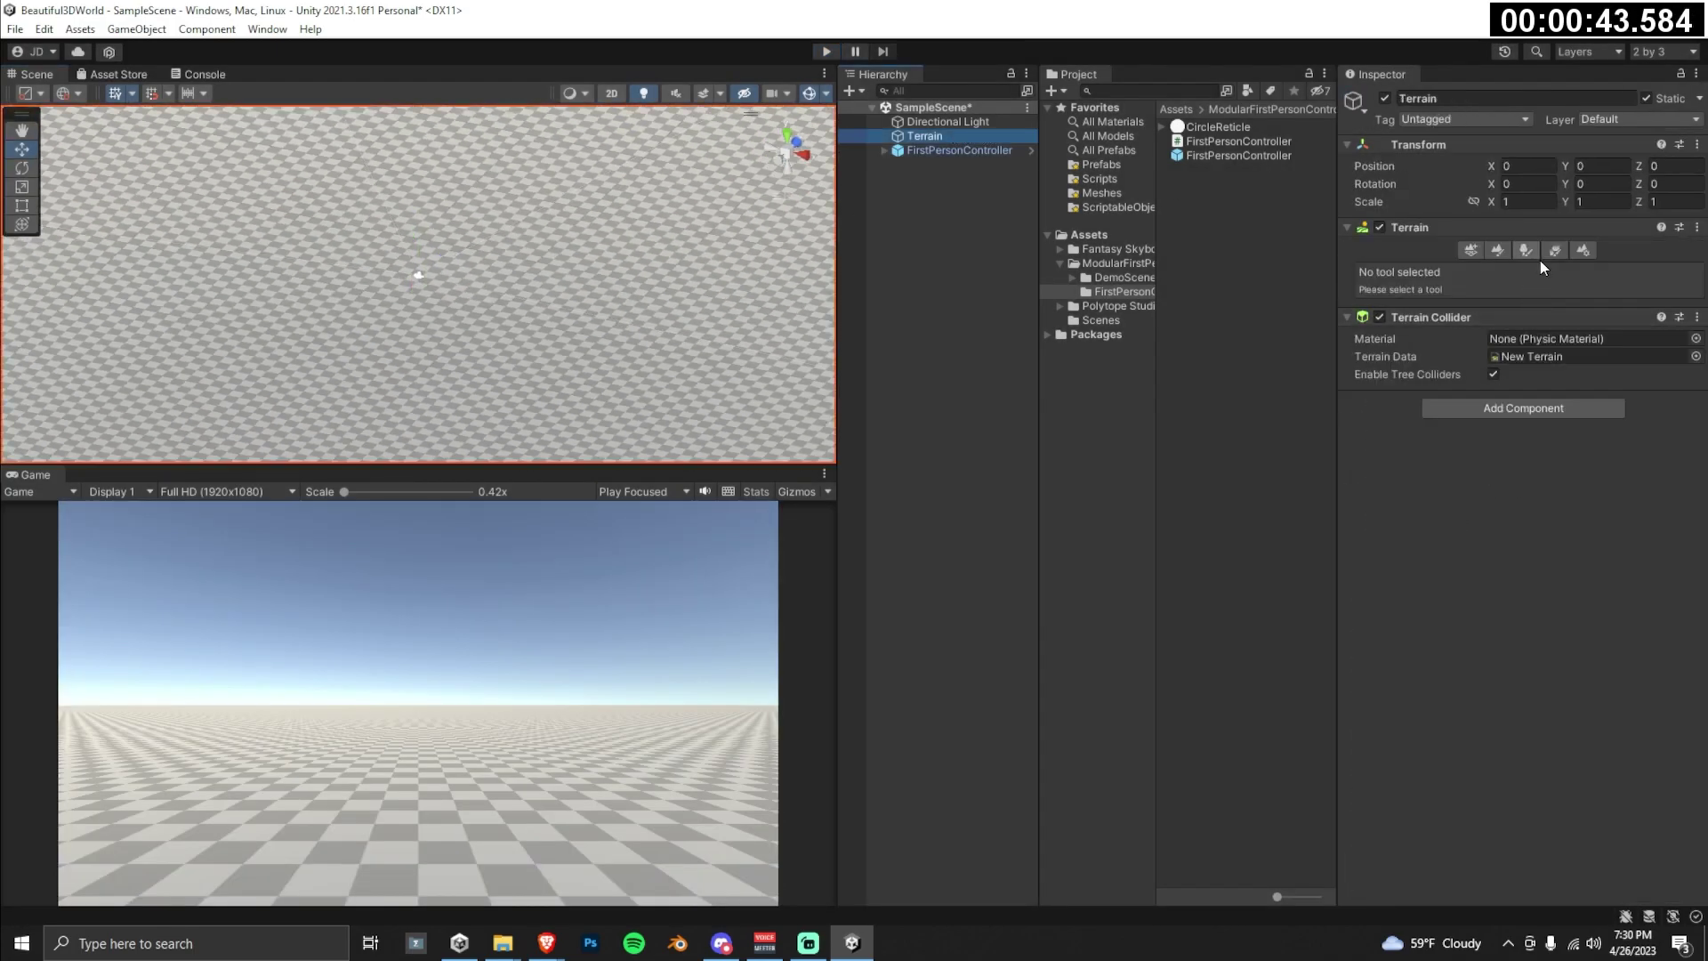
left_click(1500, 250)
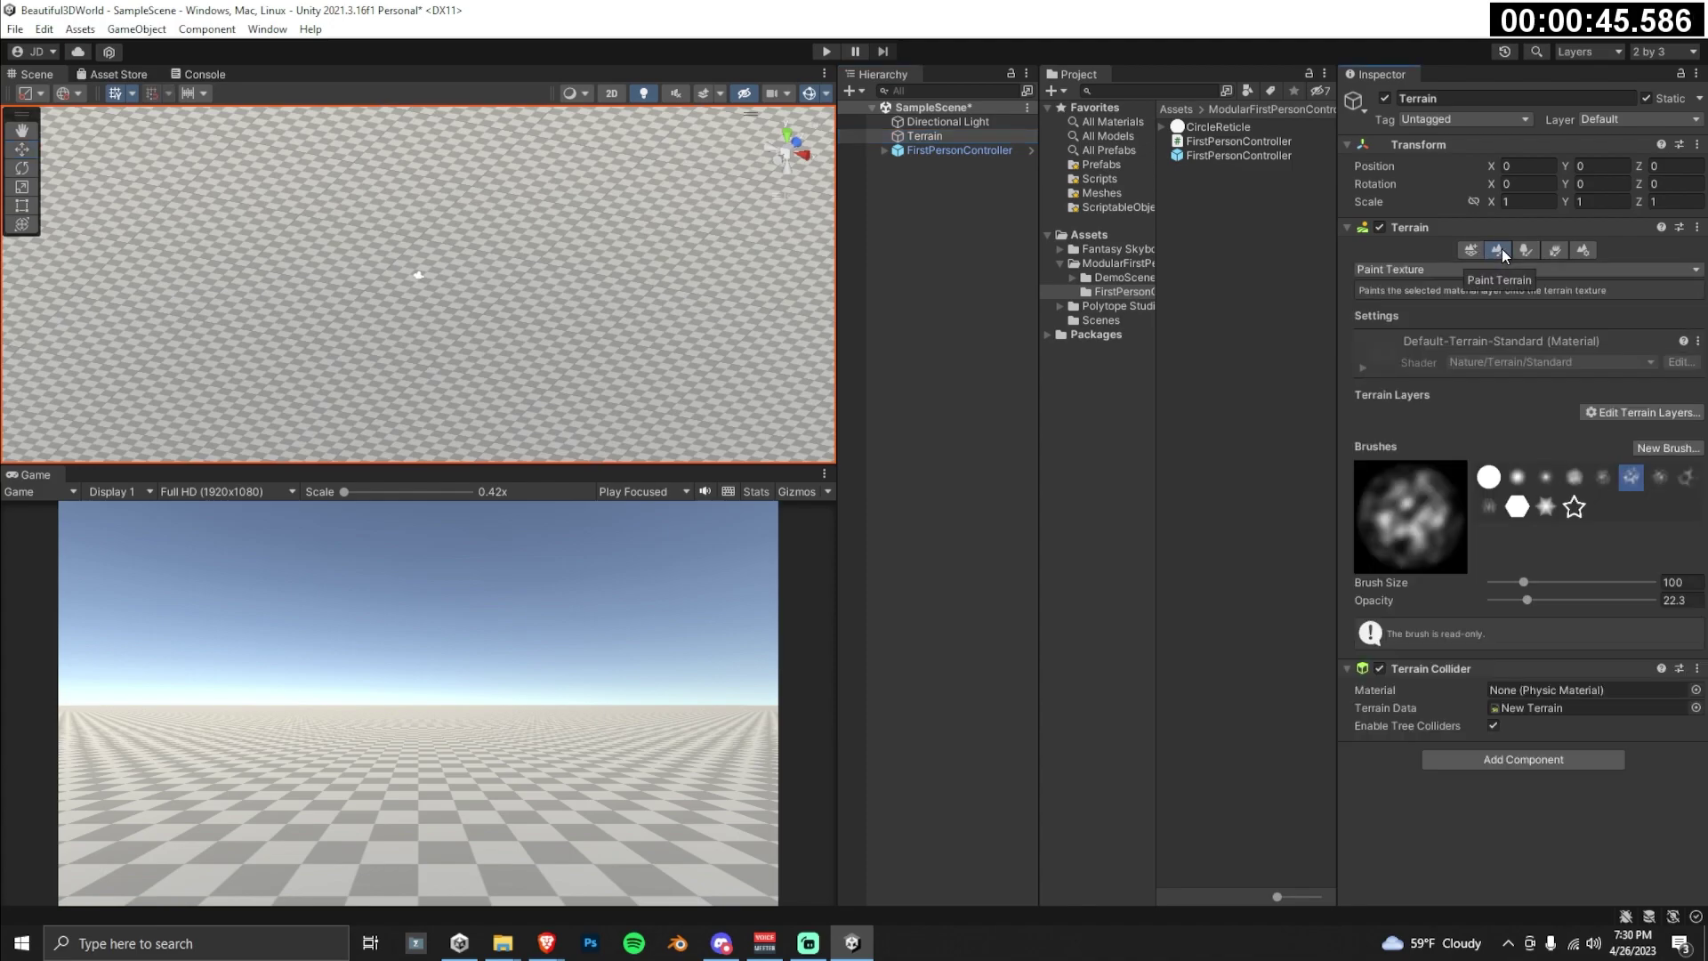
left_click(1444, 271)
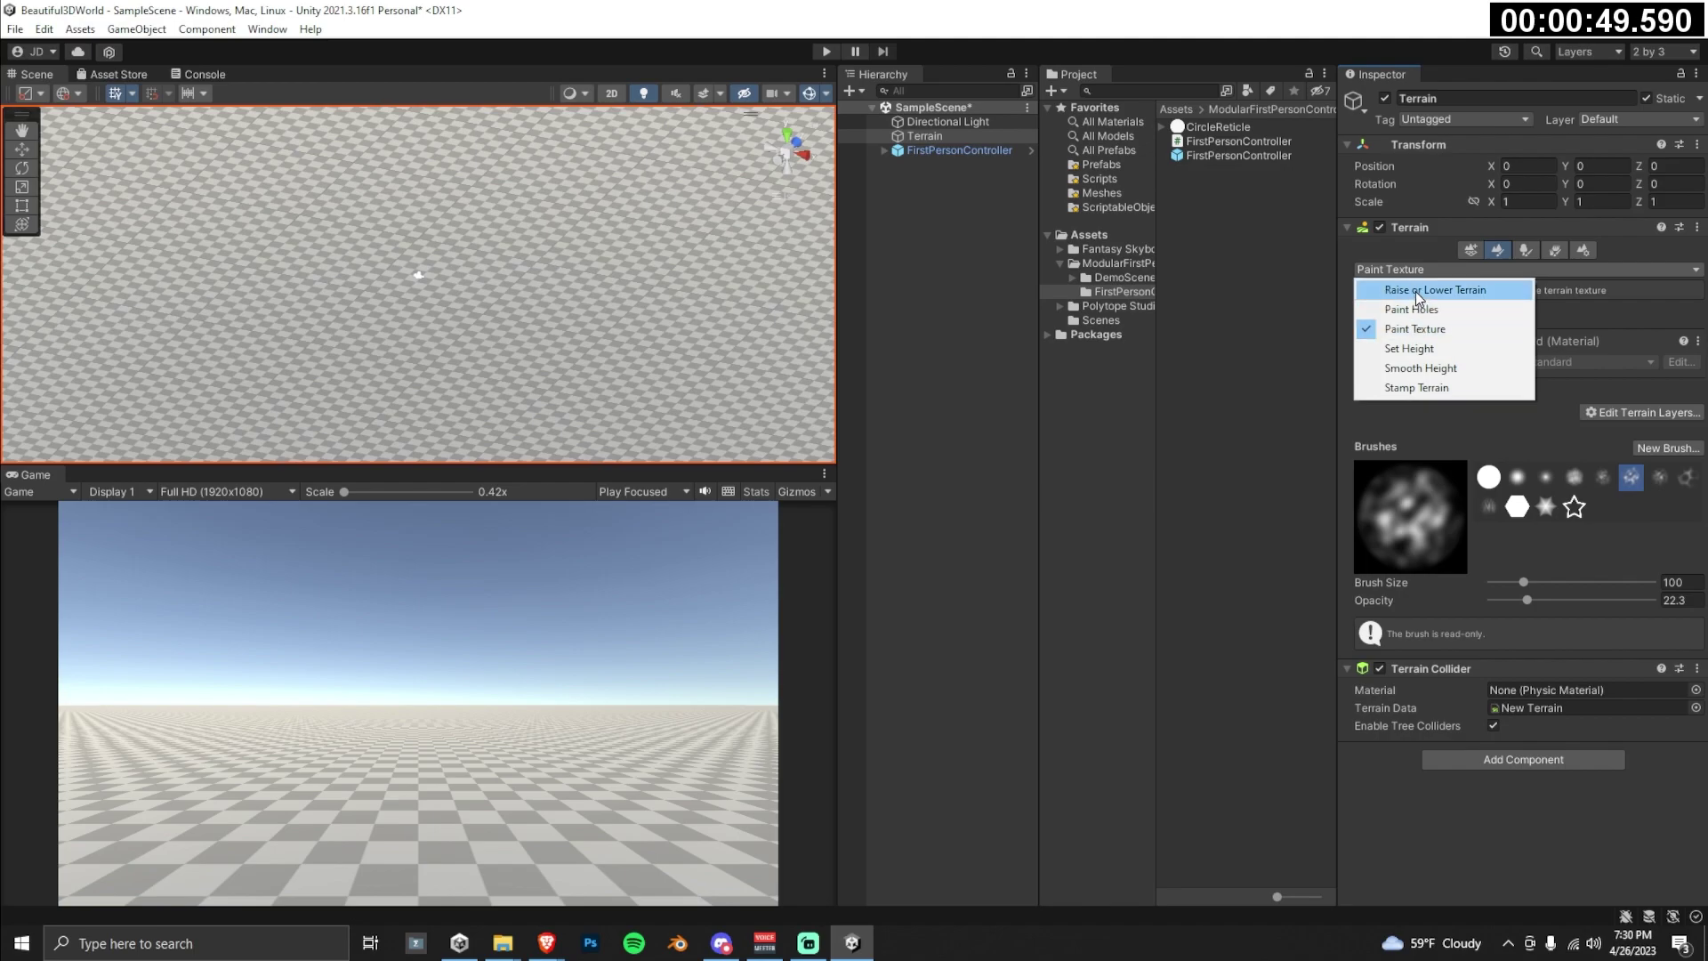
left_click(1418, 290)
left_click_drag(499, 293, 469, 305)
scroll(470, 305, "down", 10)
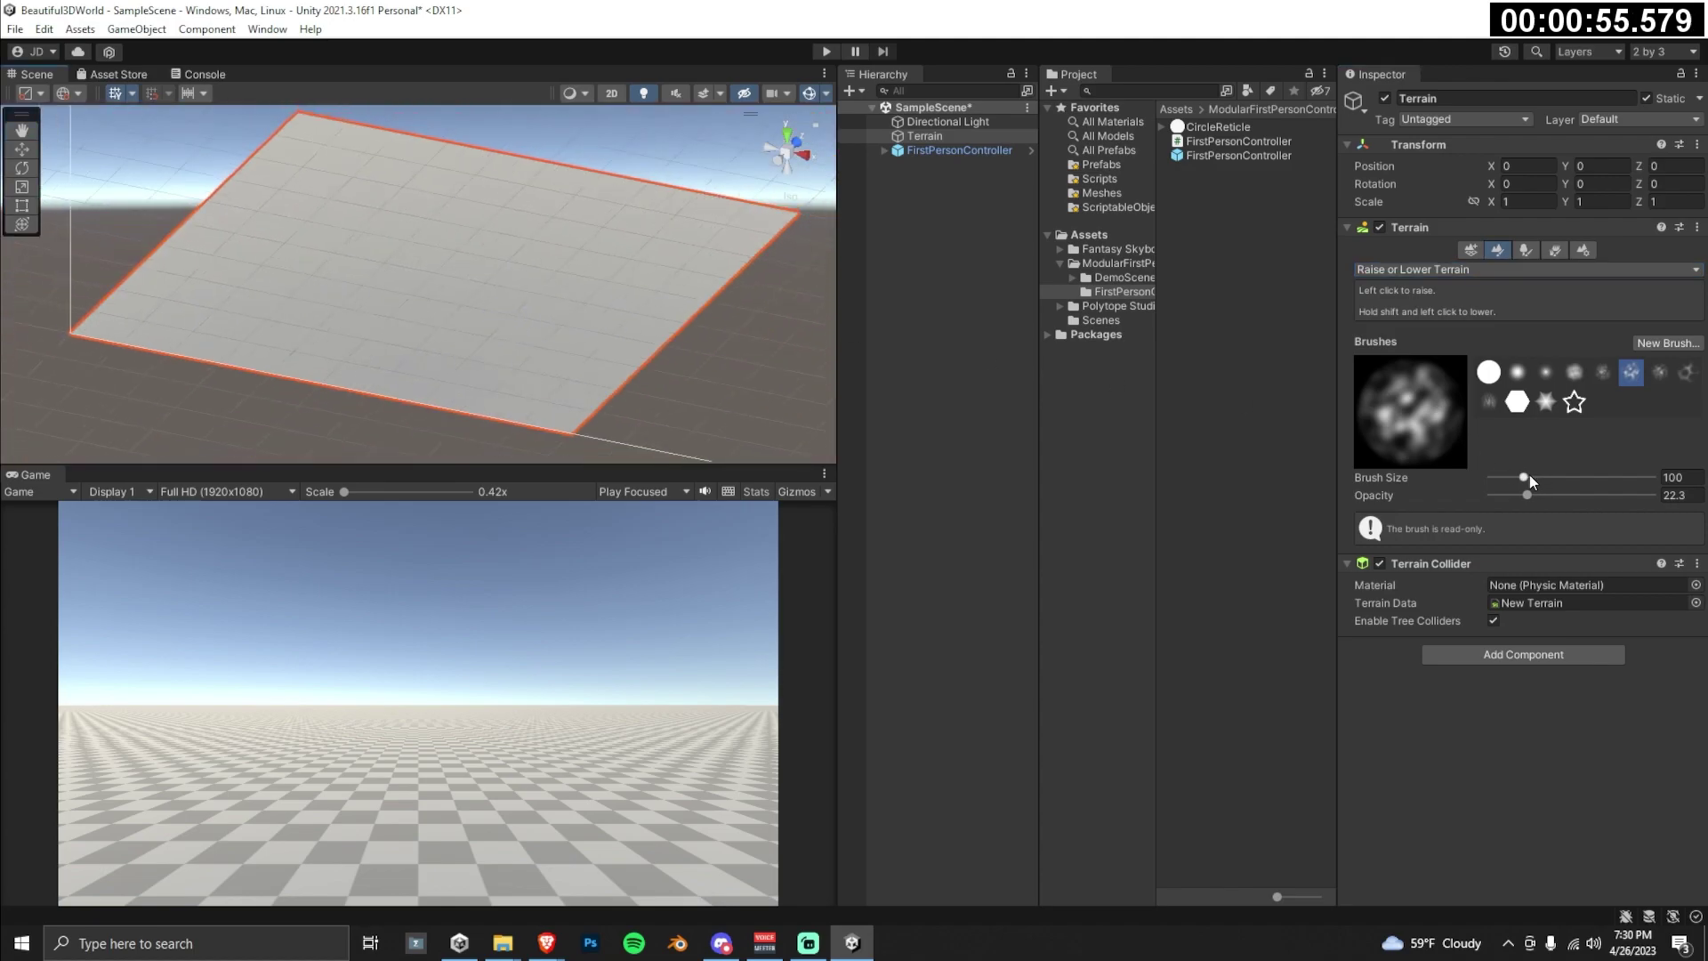
mouse_move(1530, 478)
left_mouse_down()
mouse_move(1612, 477)
mouse_move(1546, 479)
left_mouse_up()
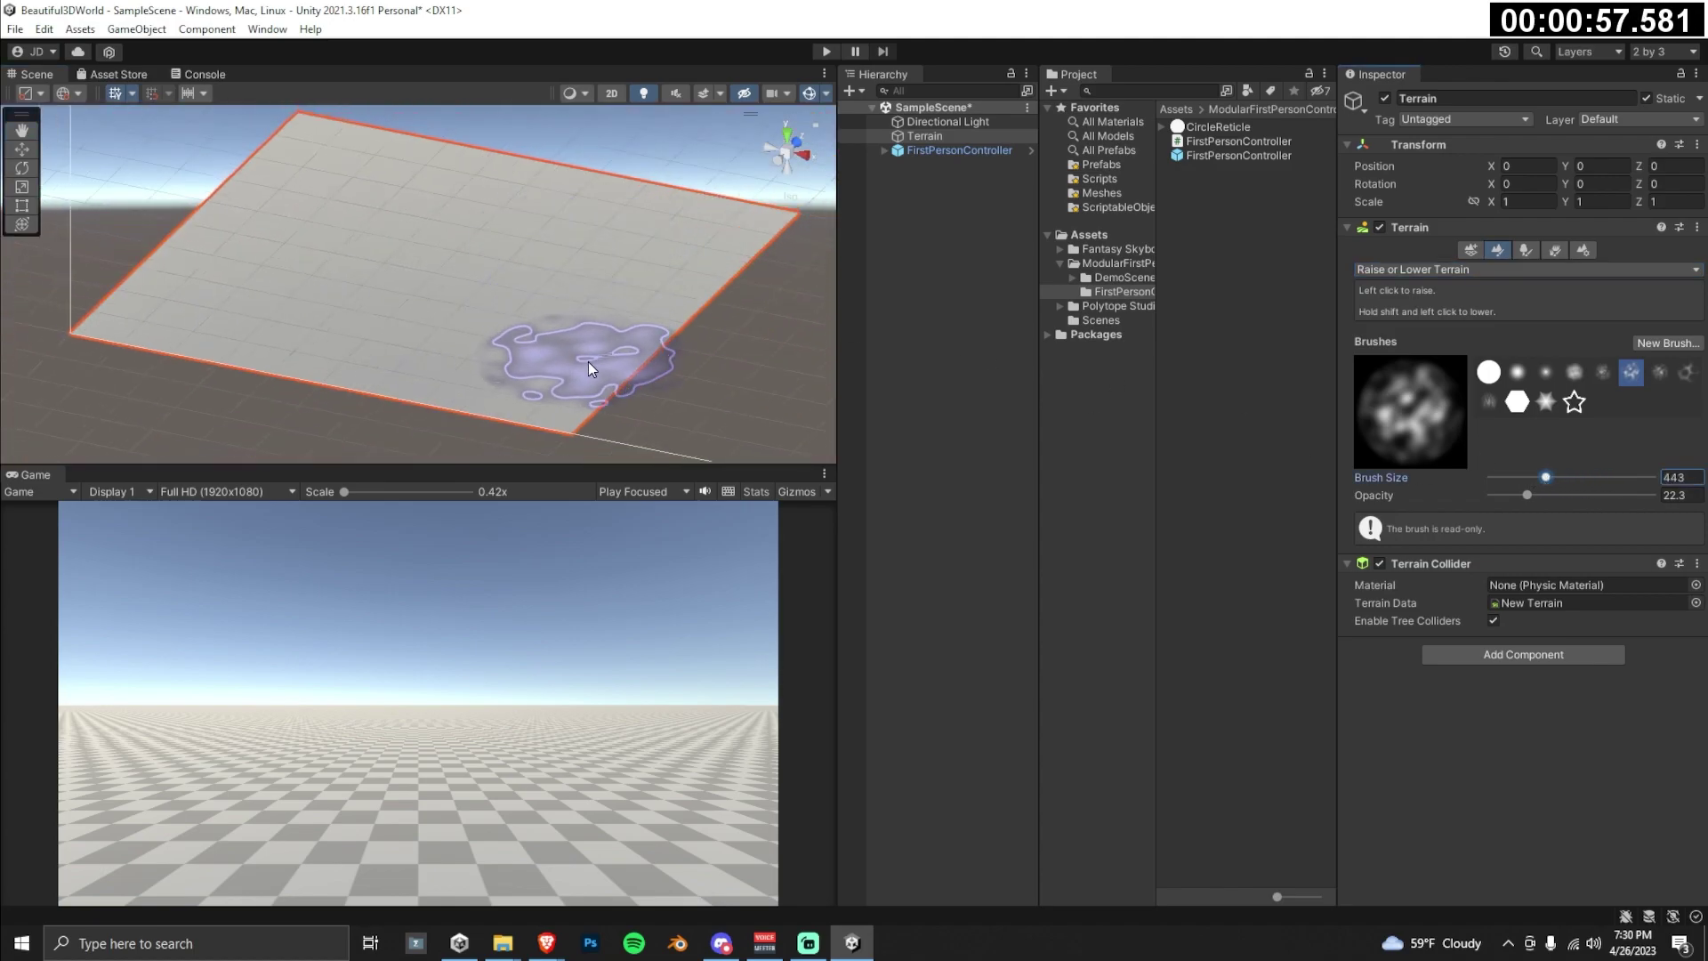
mouse_move(558, 394)
left_mouse_down()
mouse_move(242, 324)
mouse_move(244, 237)
mouse_move(527, 217)
mouse_move(584, 354)
mouse_move(657, 269)
mouse_move(483, 164)
mouse_move(302, 131)
mouse_move(176, 291)
mouse_move(557, 278)
left_mouse_up()
Step: Reduce the brush size to about 186 and raise smaller bumps over the sculpted hills
left_click_drag(1545, 477, 1524, 480)
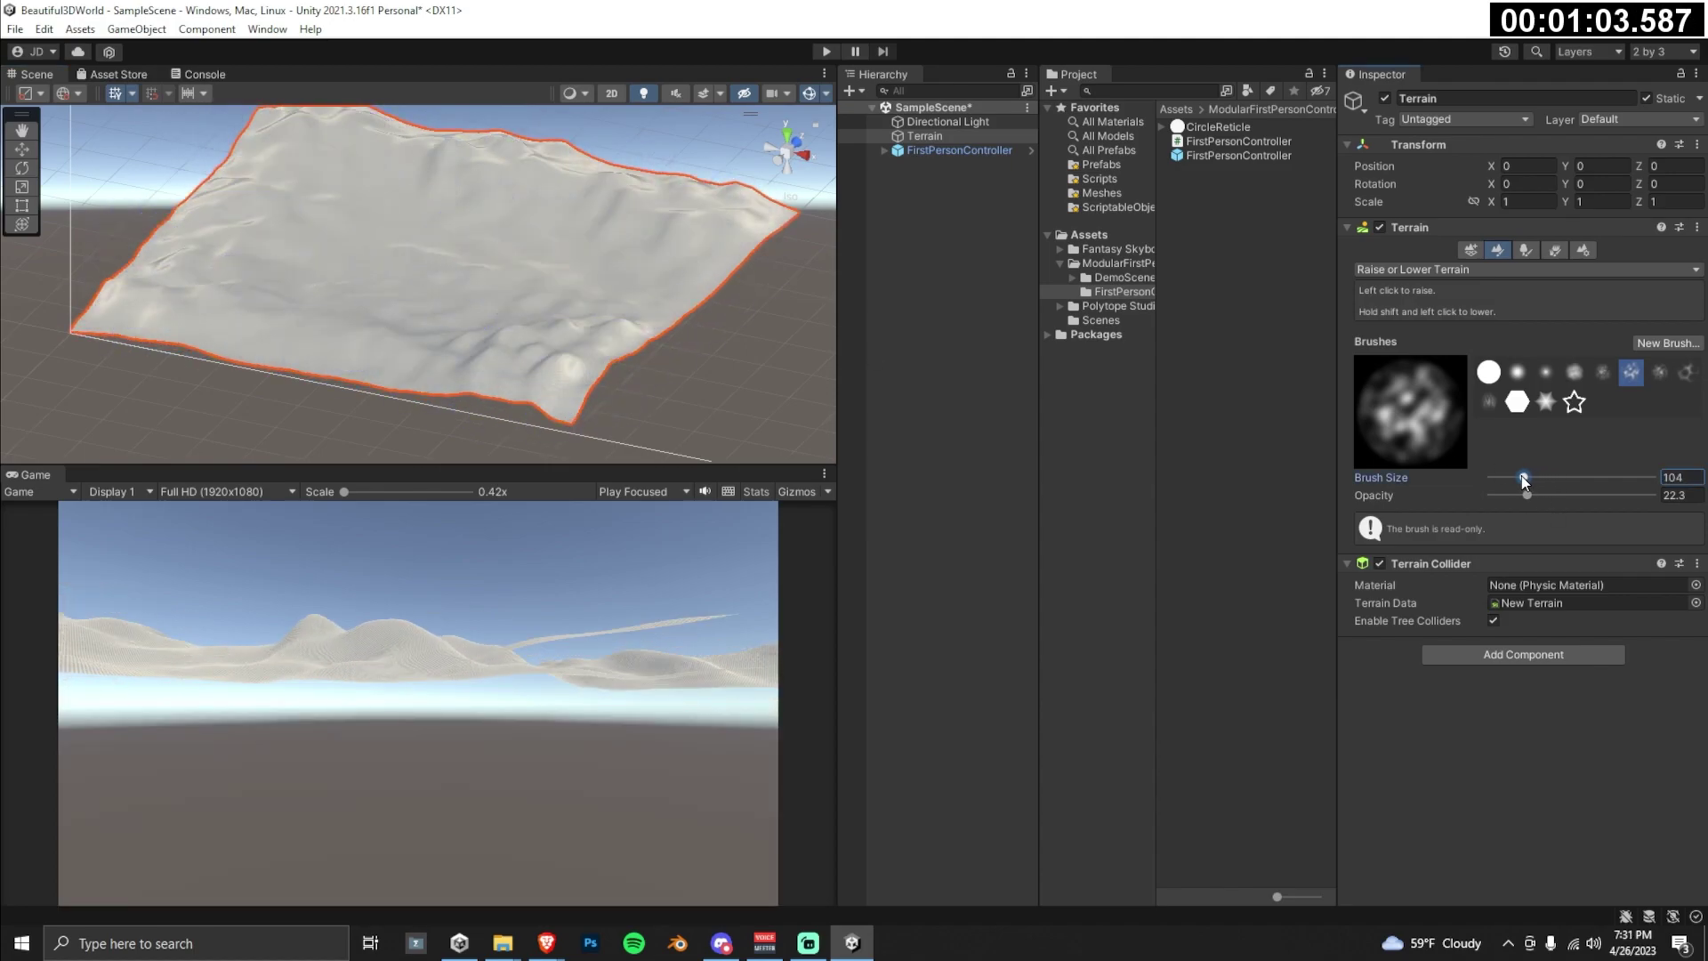
mouse_move(506, 295)
left_mouse_down()
mouse_move(354, 254)
mouse_move(562, 343)
mouse_move(270, 190)
mouse_move(392, 120)
left_mouse_up()
left_click(694, 161)
left_click(388, 200)
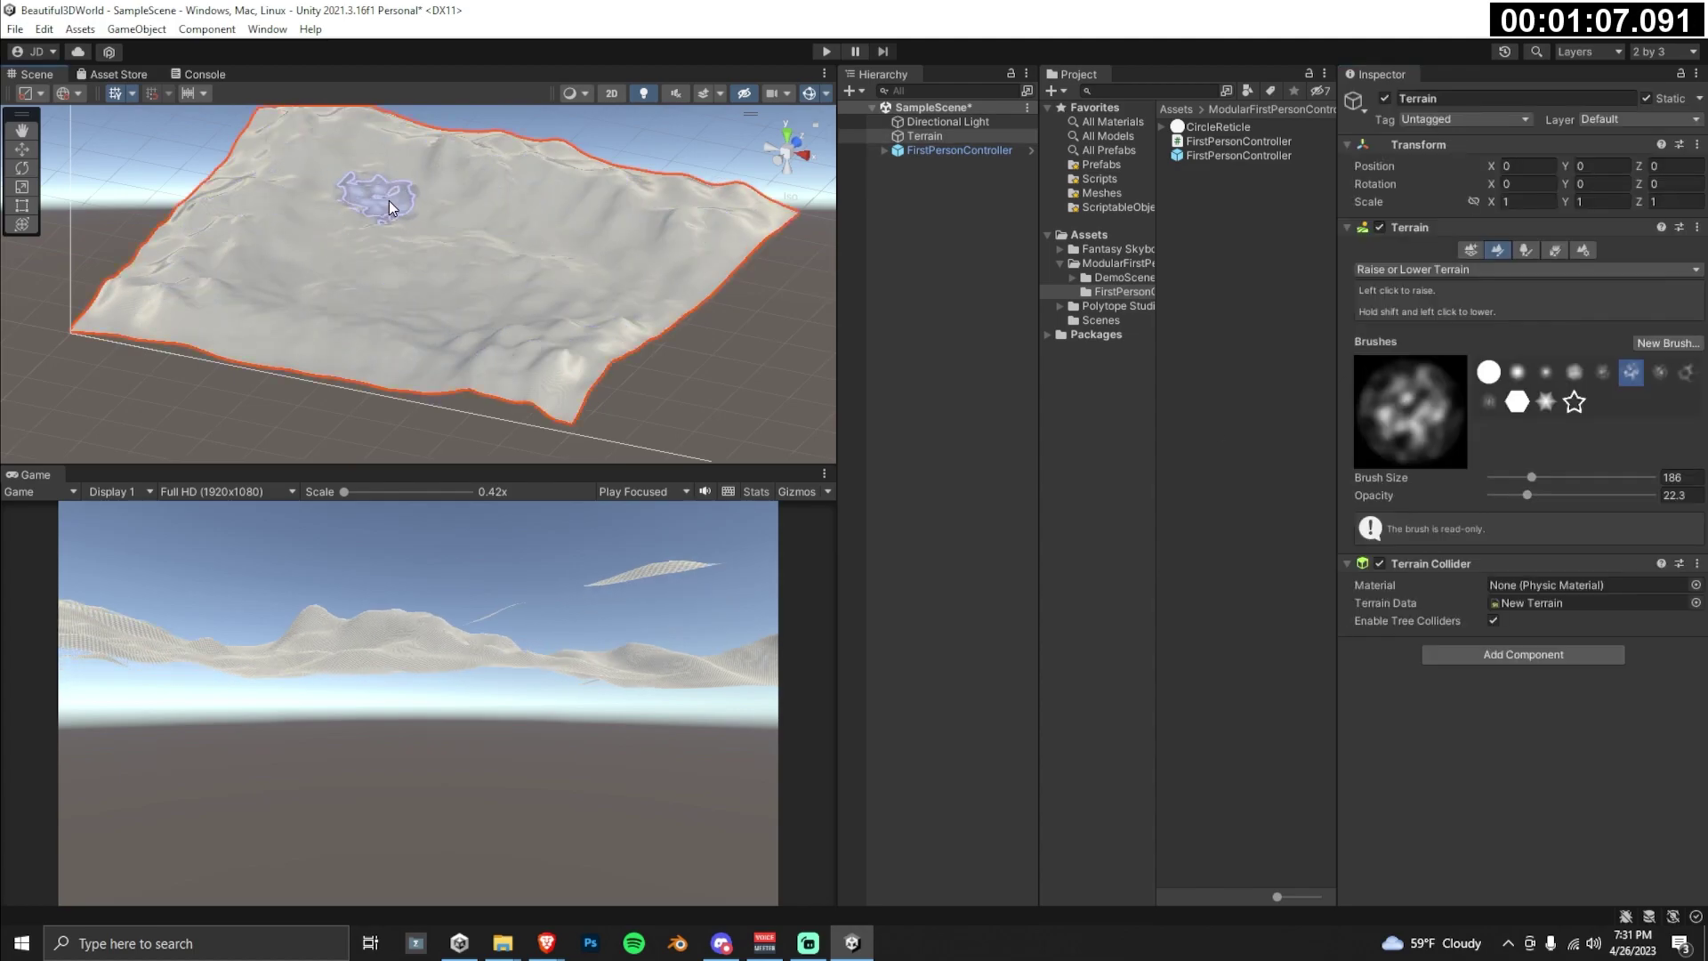
Step: Move the FirstPersonController up onto the hilly terrain surface, at about X 460, Y 57, Z 399
left_click(943, 149)
left_click_drag(418, 229, 394, 270)
left_click(395, 270)
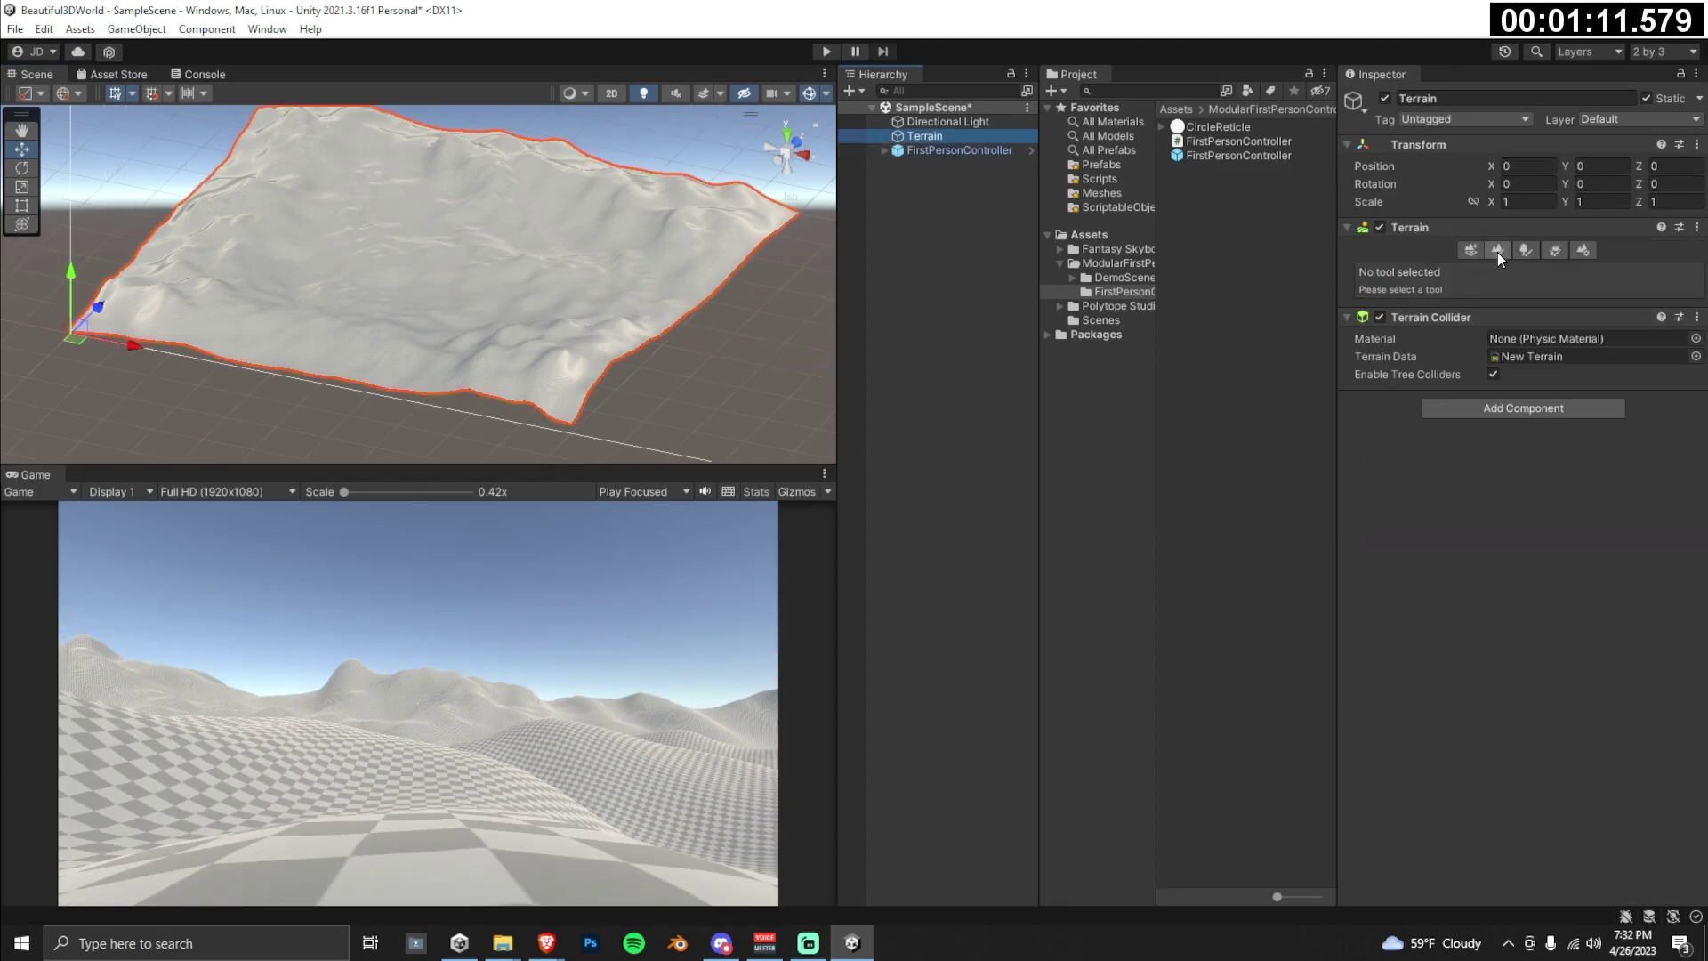
Step: Add the dark green ground layer from the assets as the terrain's Paint Texture layer
left_click(1497, 251)
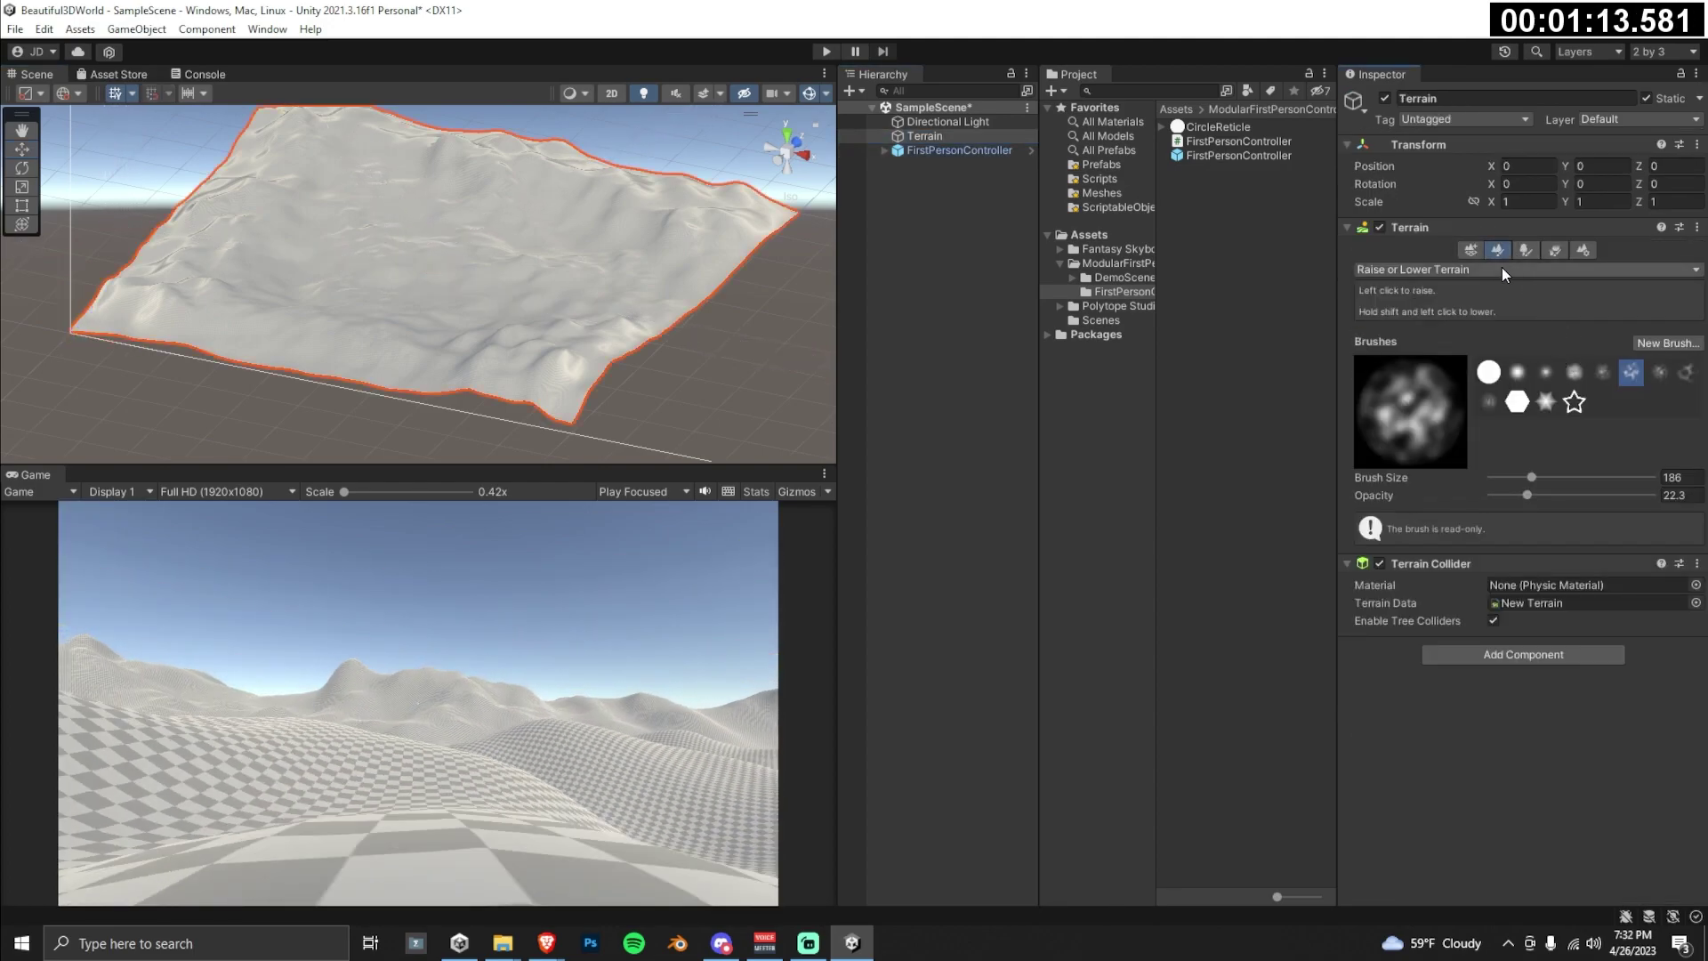
left_click(1502, 269)
left_click(1459, 310)
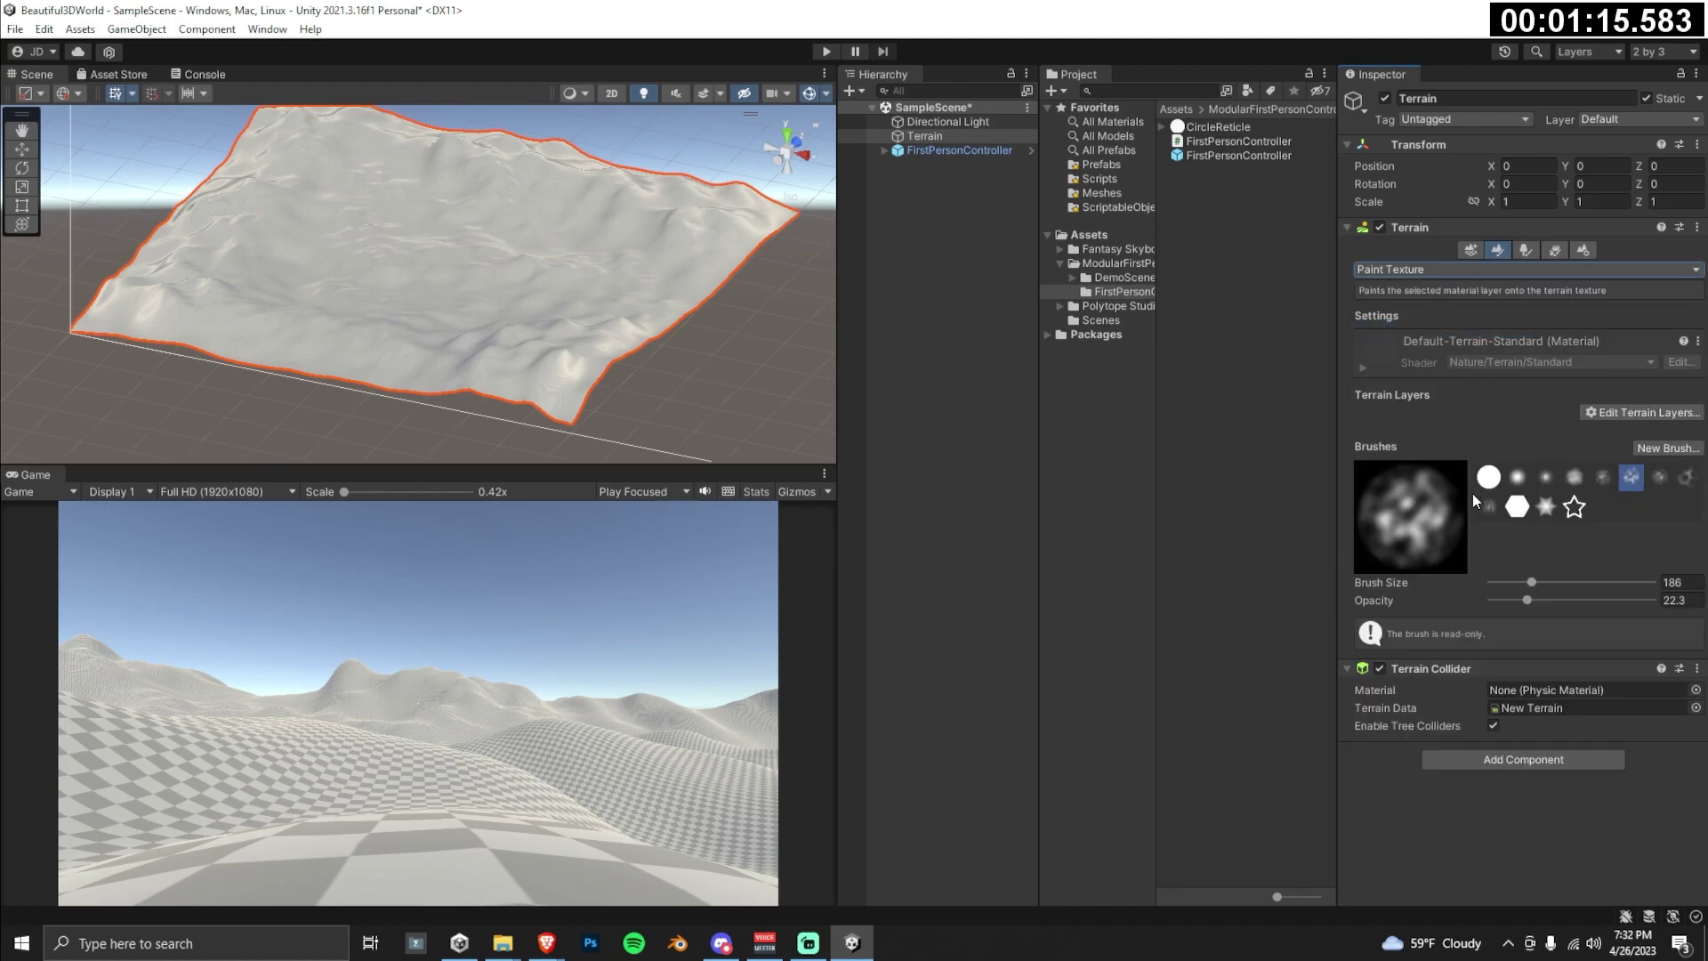
left_click(1623, 414)
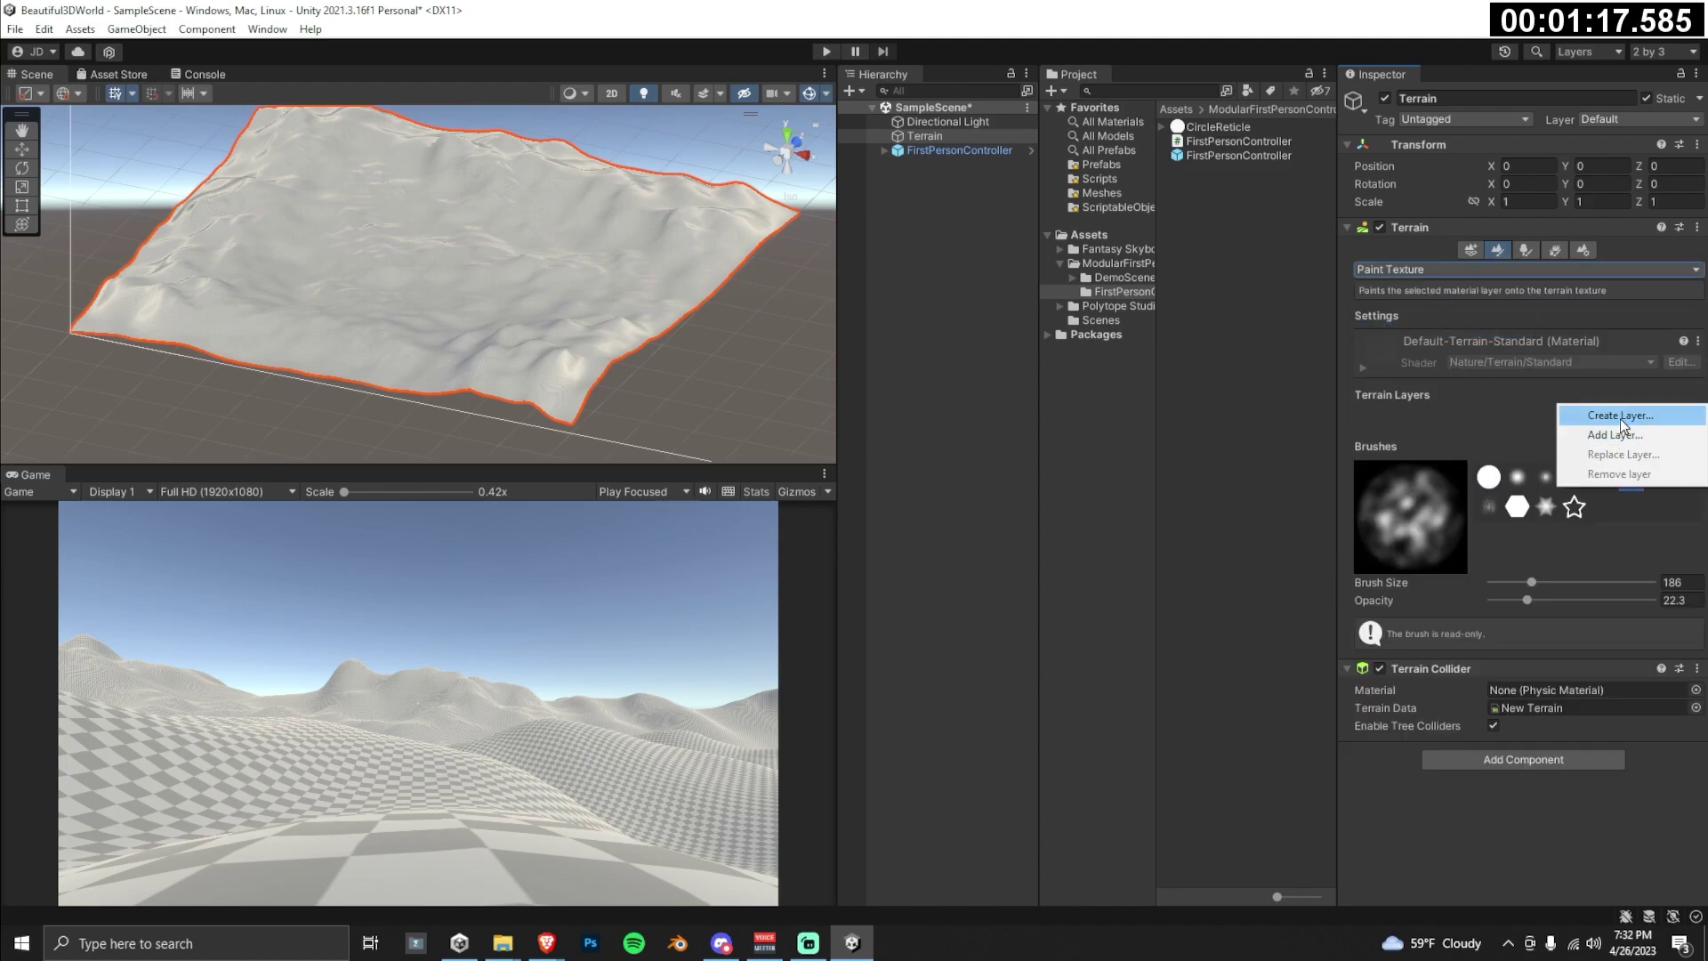
left_click(1615, 434)
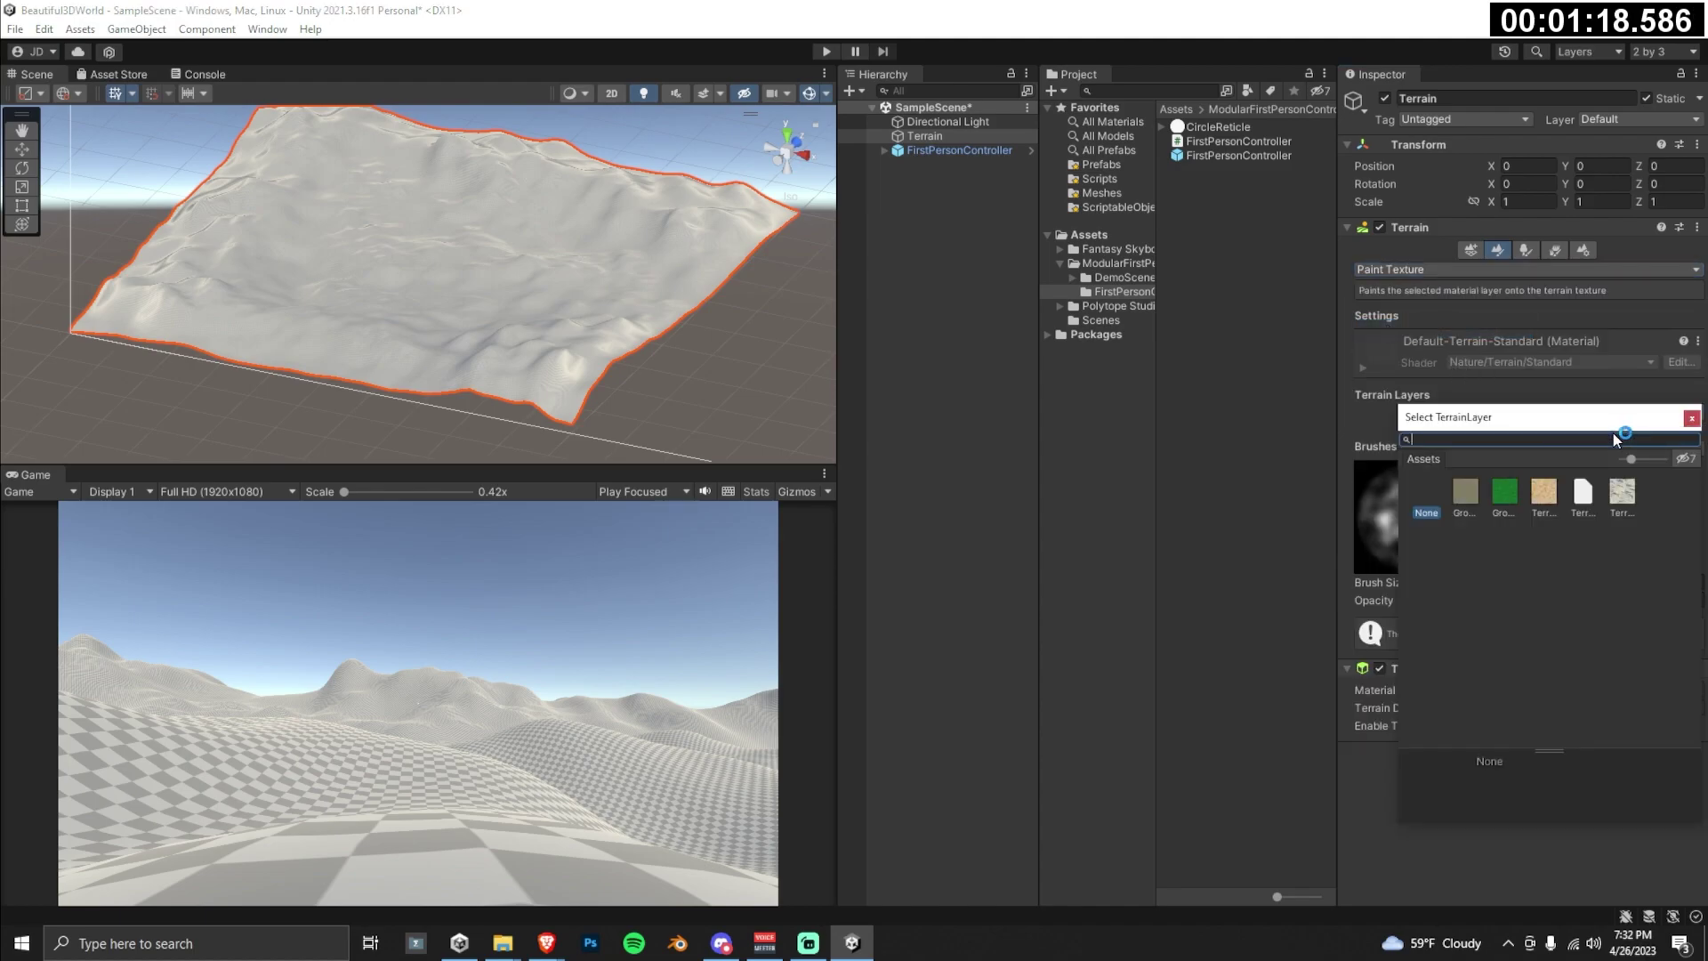
double_click(1511, 489)
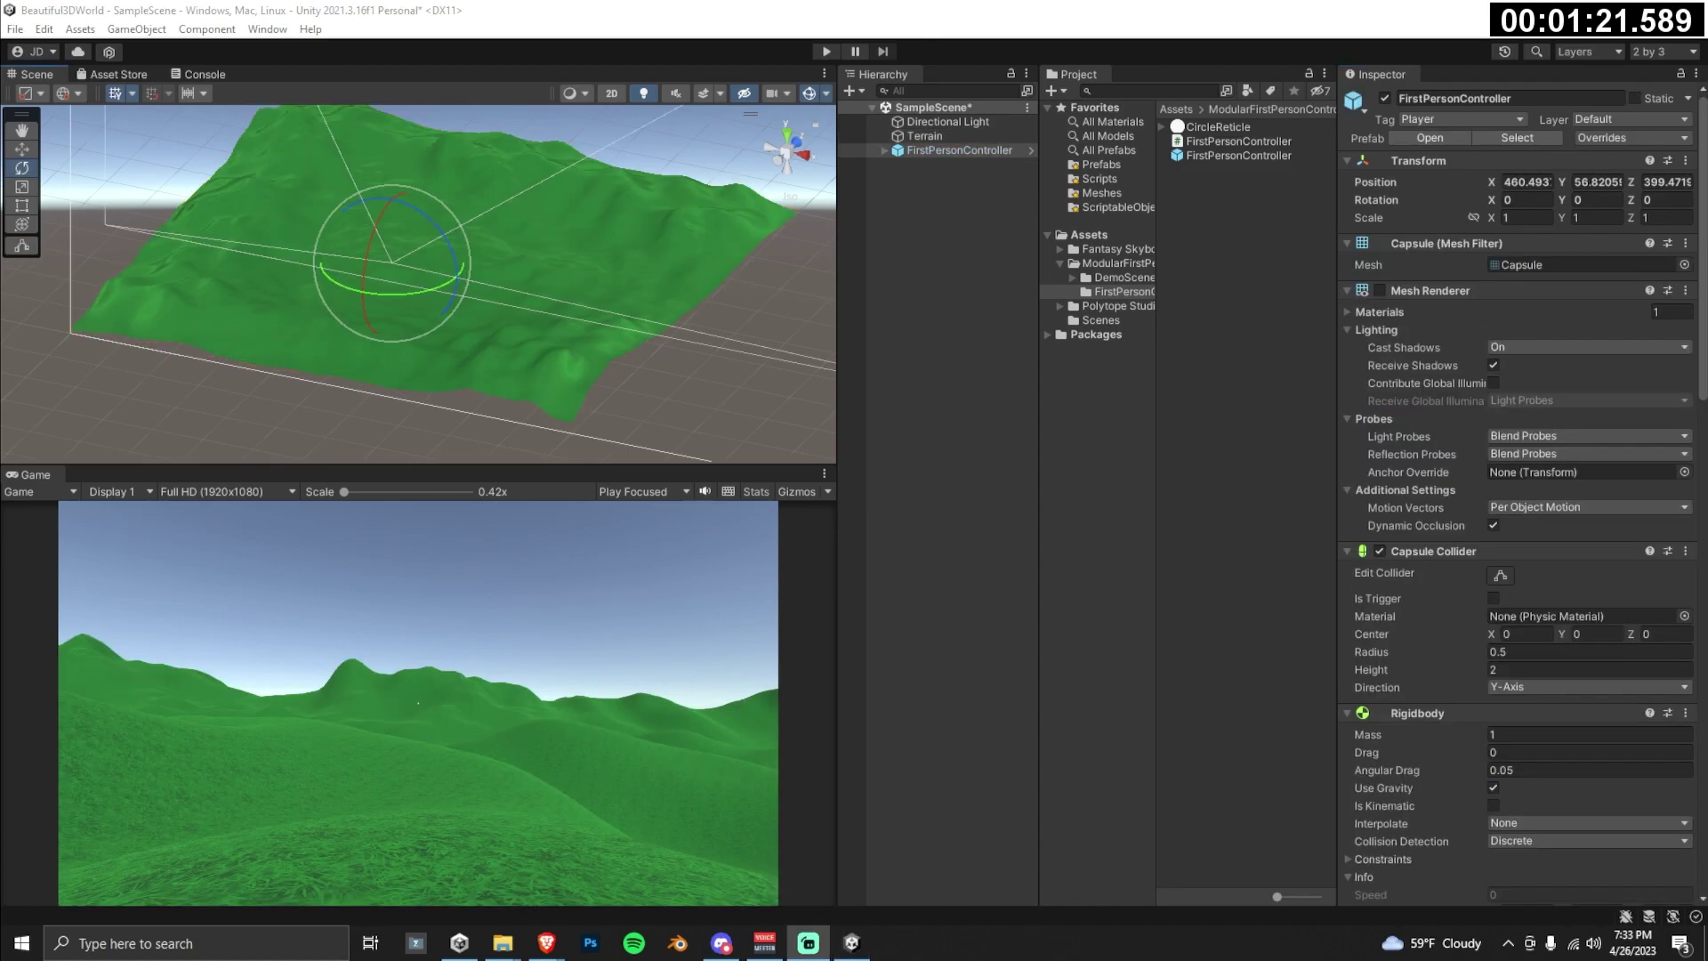
Step: Start a new grass texture detail on the Terrain with PT_Grass_02 as its detail texture
left_click(930, 136)
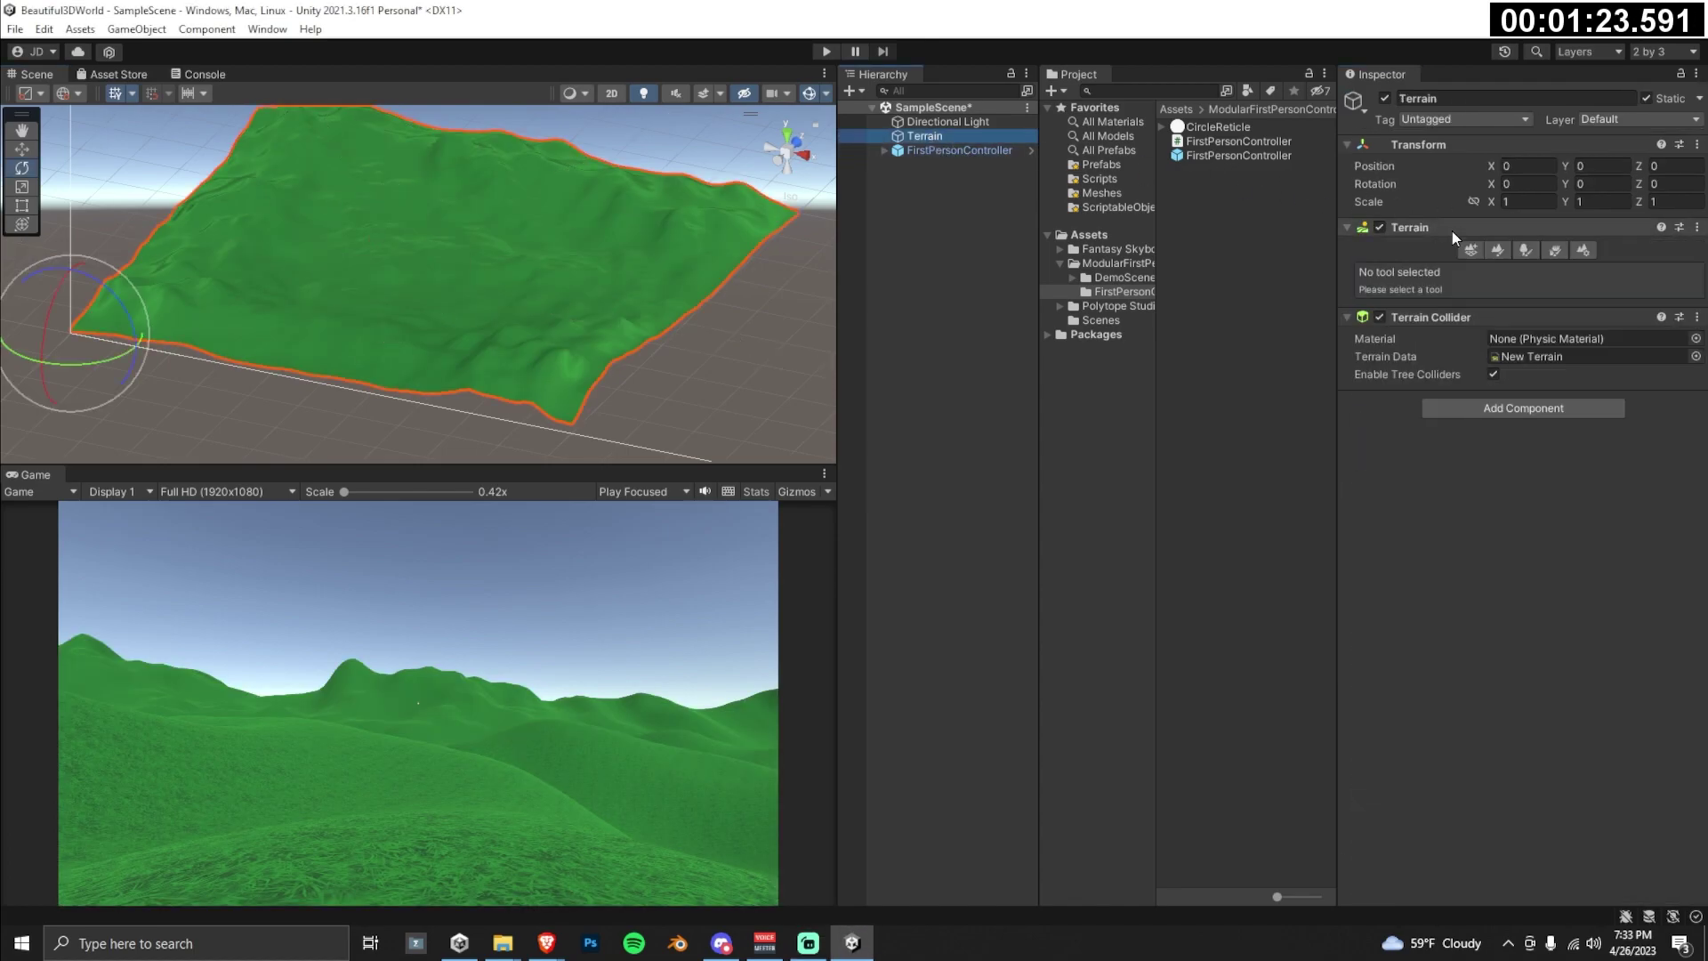
left_click(1555, 250)
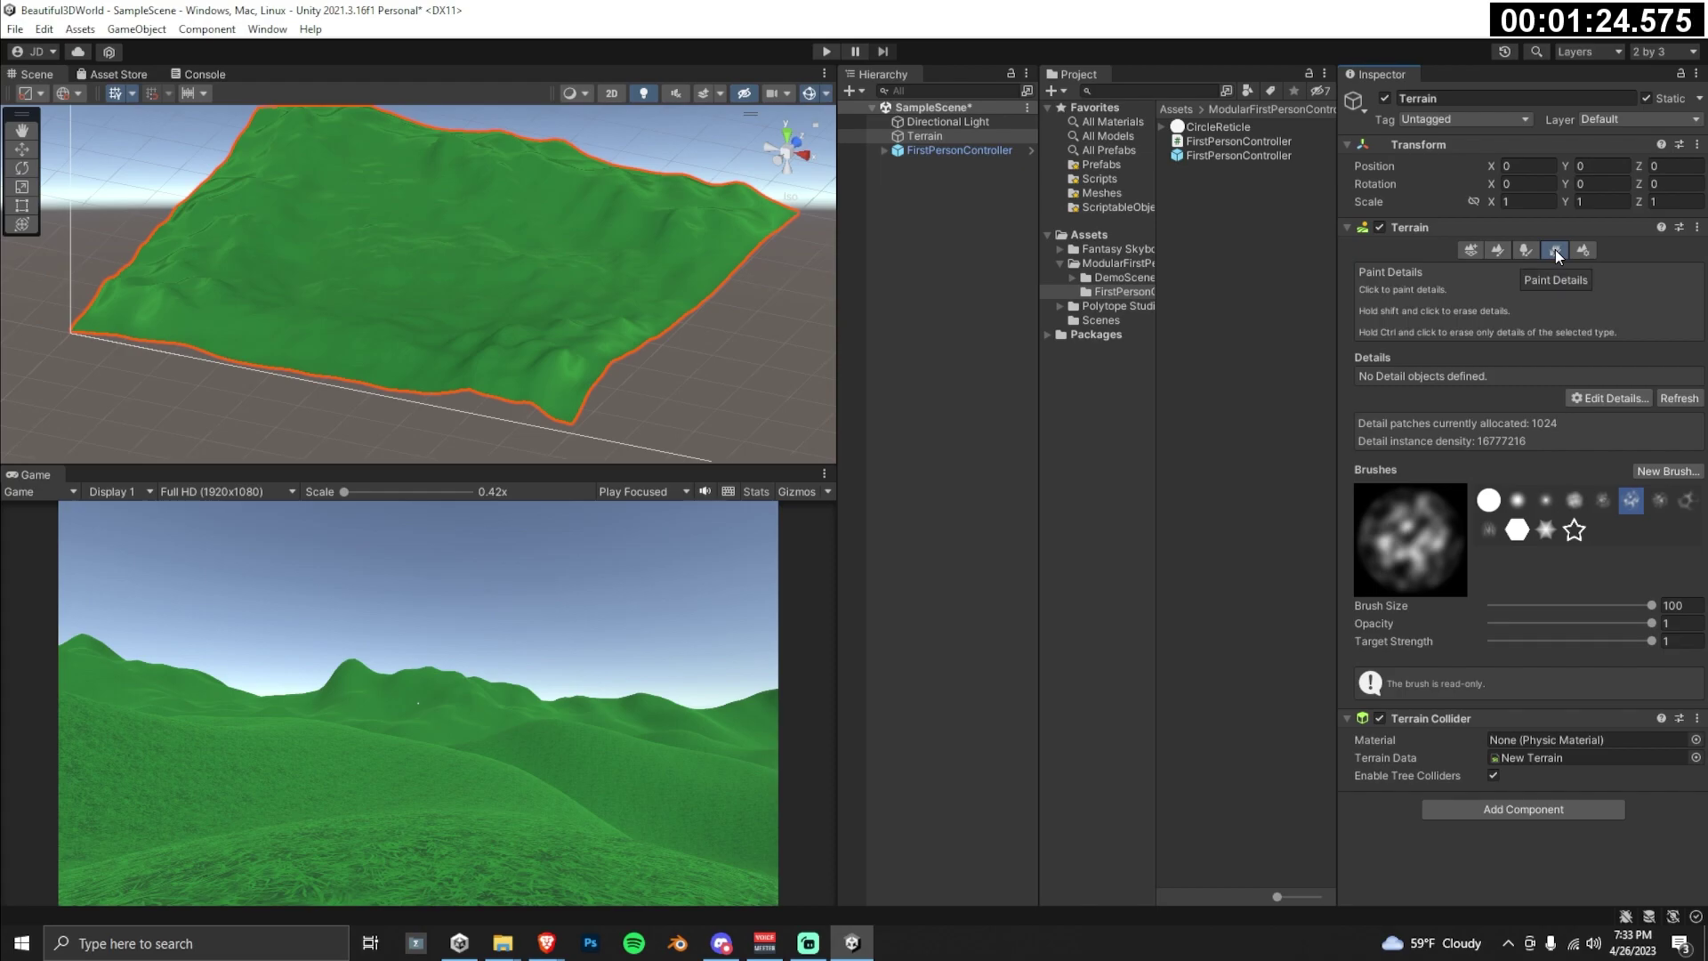
left_click(1602, 398)
left_click(1605, 419)
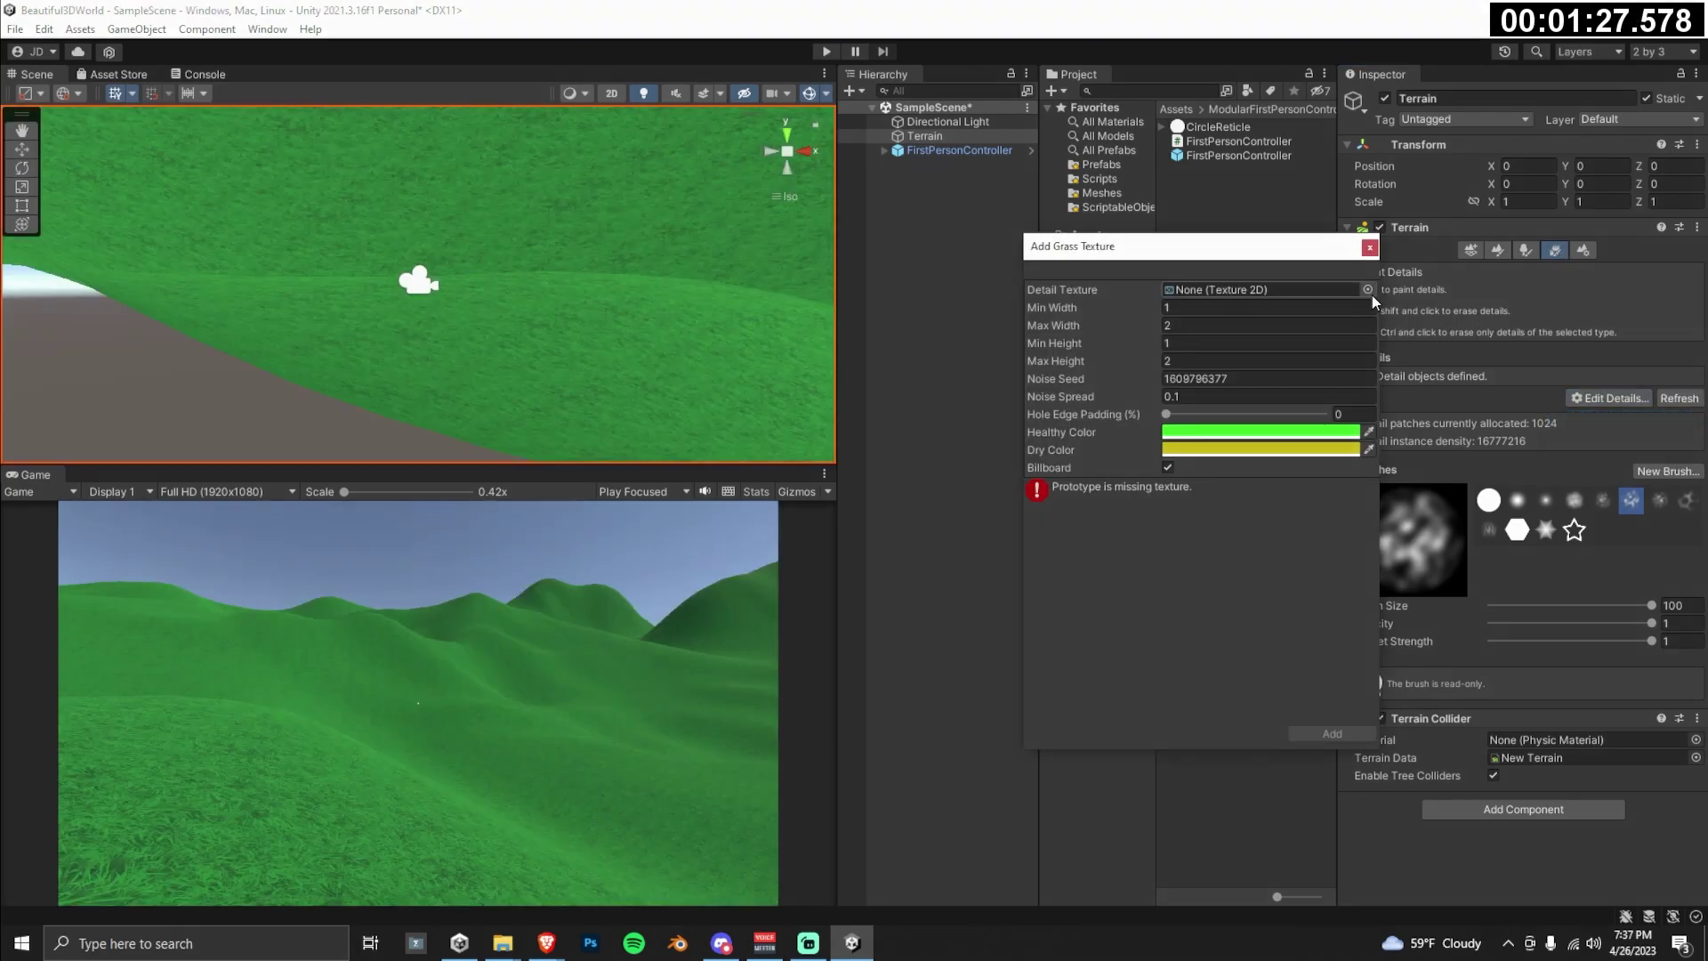
left_click(1369, 291)
type("Grass")
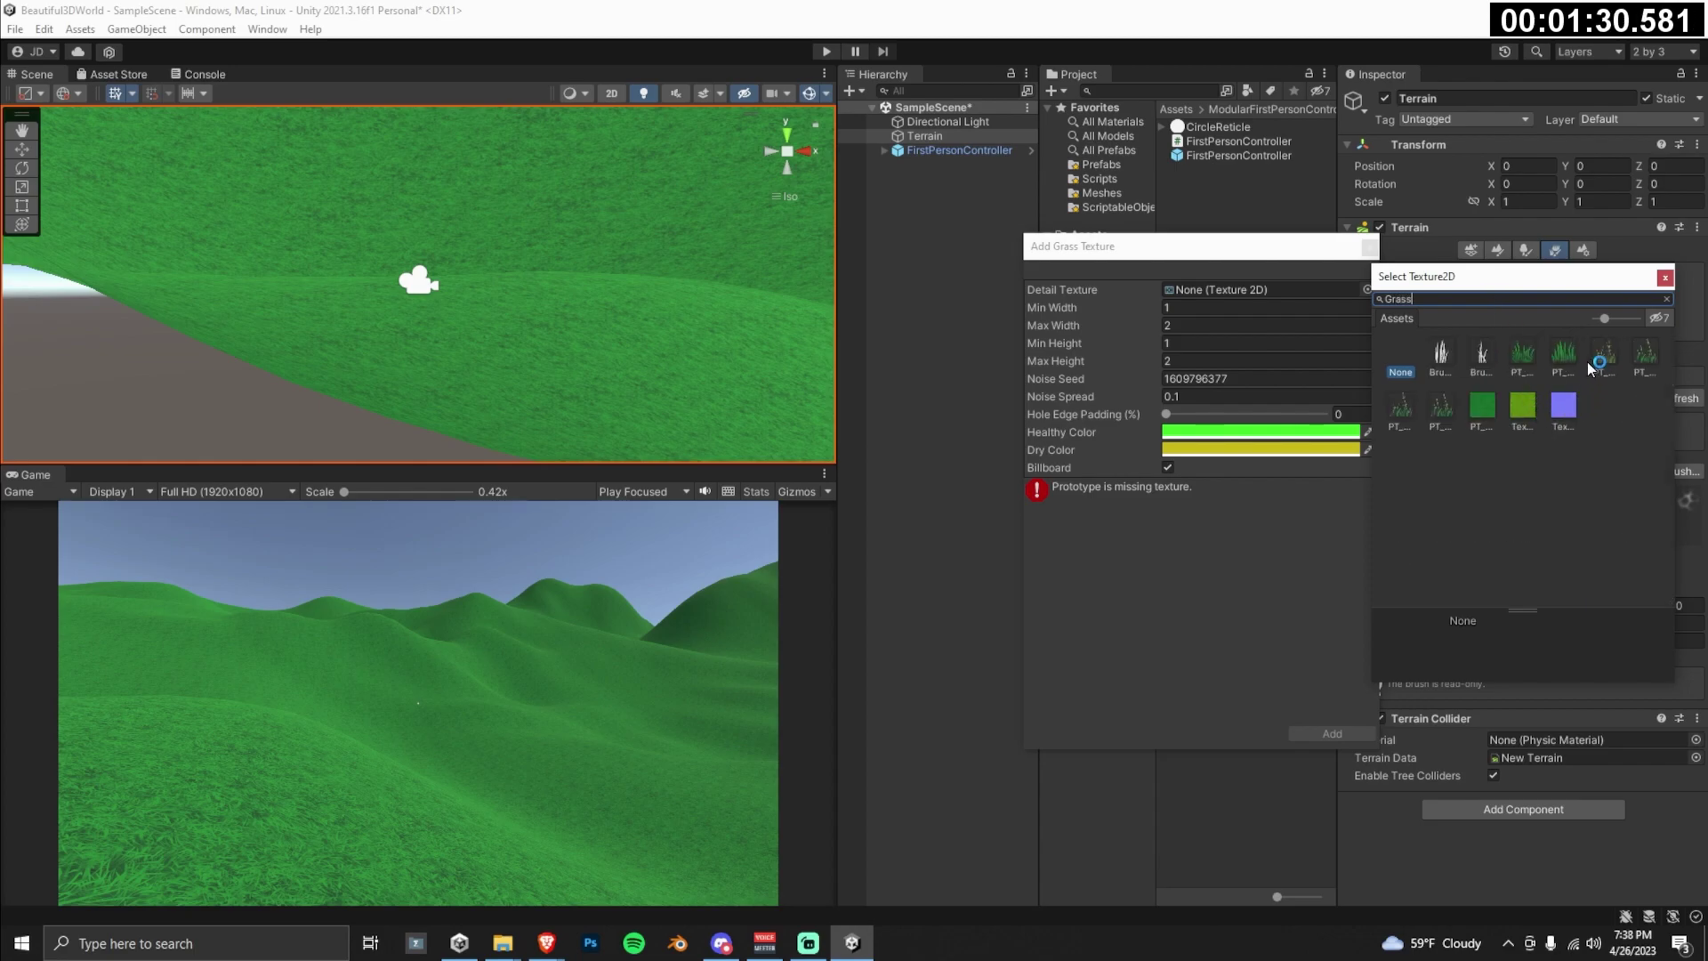
double_click(1567, 354)
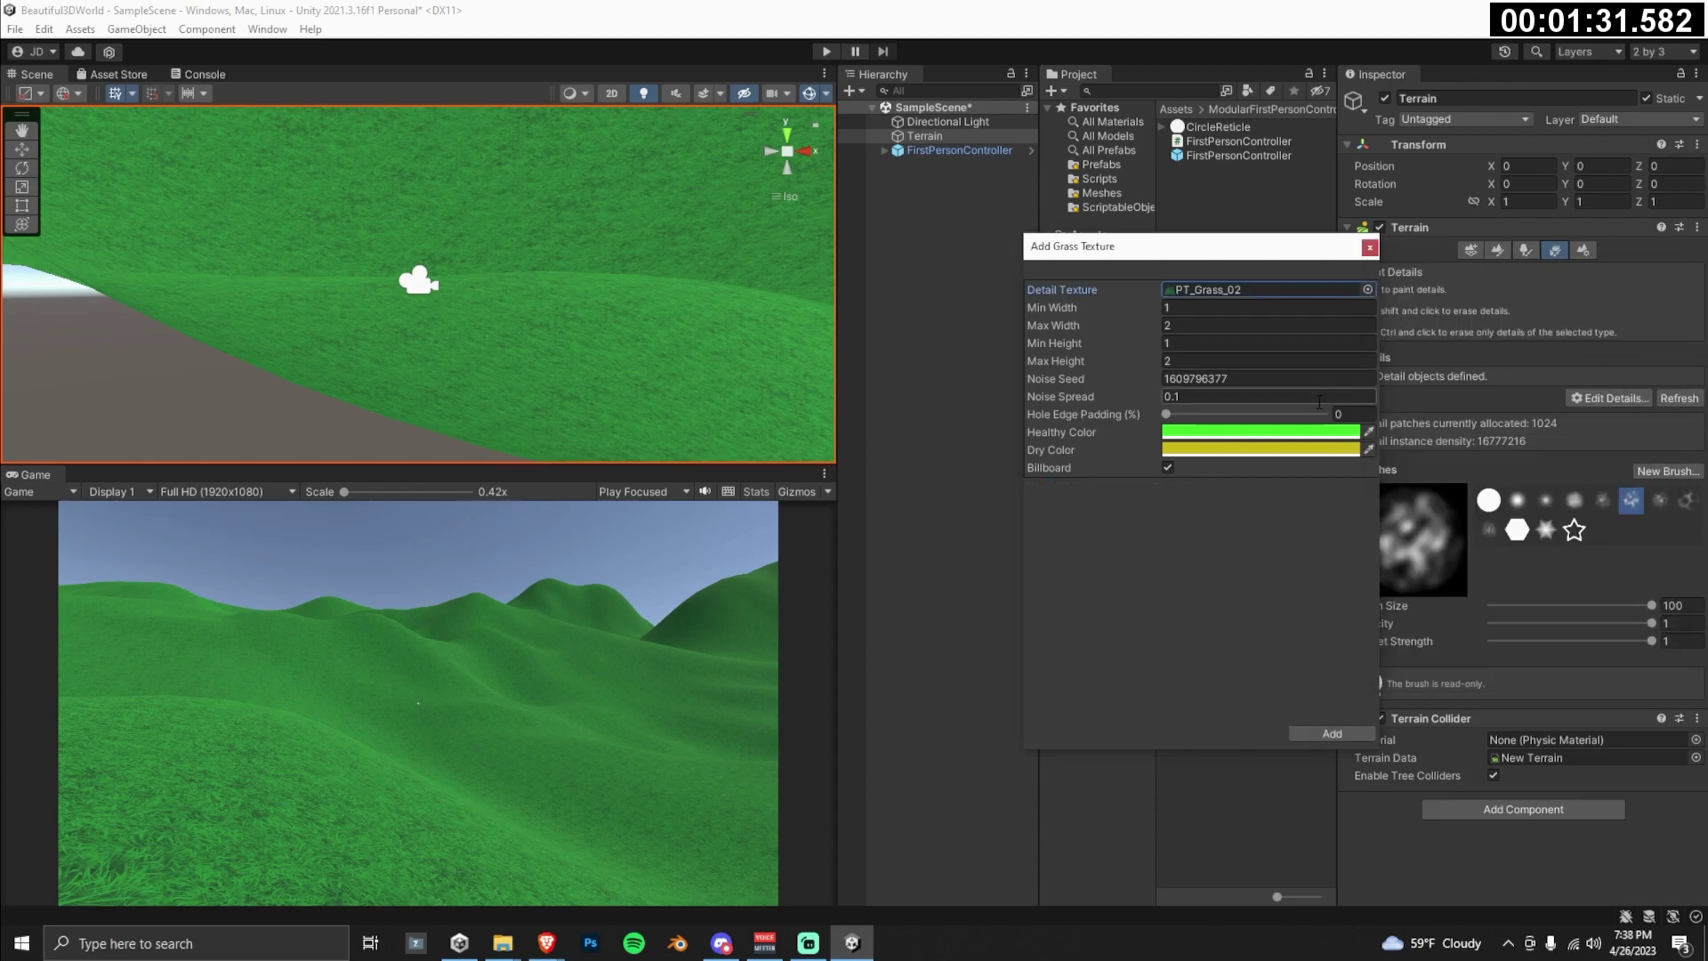
Step: Sample the grass's healthy and dry colors from the green ground in the game view and add the detail
left_click(1370, 431)
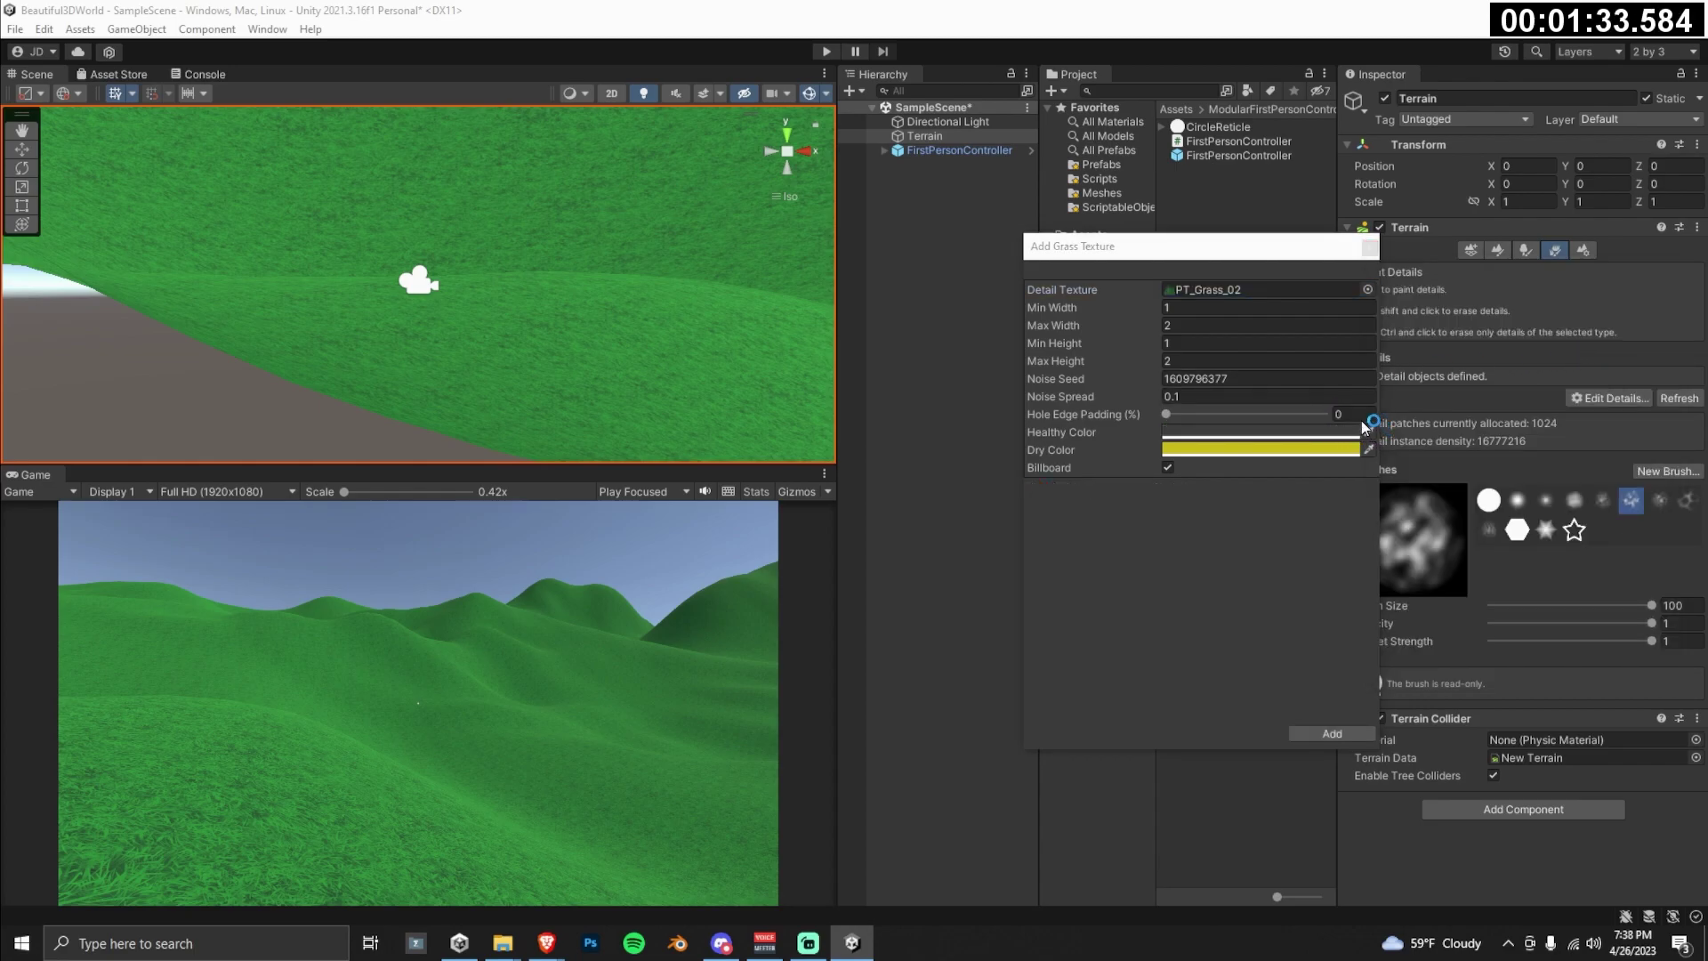
left_click(380, 825)
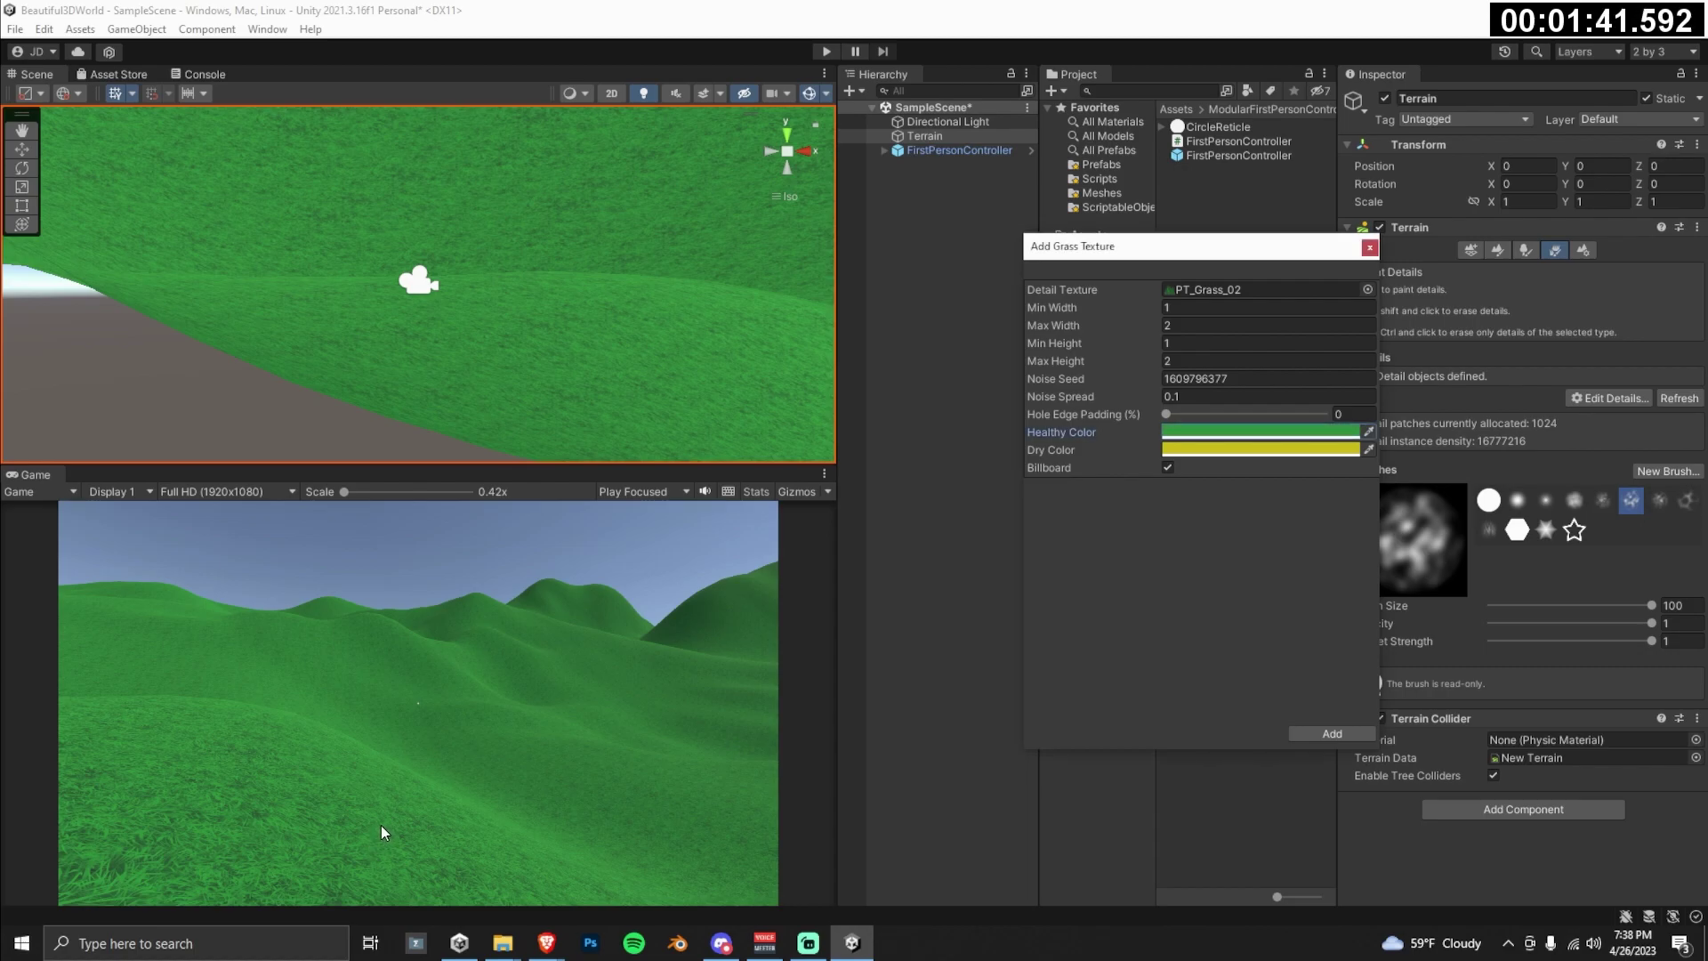
left_click(1368, 449)
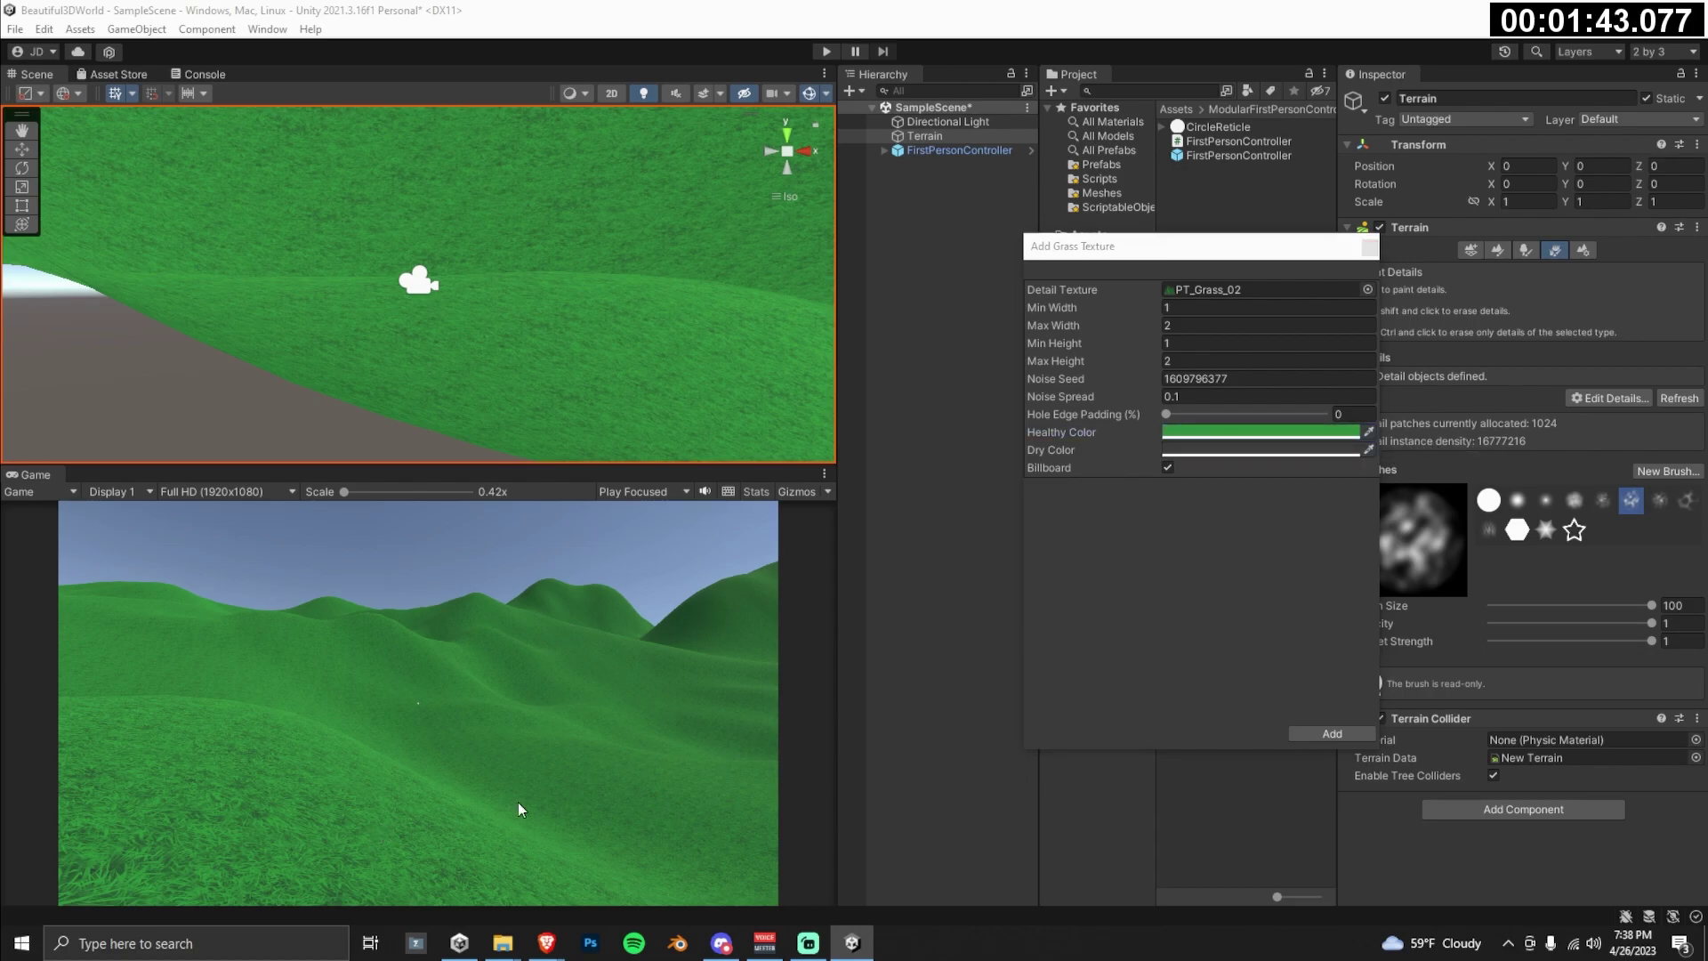
left_click(345, 860)
left_click(1343, 734)
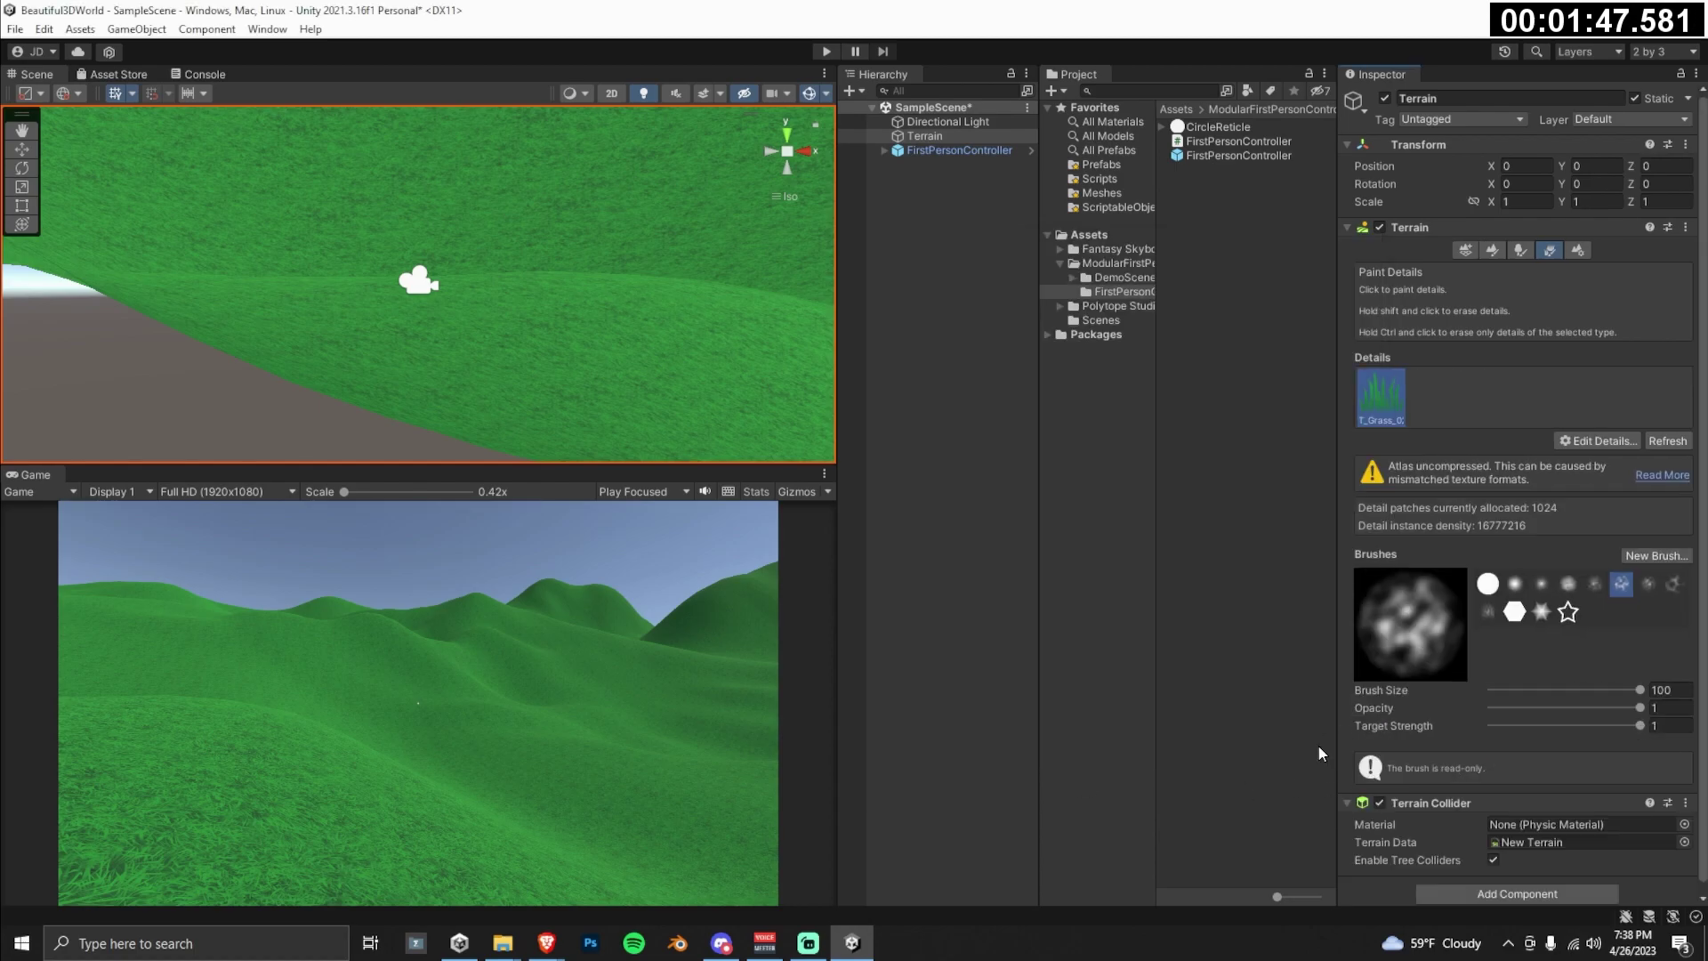
Step: Paint grass over the hills with the solid round brush at size 100
left_click(1657, 691)
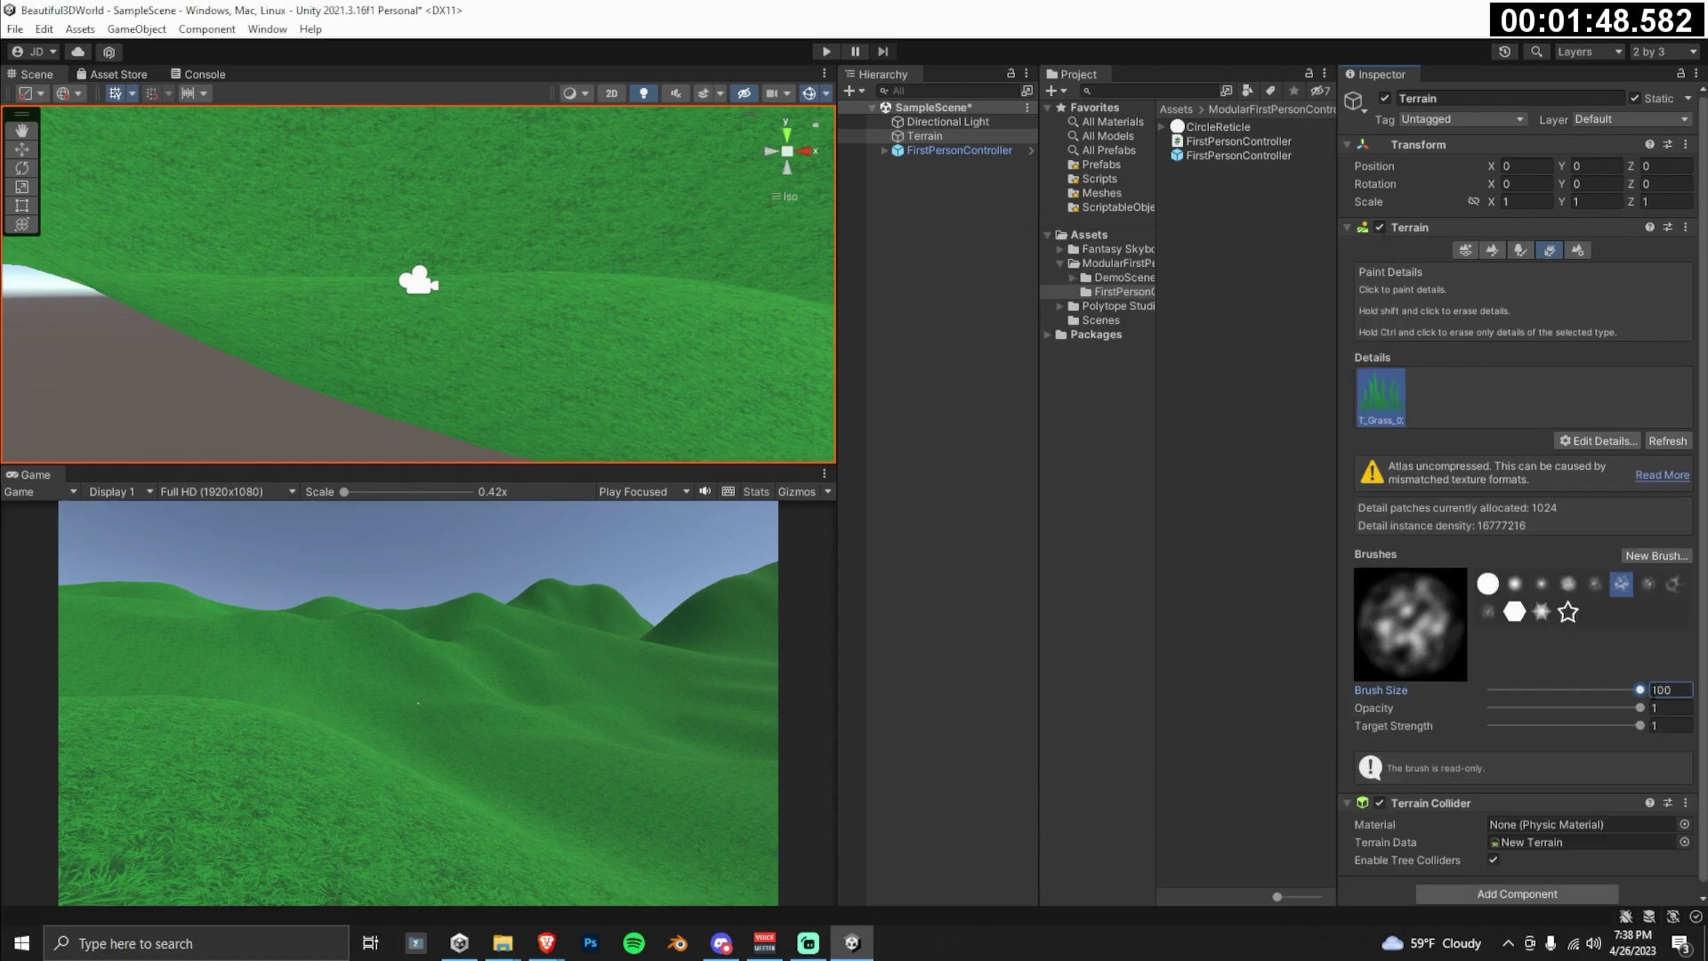
left_click(1488, 584)
scroll(564, 326, "down", 2)
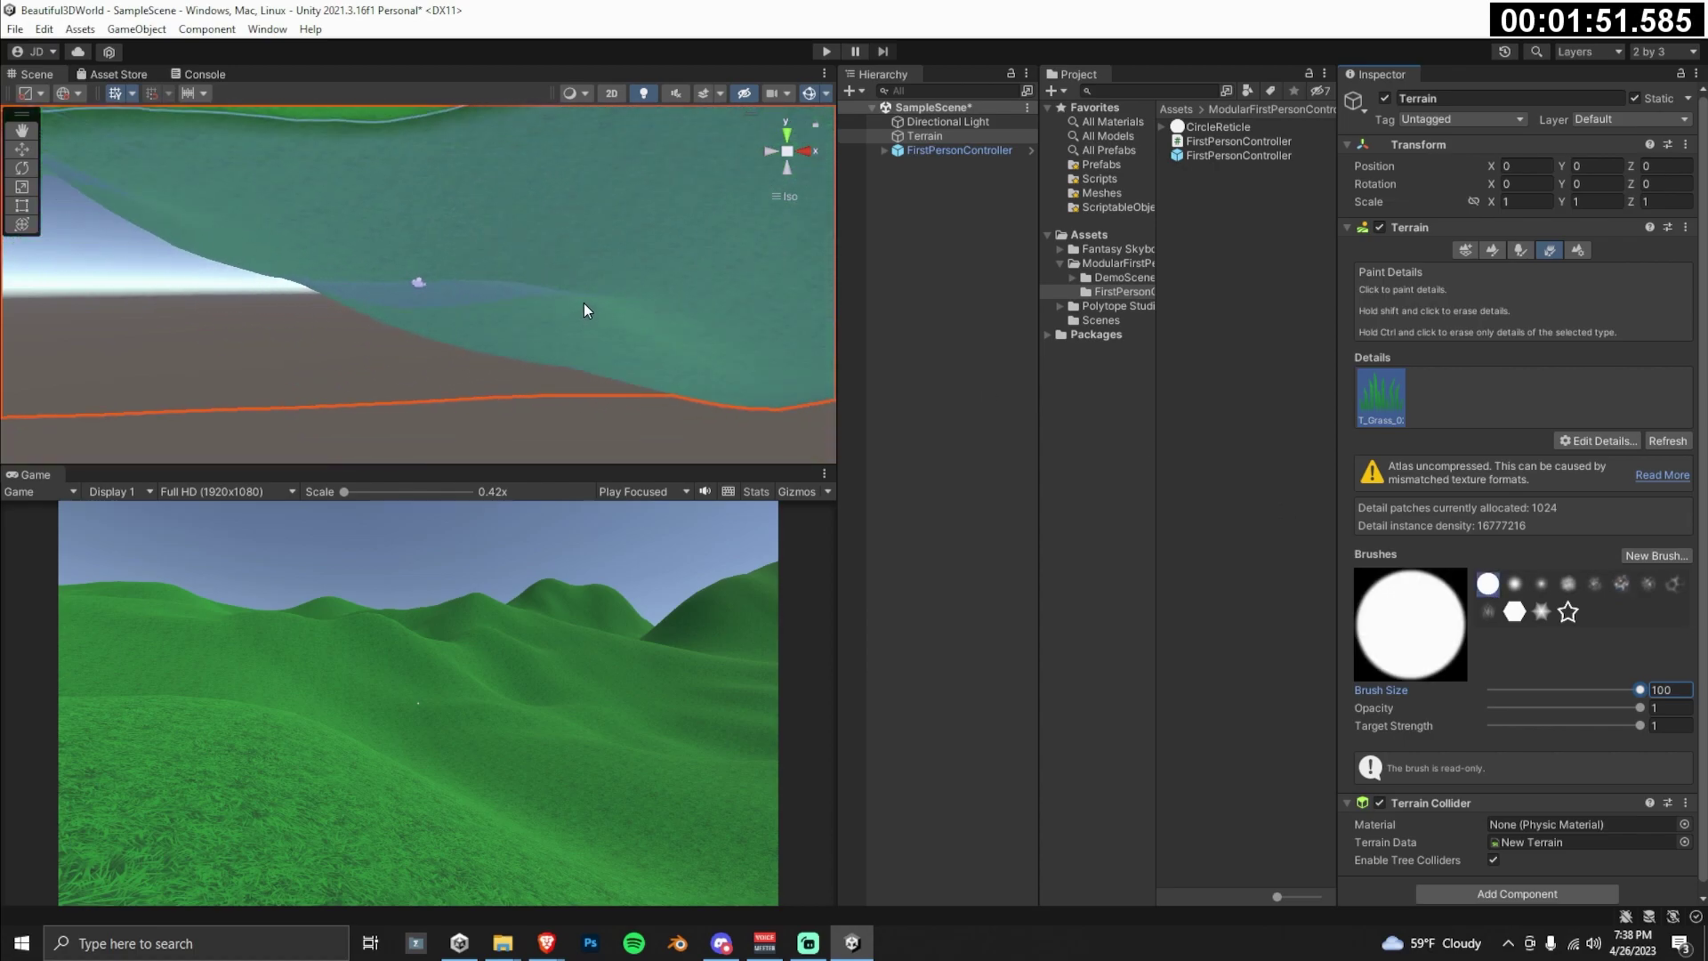
scroll(584, 305, "down", 5)
mouse_move(582, 297)
right_mouse_down()
mouse_move(572, 237)
mouse_move(639, 404)
right_mouse_up()
scroll(627, 372, "down", 5)
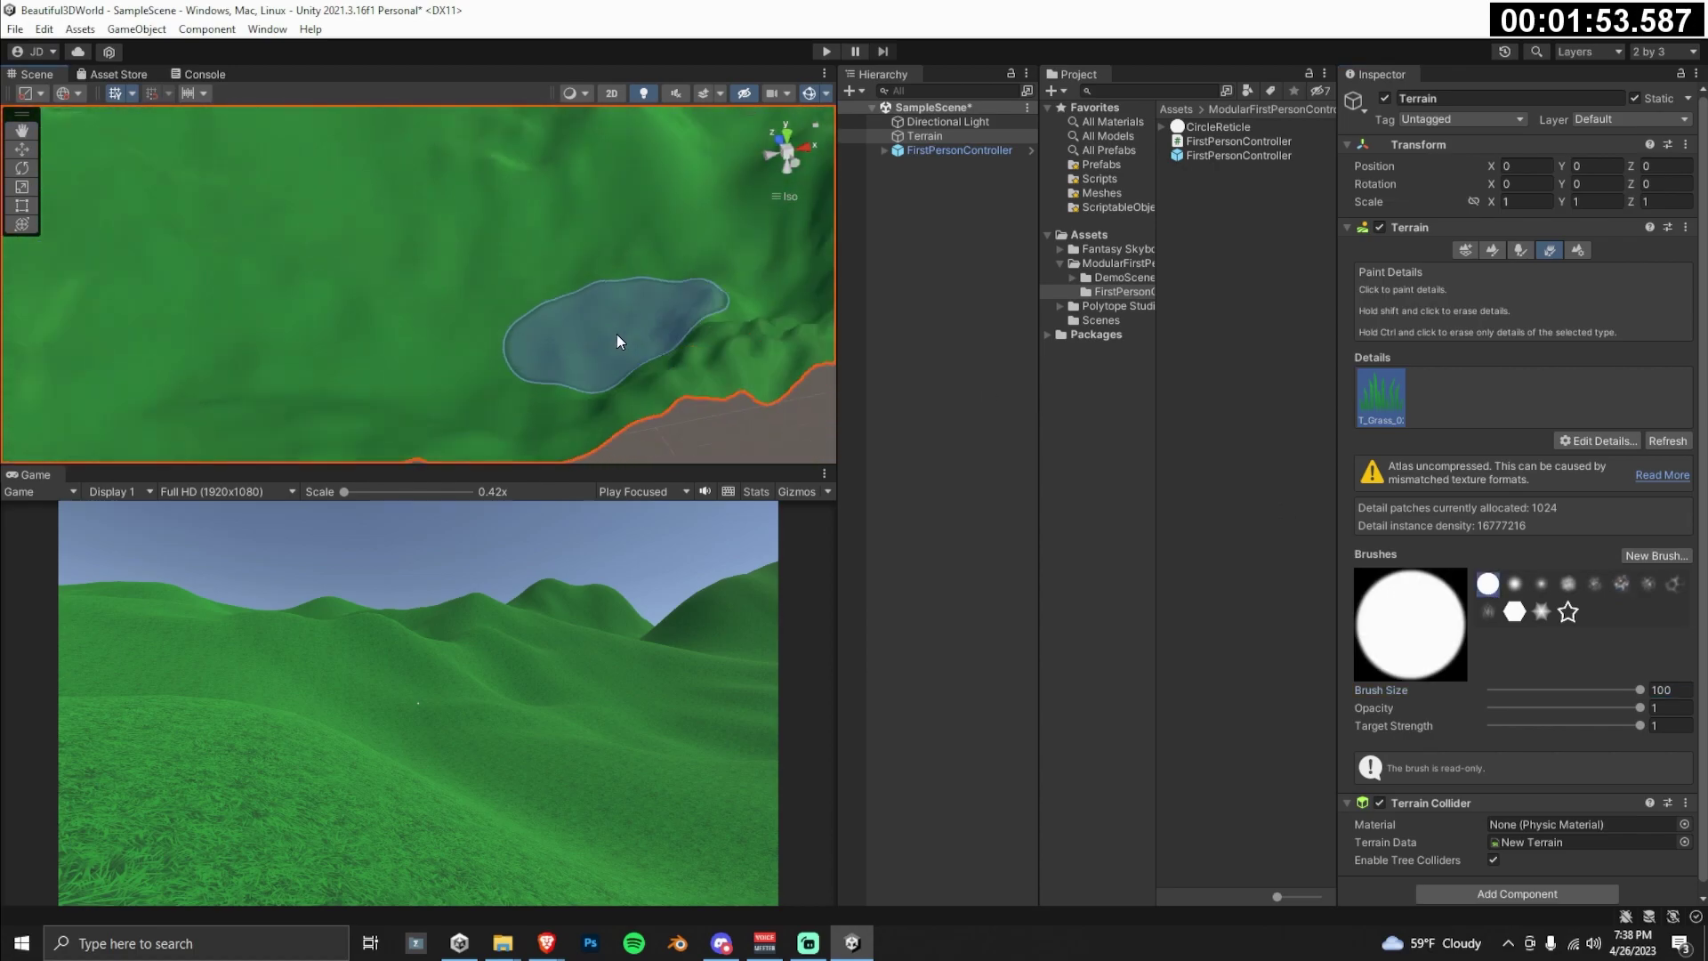
scroll(617, 334, "down", 5)
left_click_drag(465, 272, 503, 275)
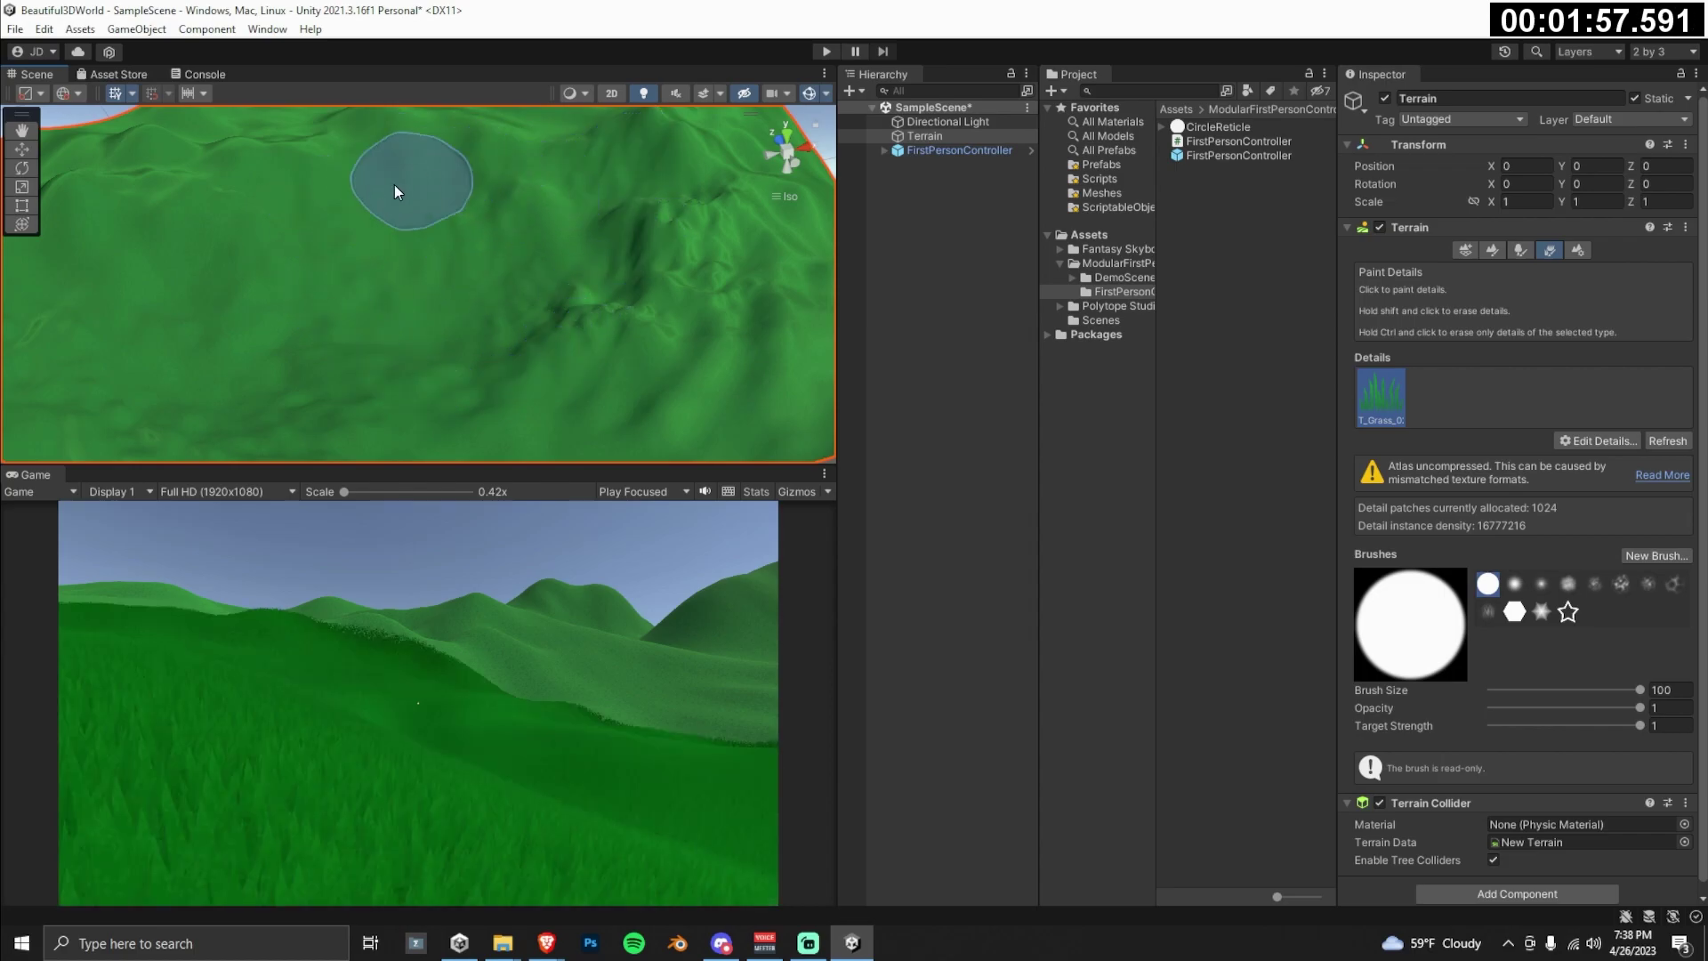
Step: Set the terrain's Detail Distance to 250 and resume painting grass details on the terrain
left_click(1578, 249)
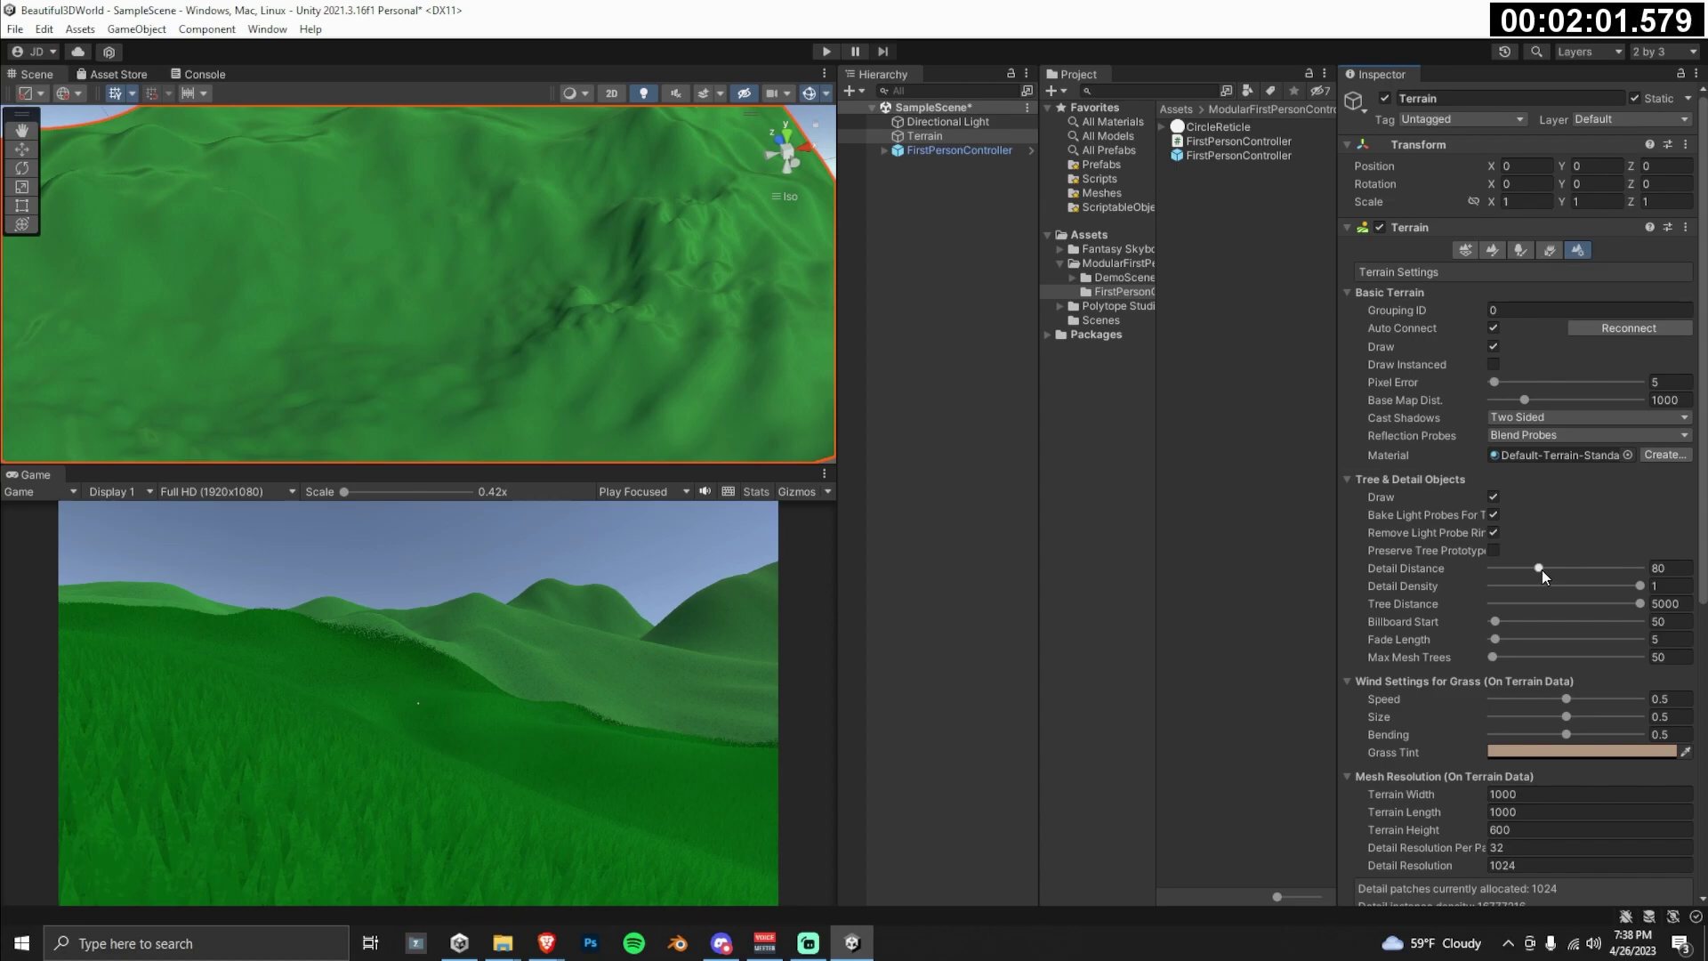
left_click_drag(1541, 569, 1702, 570)
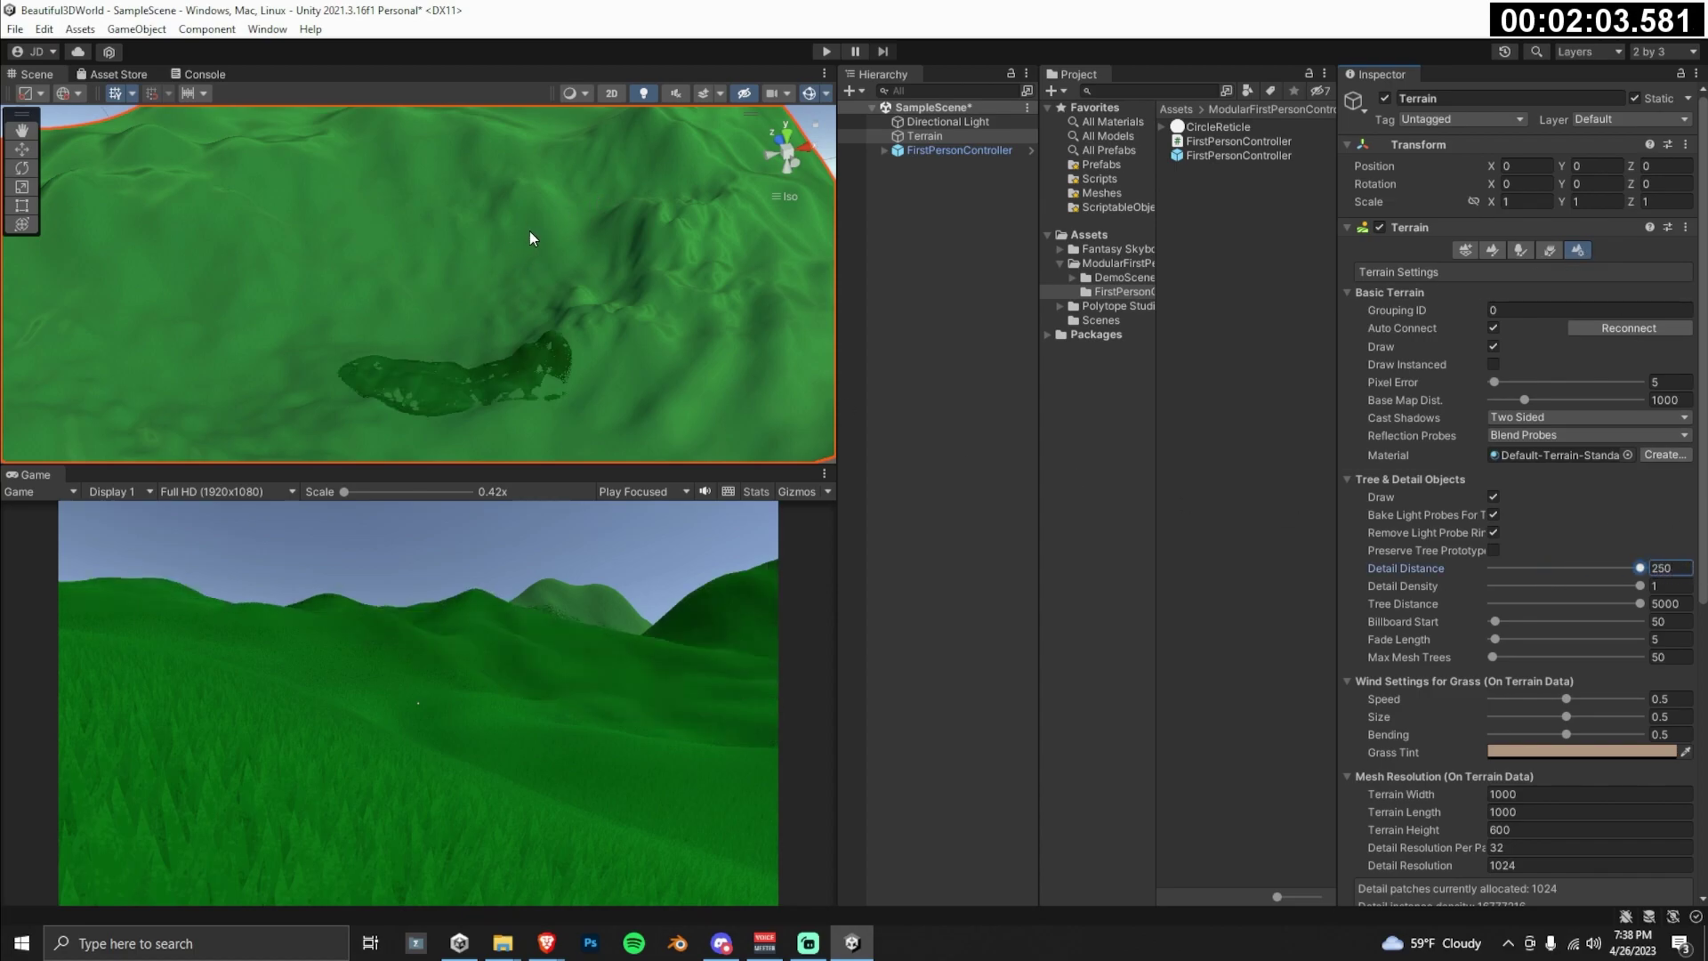
left_click(937, 139)
left_click(554, 260)
left_click(1550, 251)
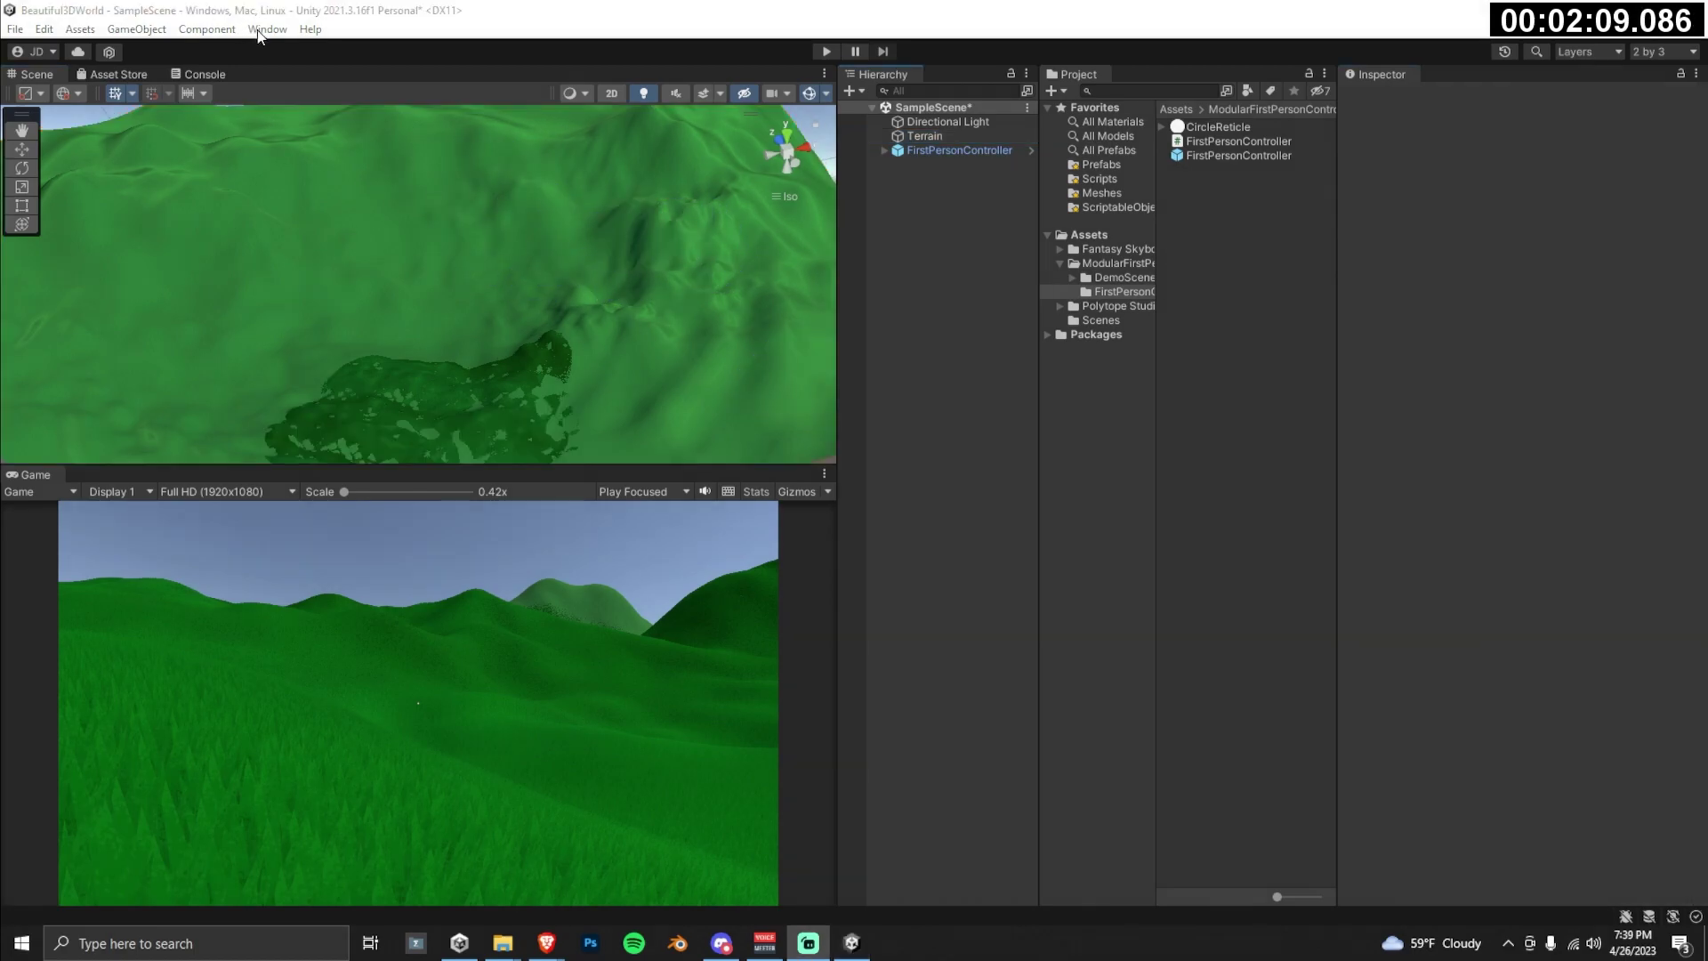
Step: Open the Lighting window and dock it beside the Inspector
left_click(259, 32)
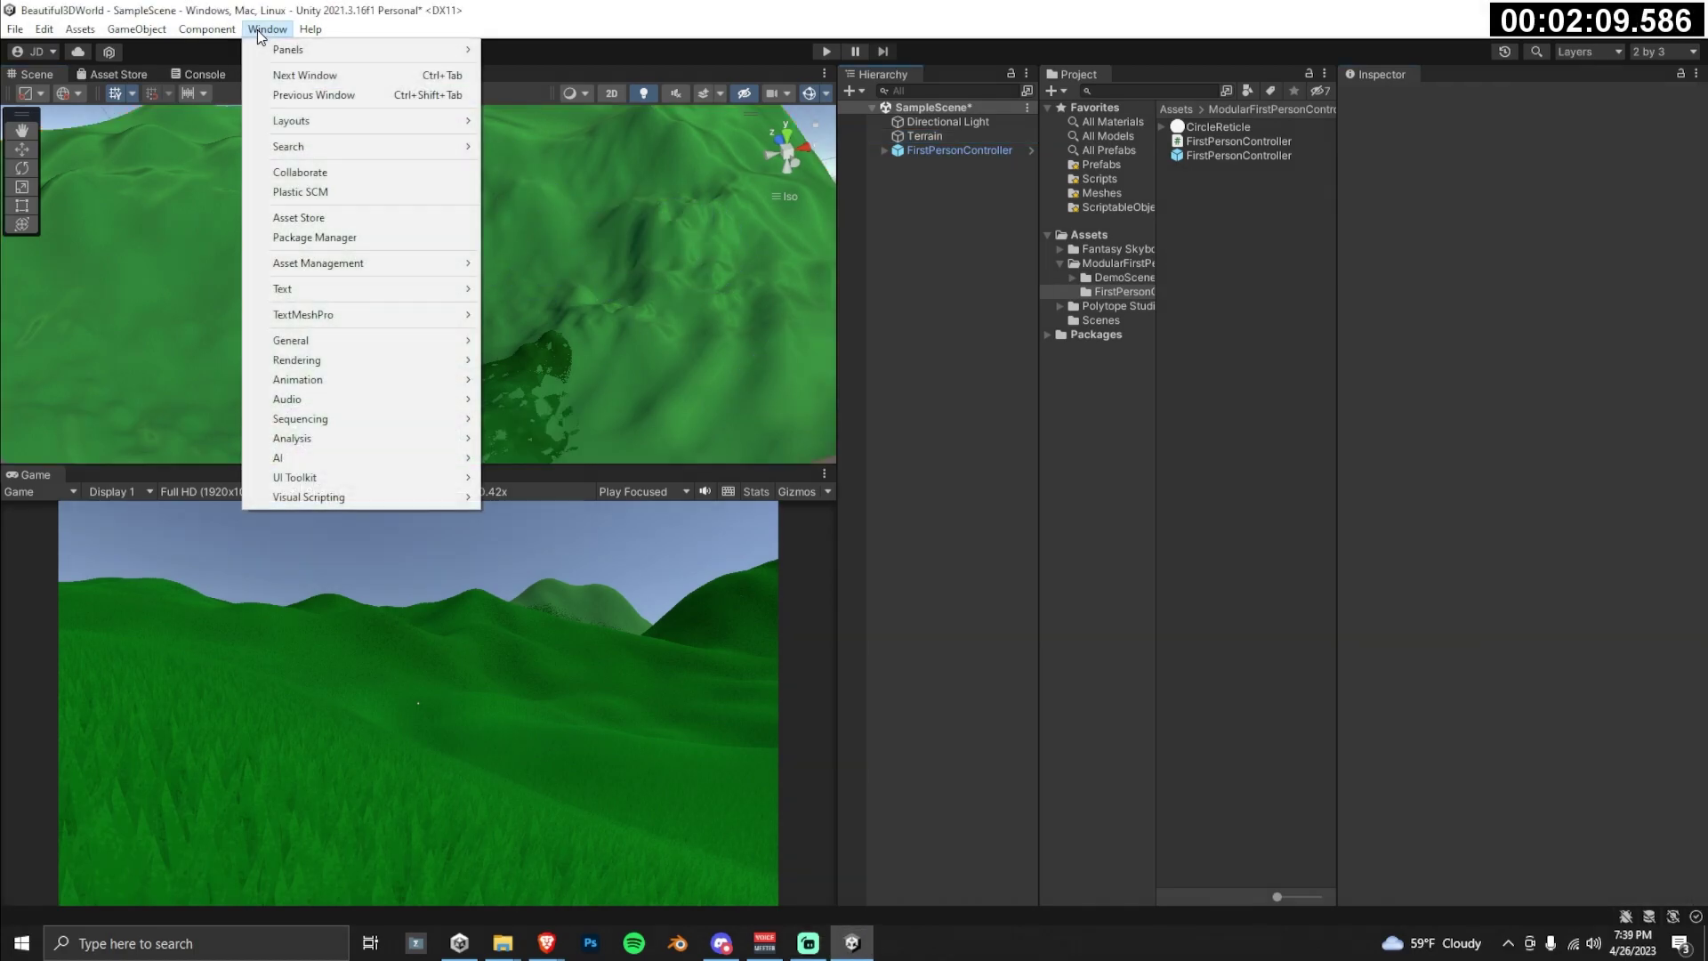
mouse_move(357, 362)
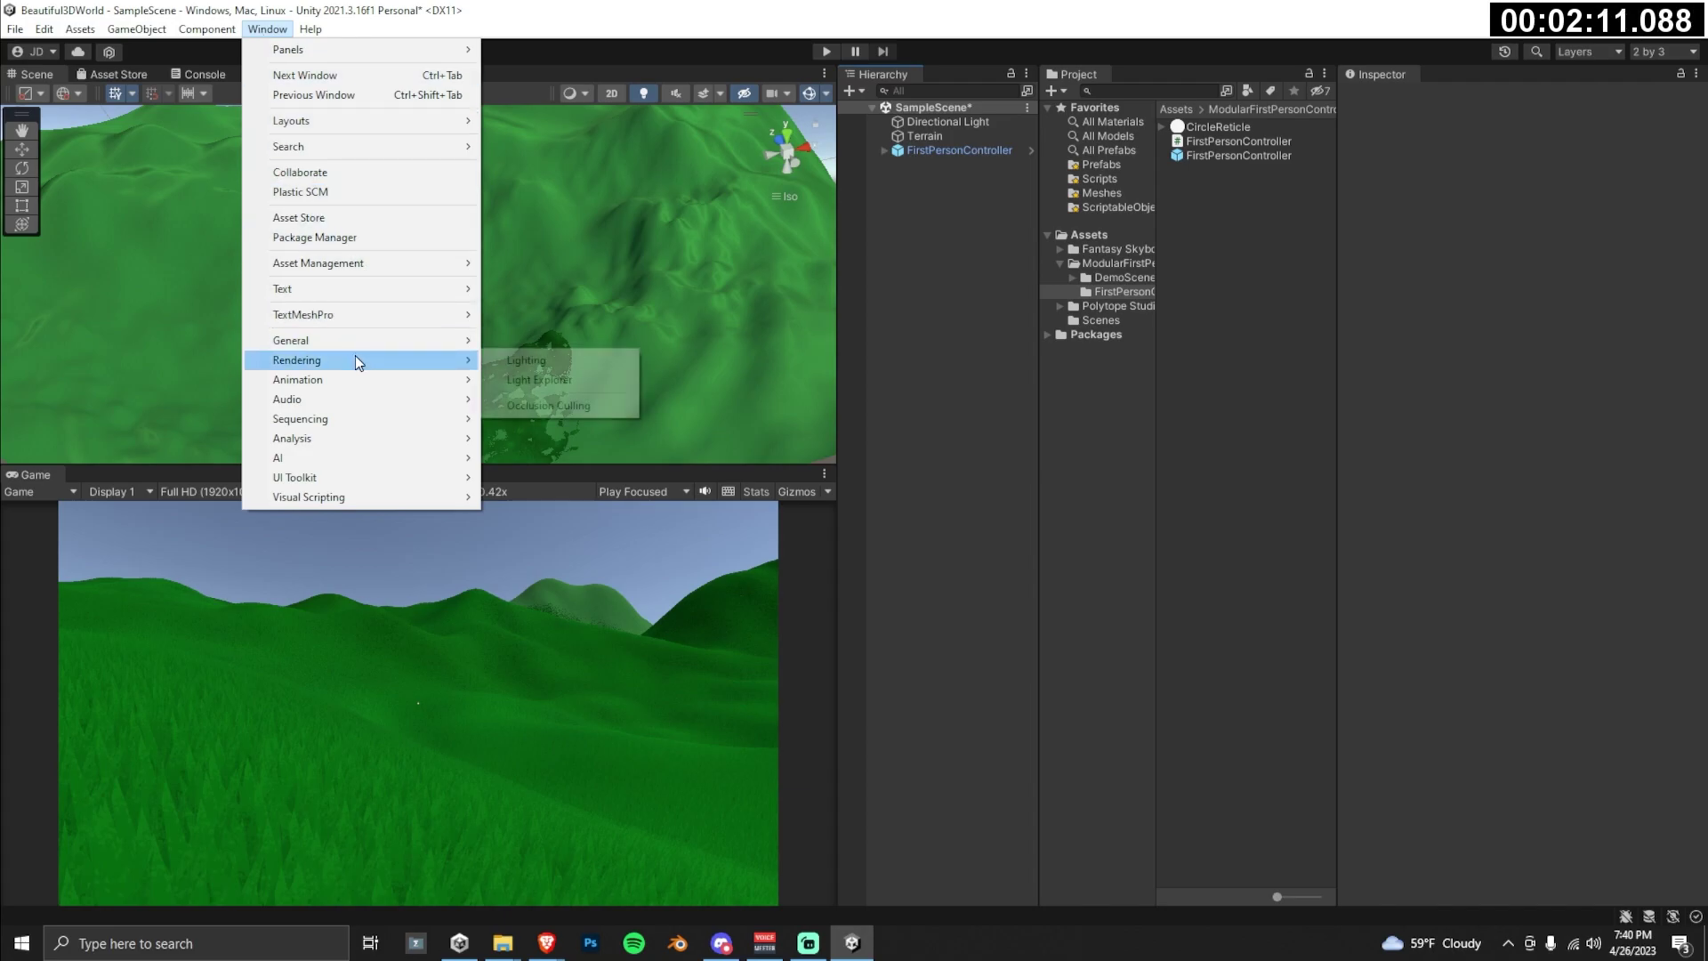
left_click(533, 360)
left_click_drag(708, 379, 1442, 78)
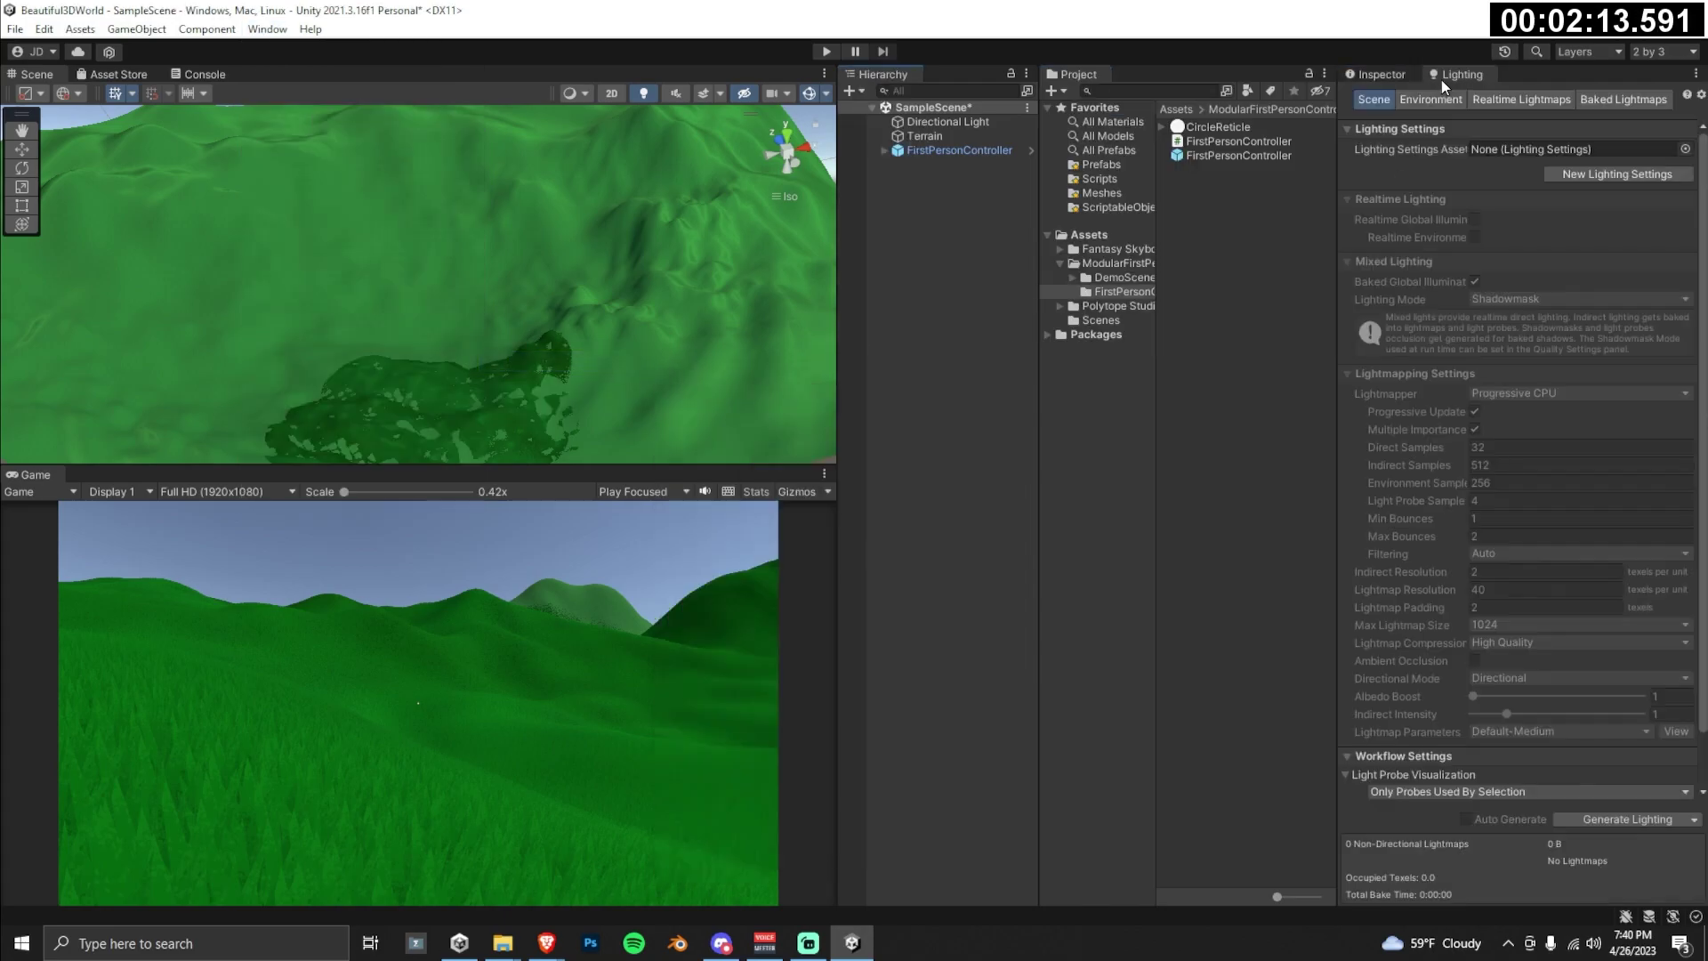
Step: Set the environment's skybox material to PT_Skybox_mat
left_click(1443, 103)
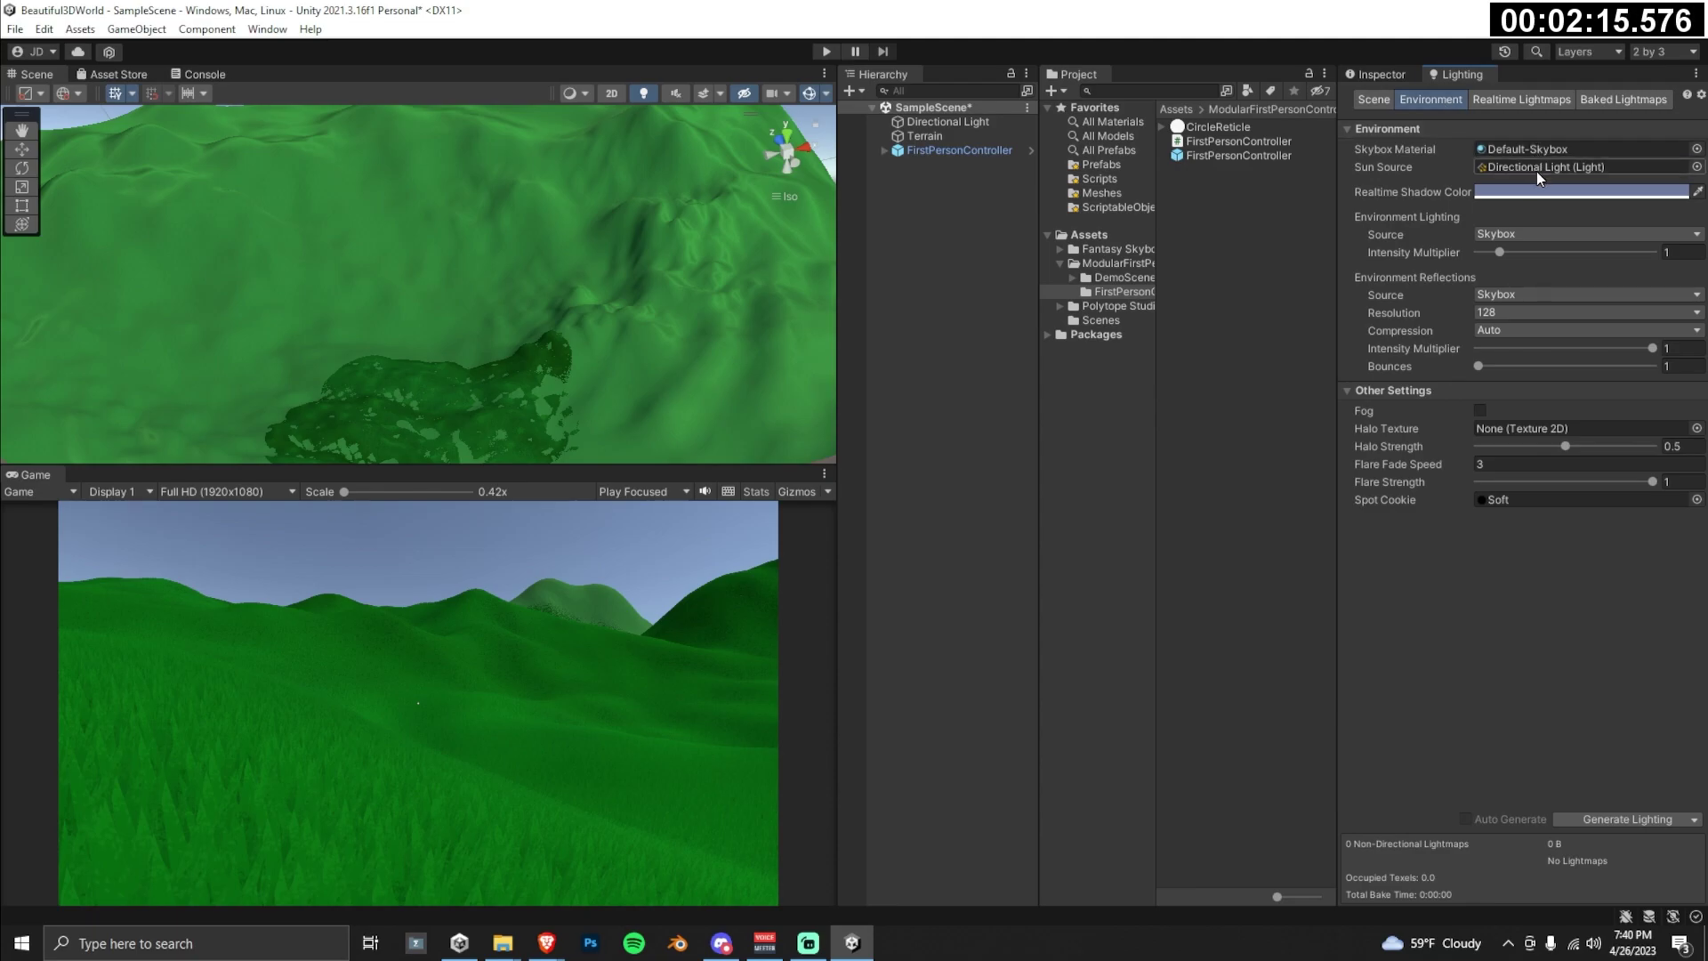
left_click(1697, 149)
type("Sky")
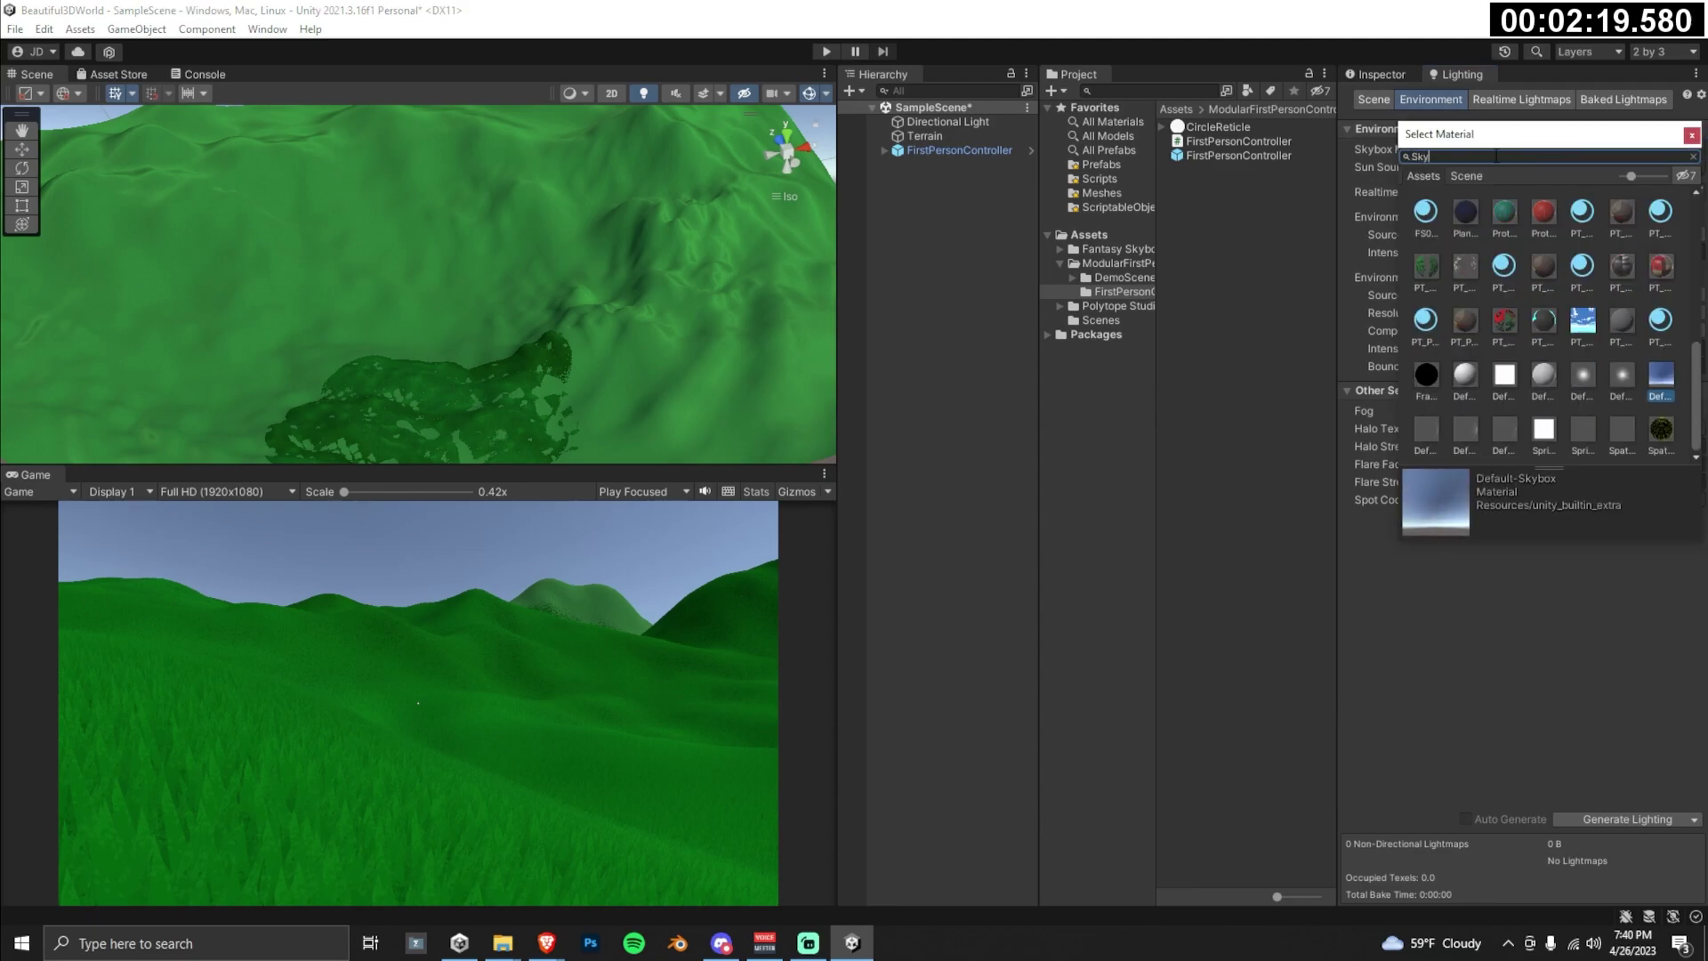
double_click(1468, 218)
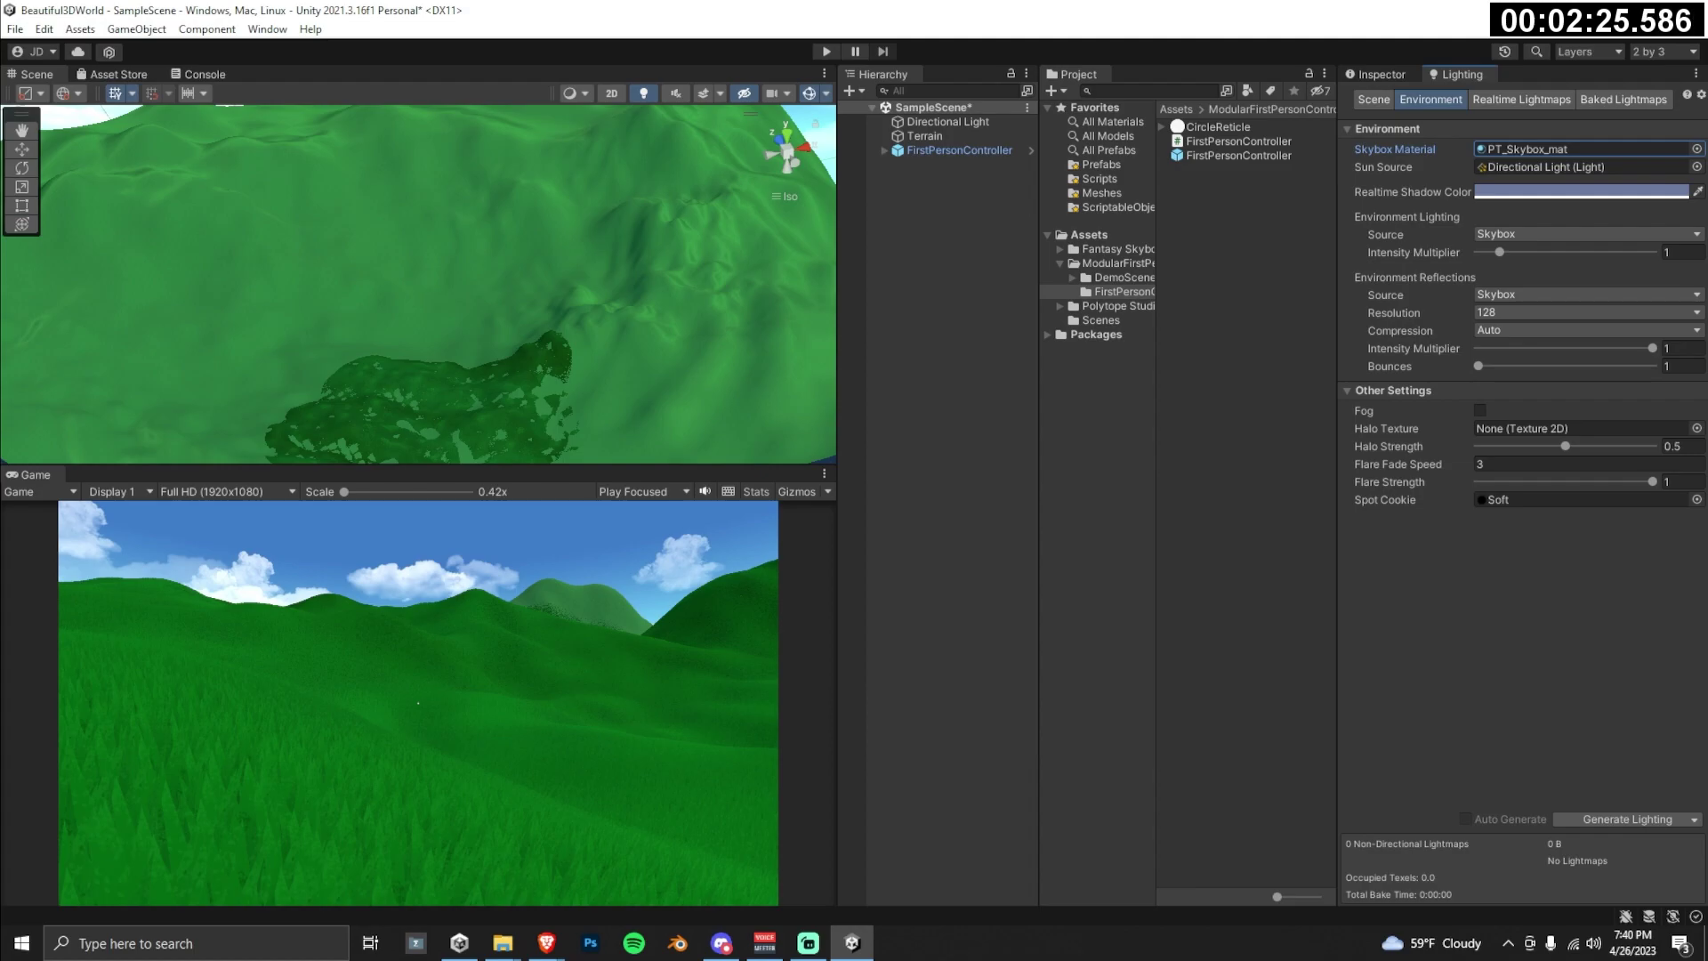
left_click(808, 942)
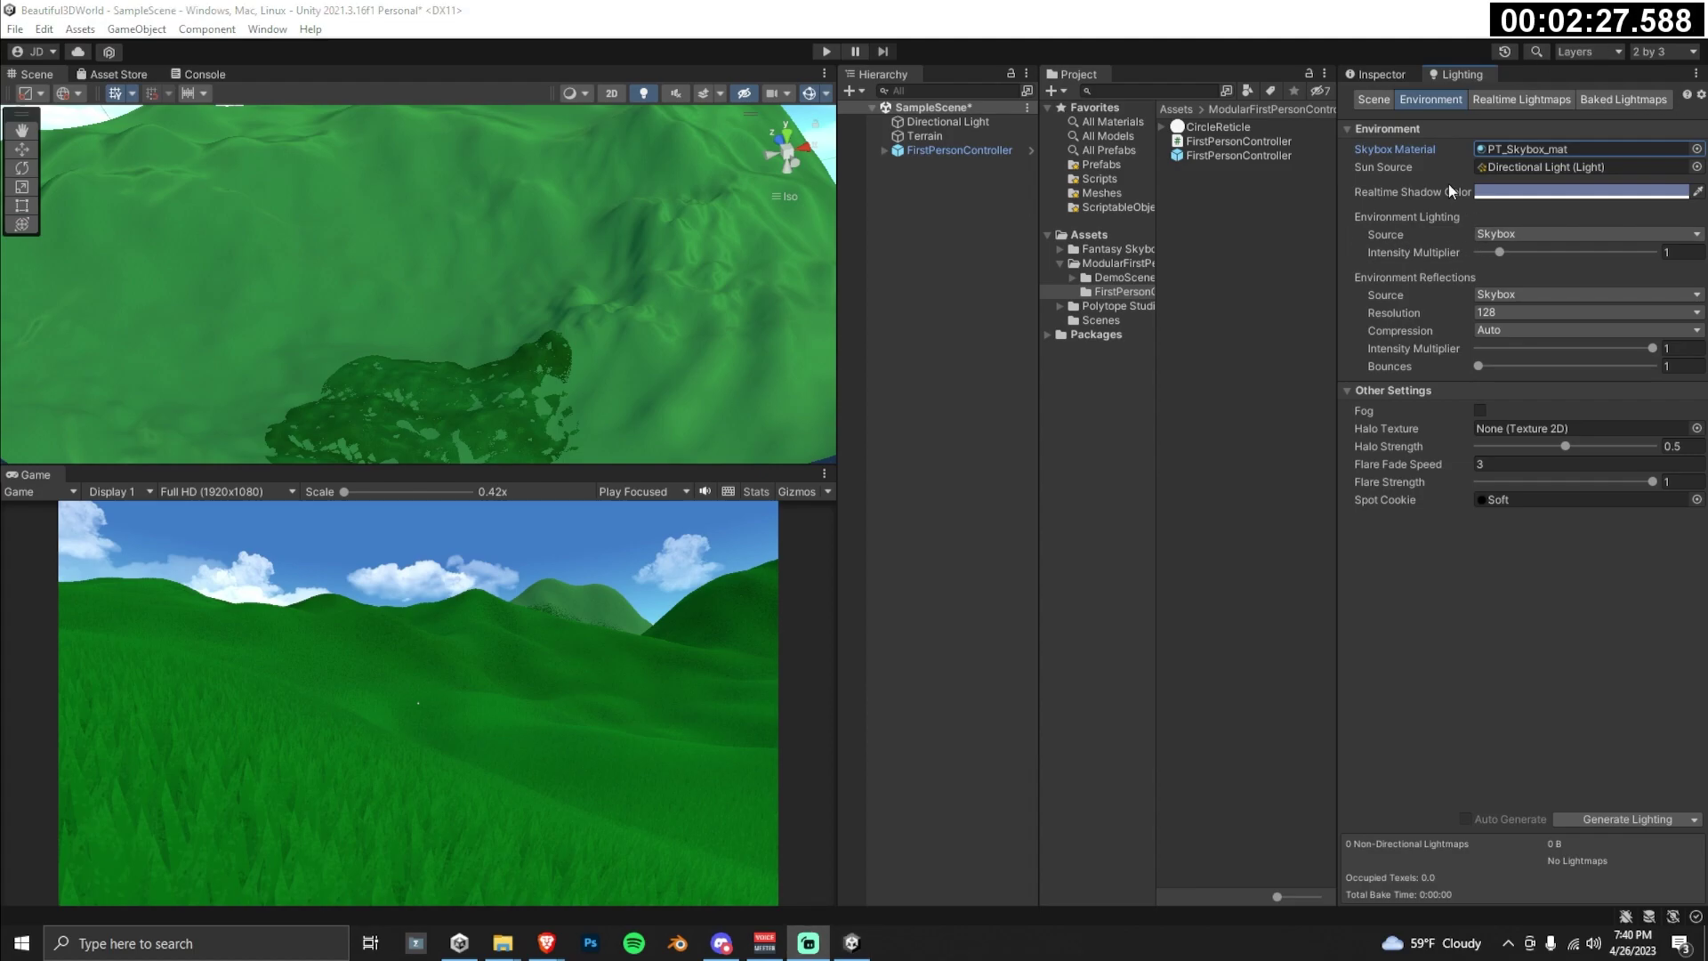
Step: Enable fog and sample its color from the light blue sky just above the distant hills
left_click(1481, 412)
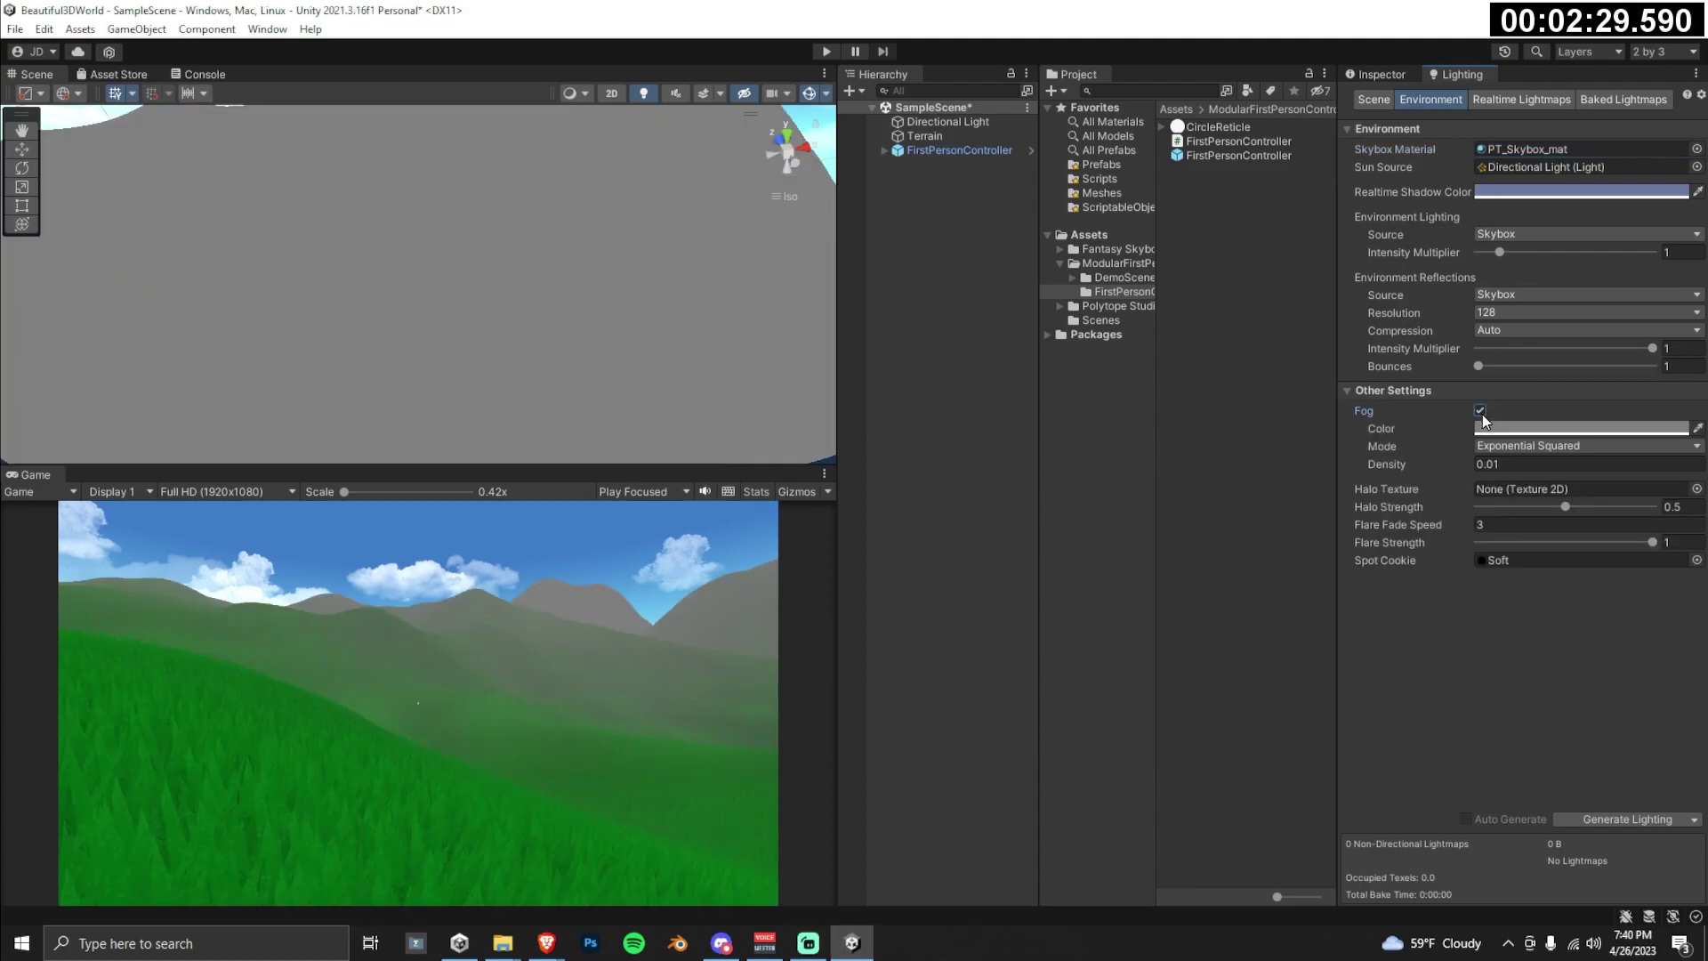
left_click(1700, 429)
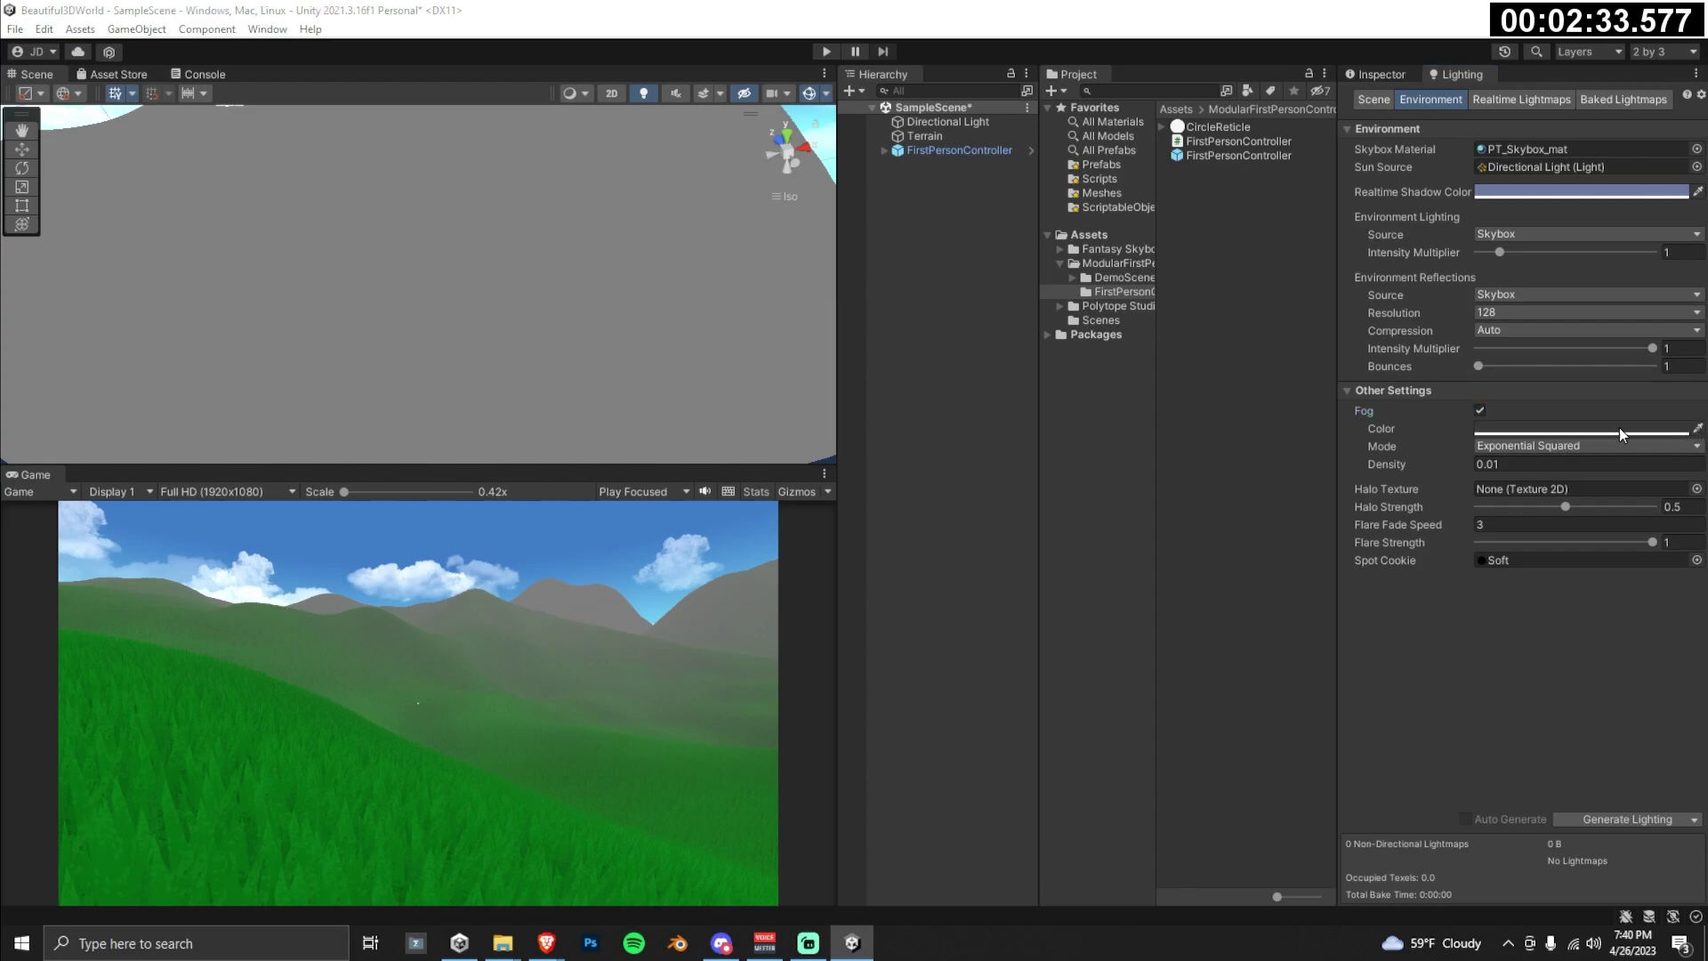
left_click(653, 615)
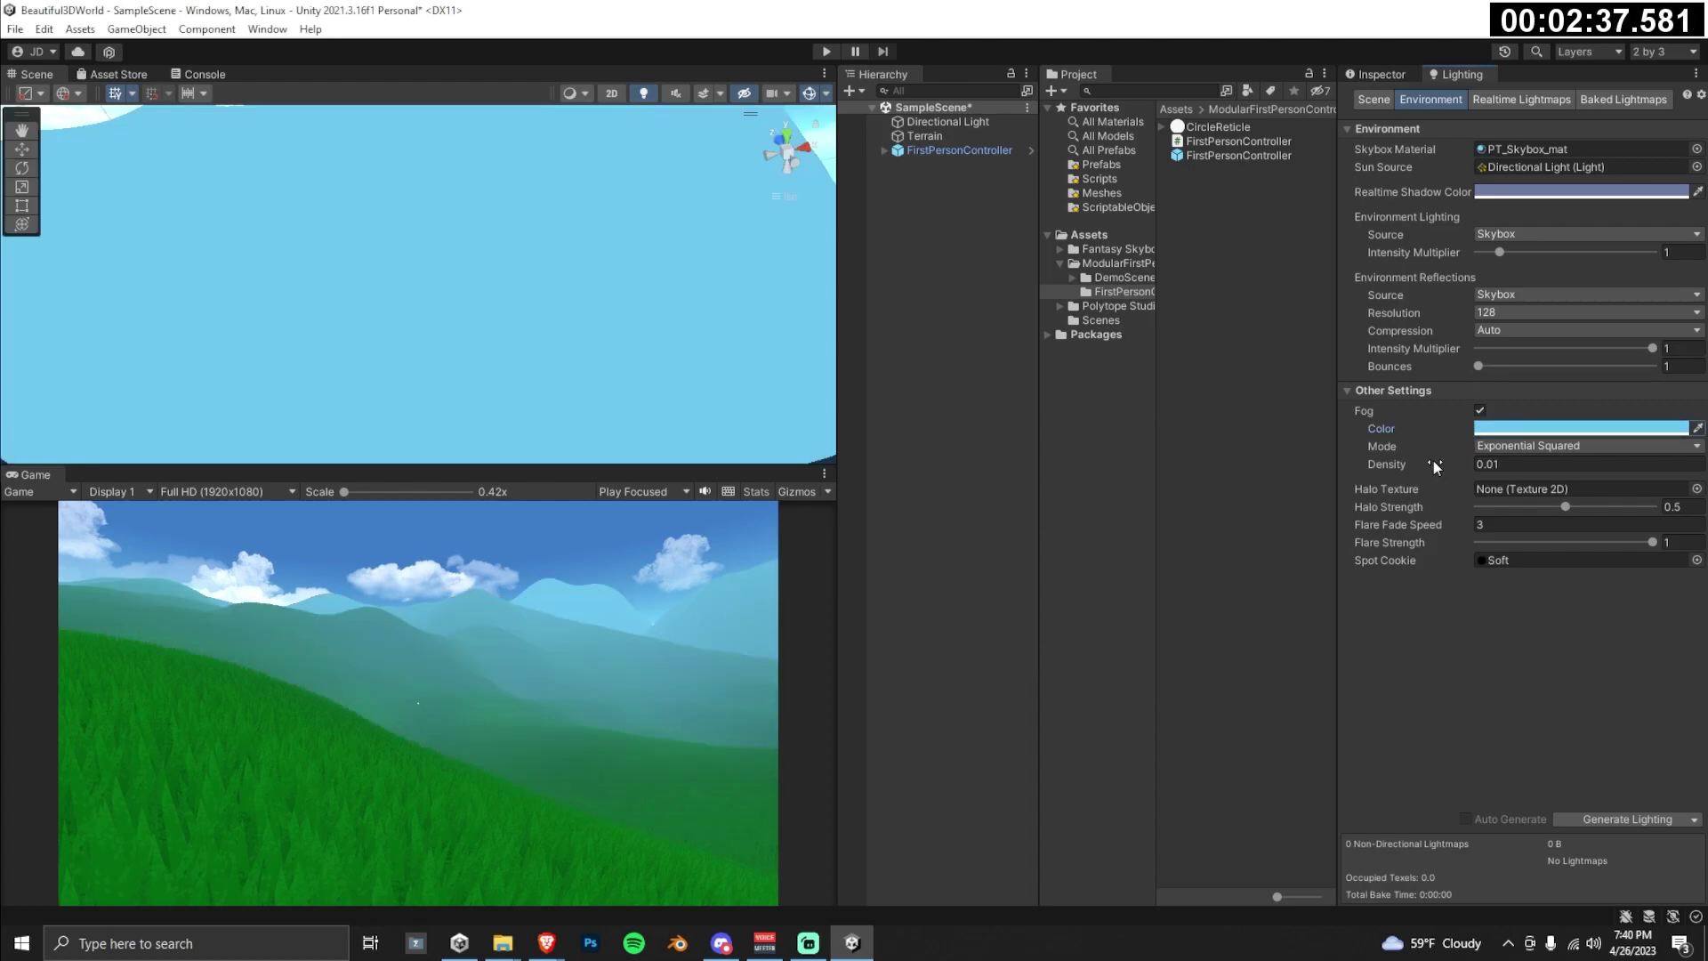
Step: Set the fog density to 0.0045
left_click(1502, 464)
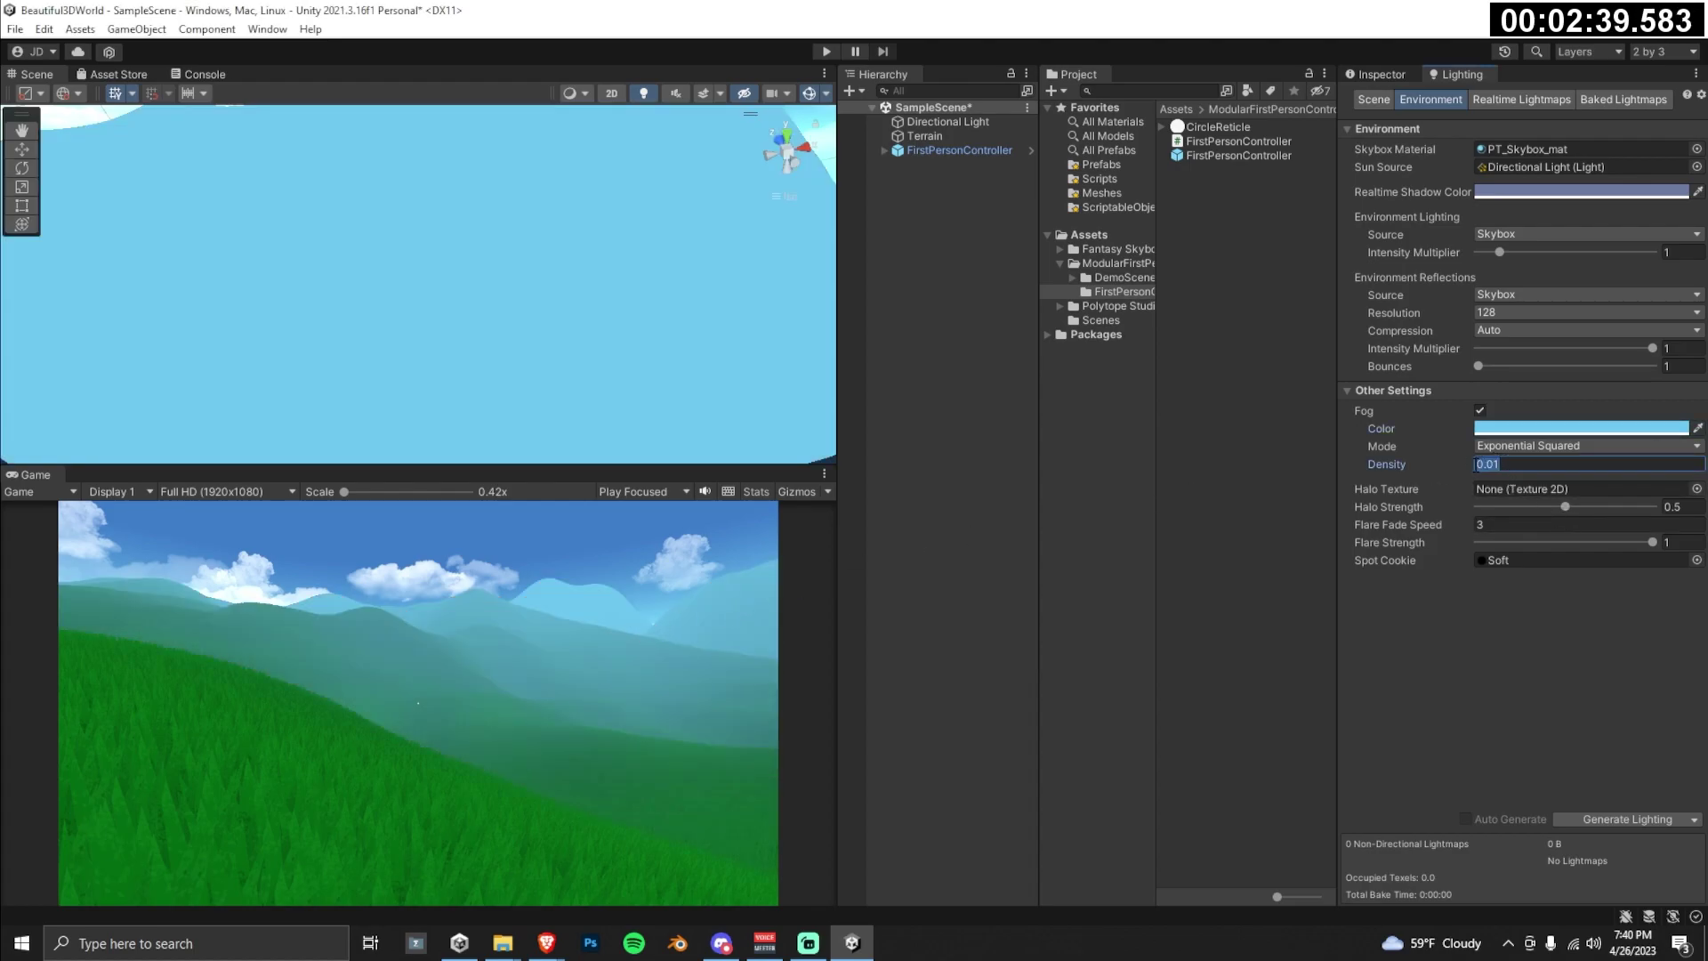
left_click_drag(1471, 465, 1460, 466)
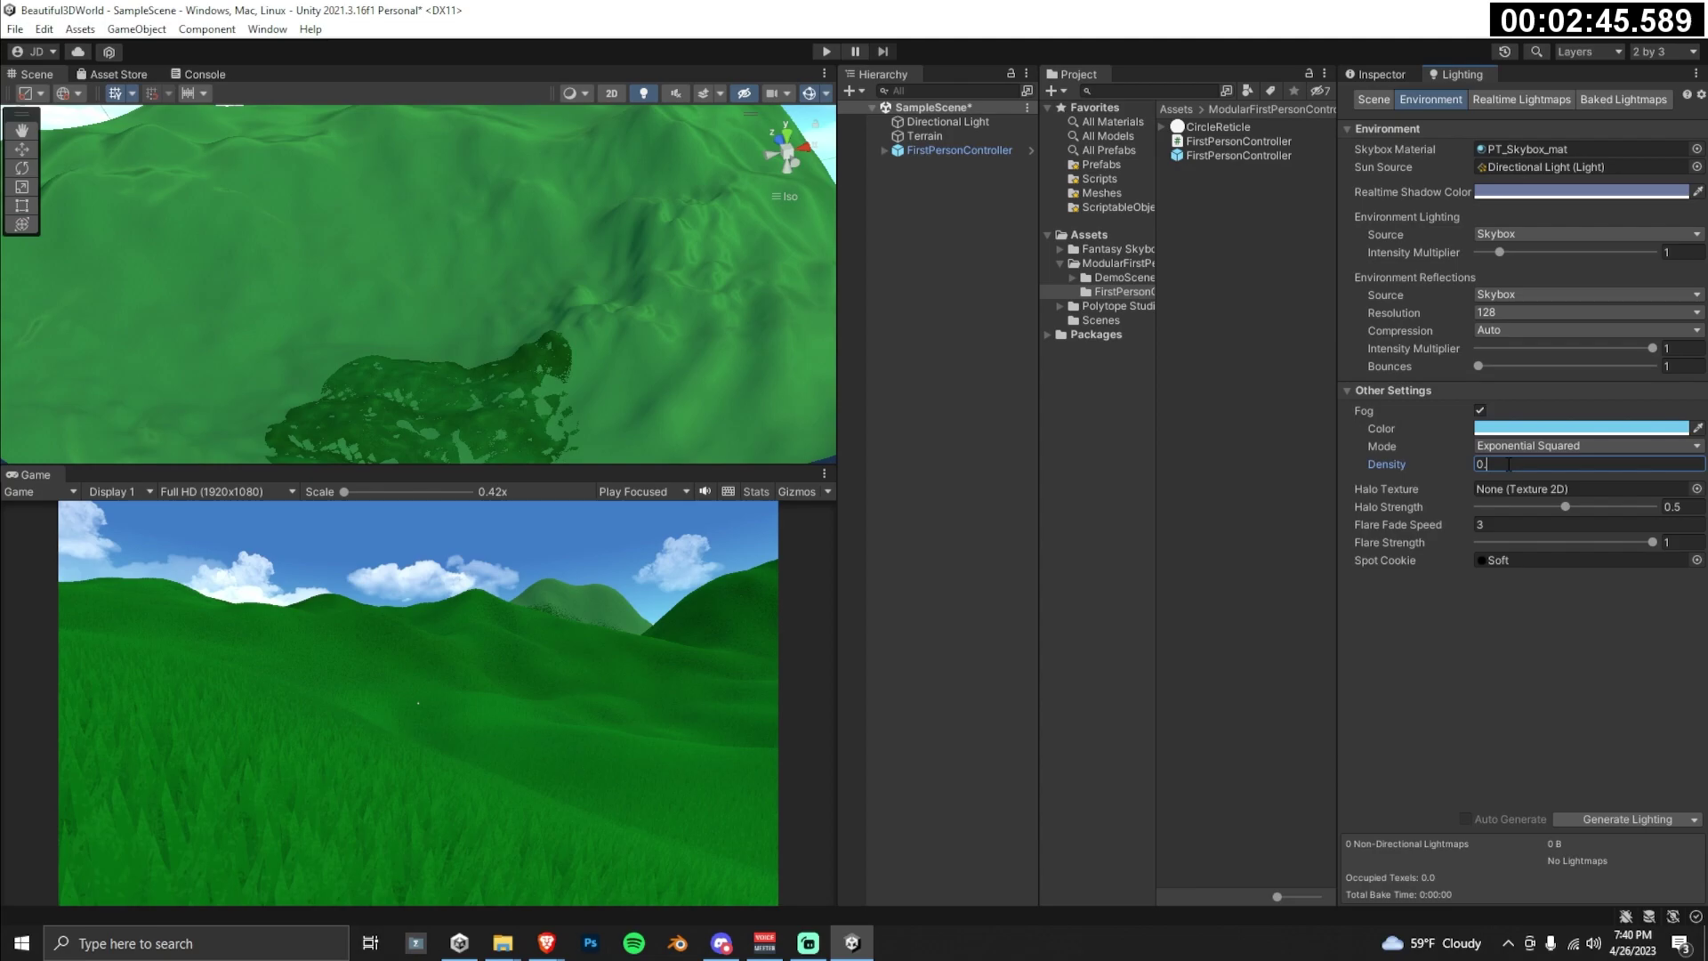
type("03")
type("3")
key("BackSpace")
type("4")
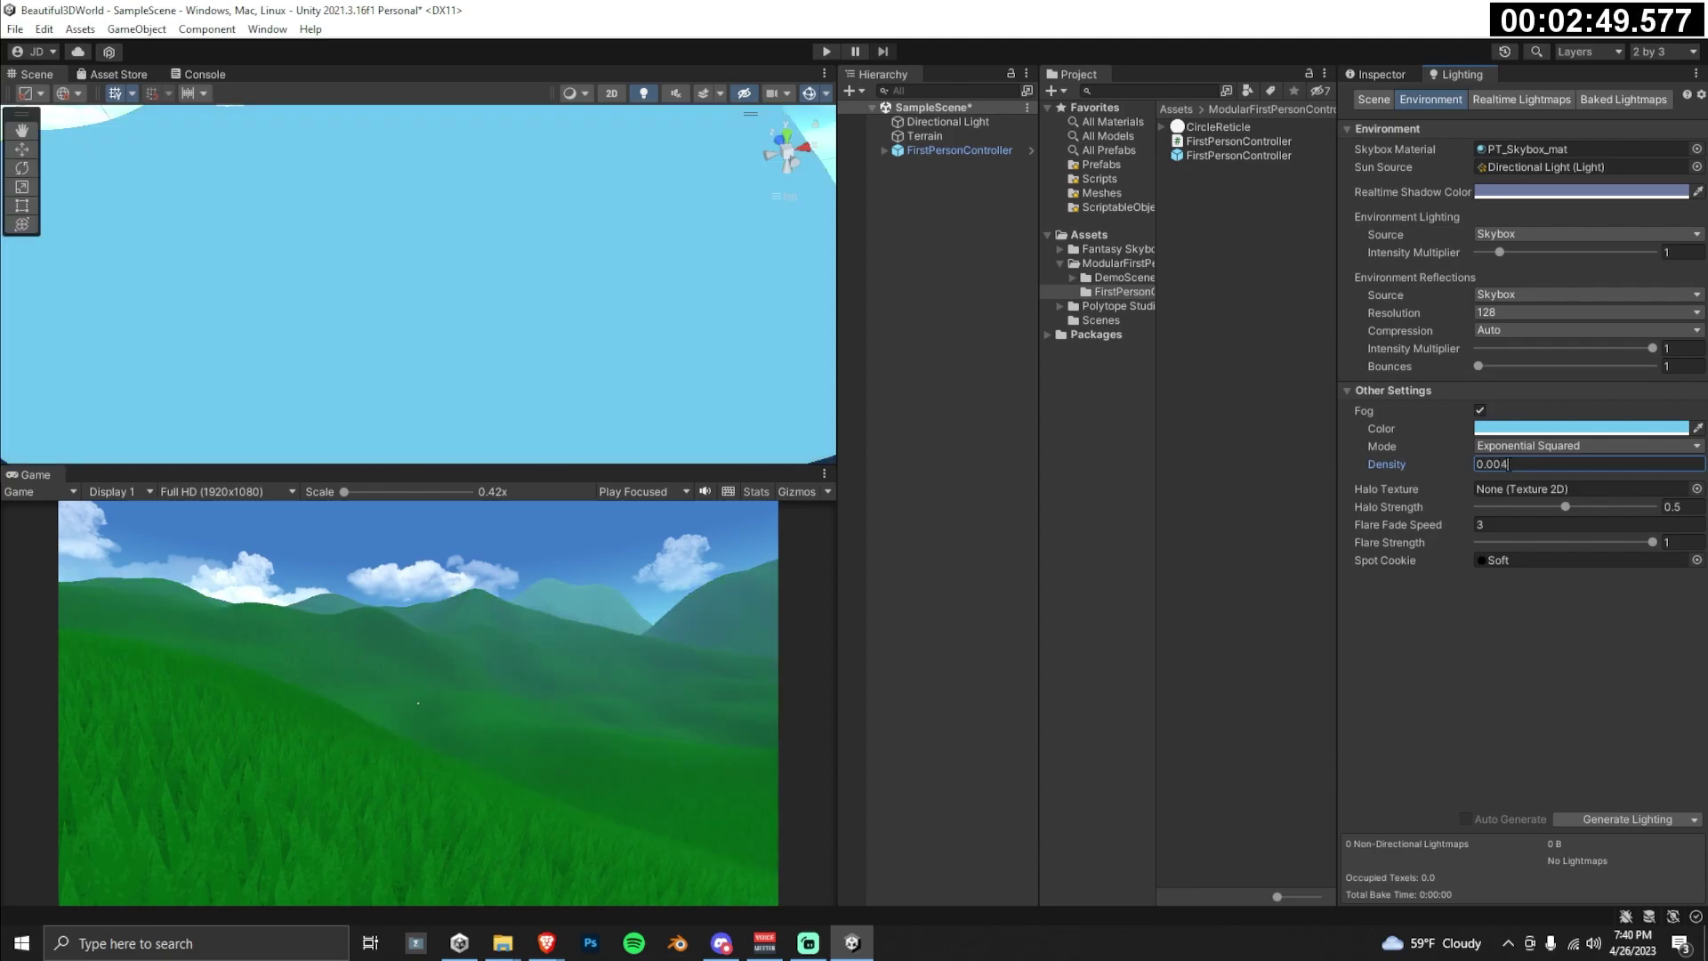
key("BackSpace")
type("5")
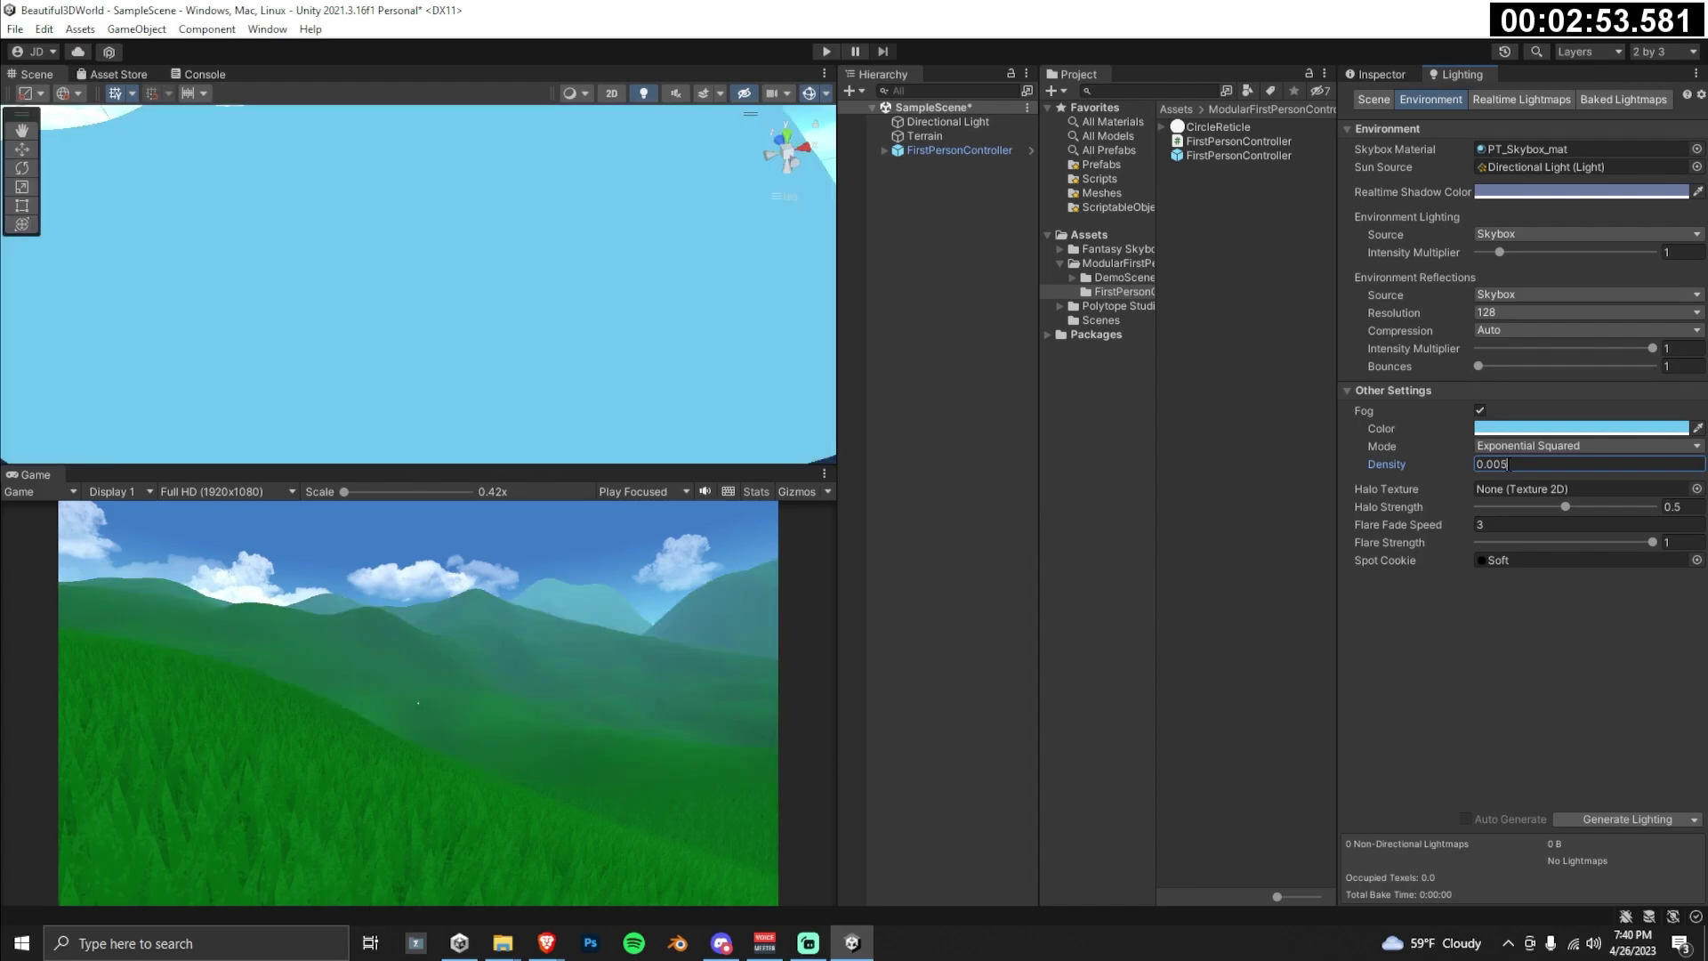
key("BackSpace")
type("45")
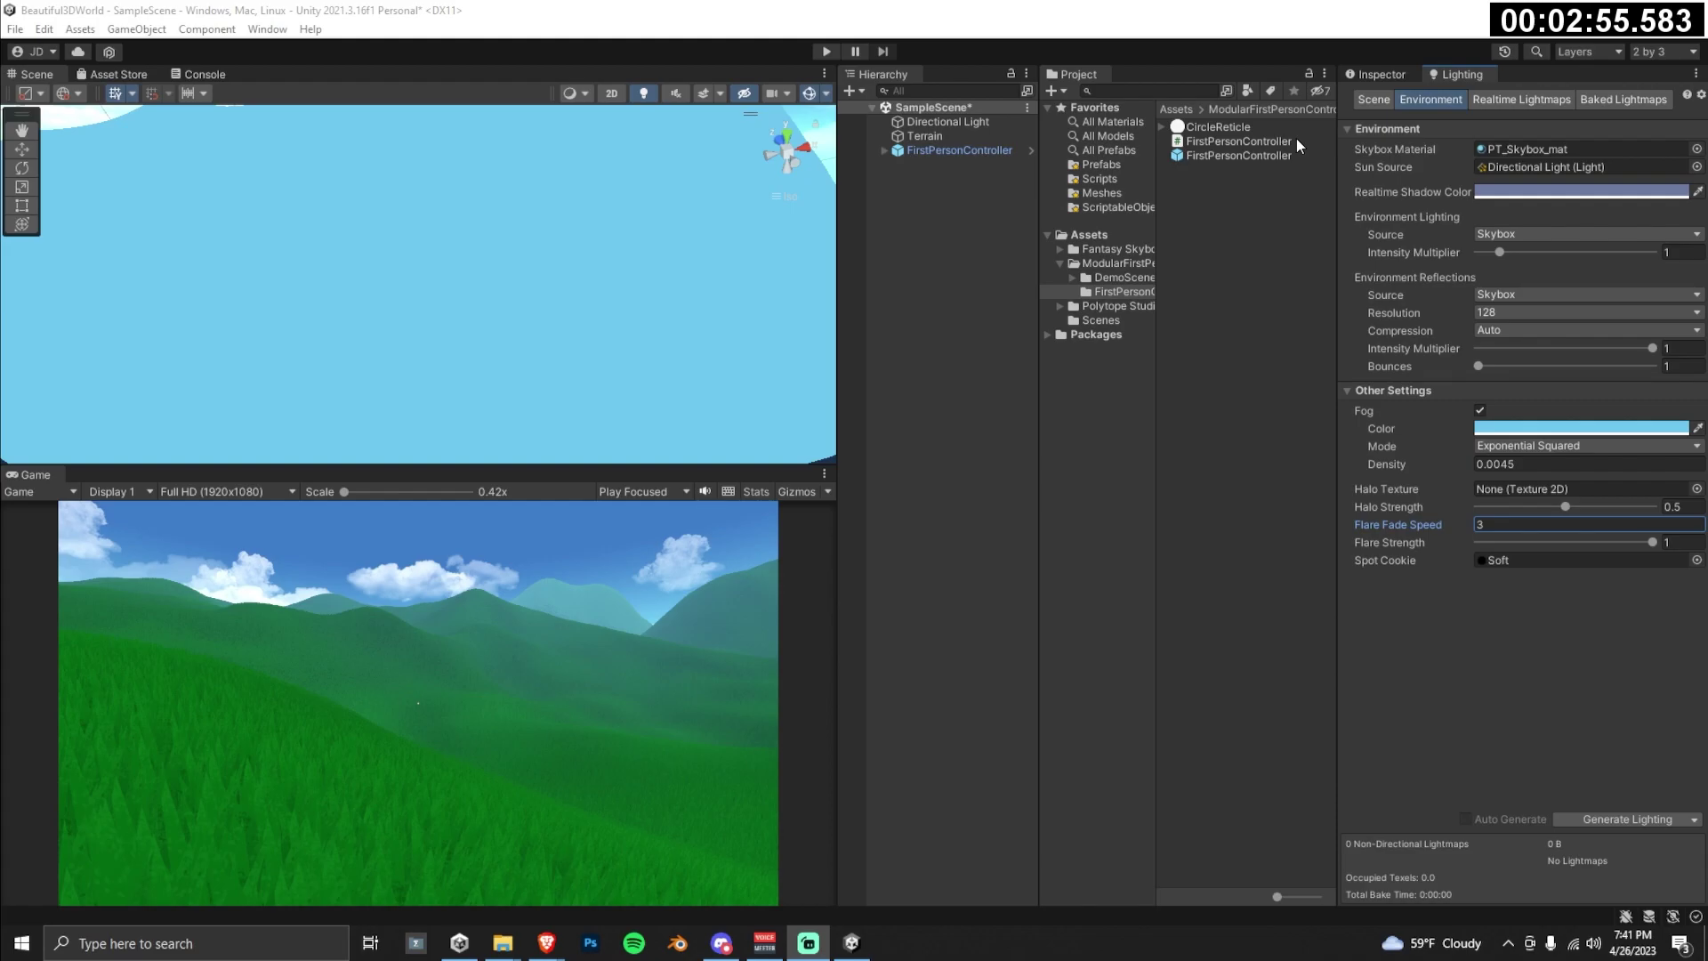
Step: Add the PT_Pine_Tree_03_green_cut prefab to the Terrain's paintable trees
left_click(950, 137)
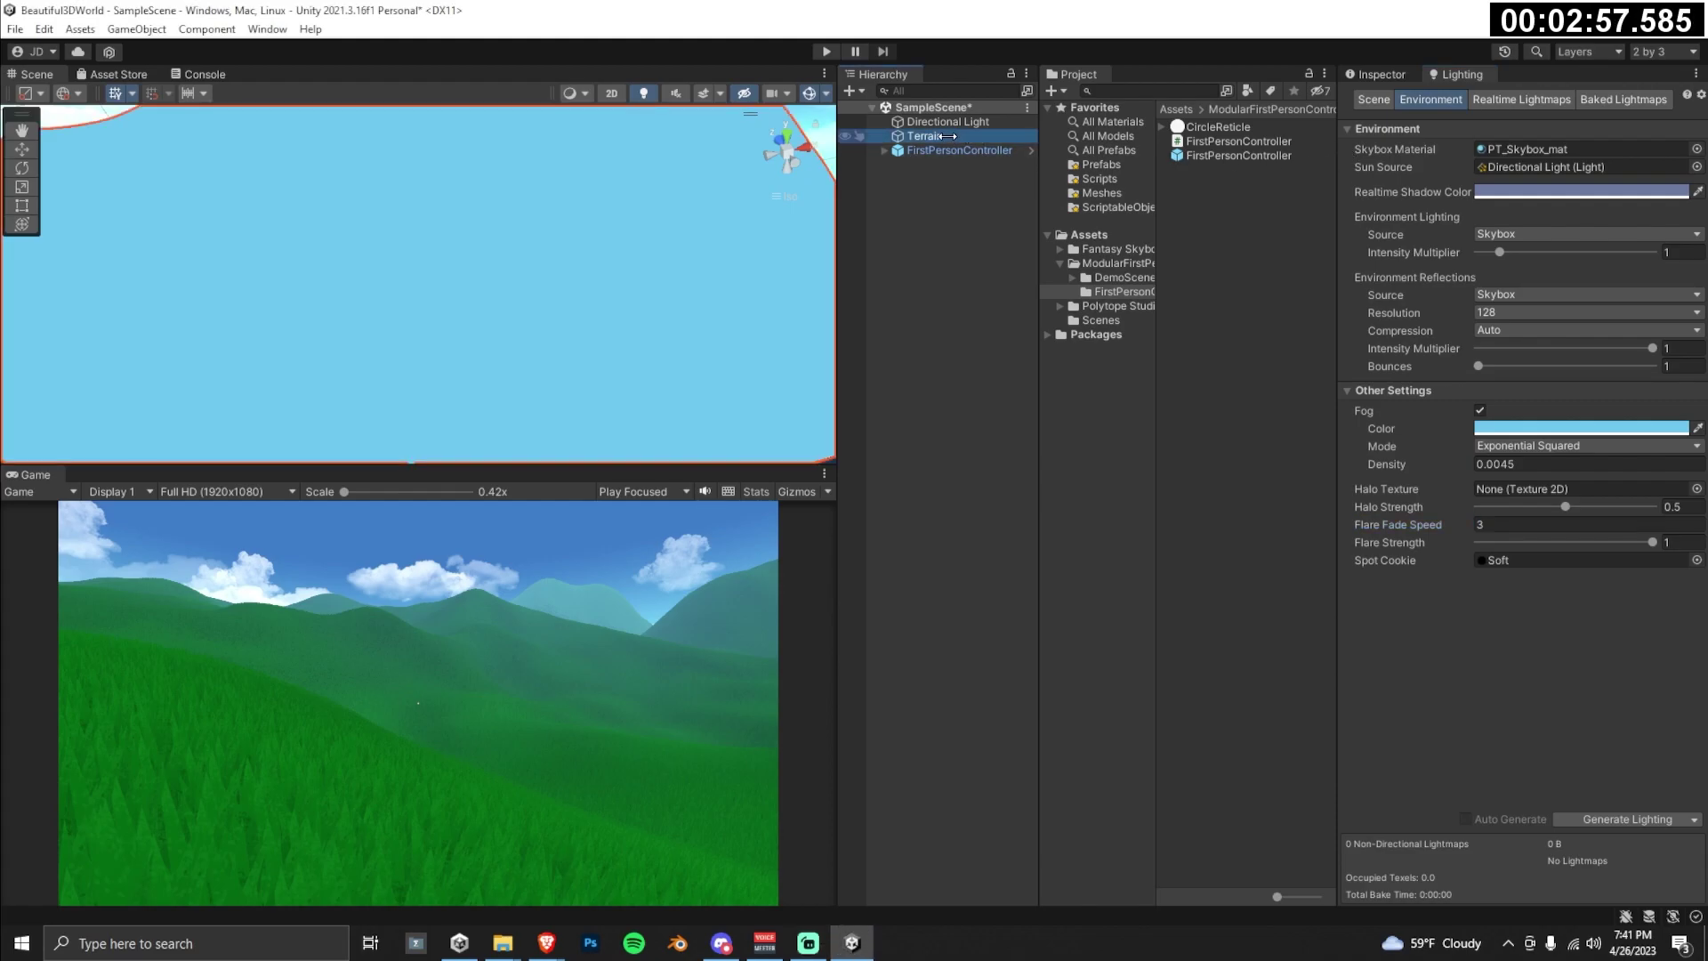
left_click(1384, 75)
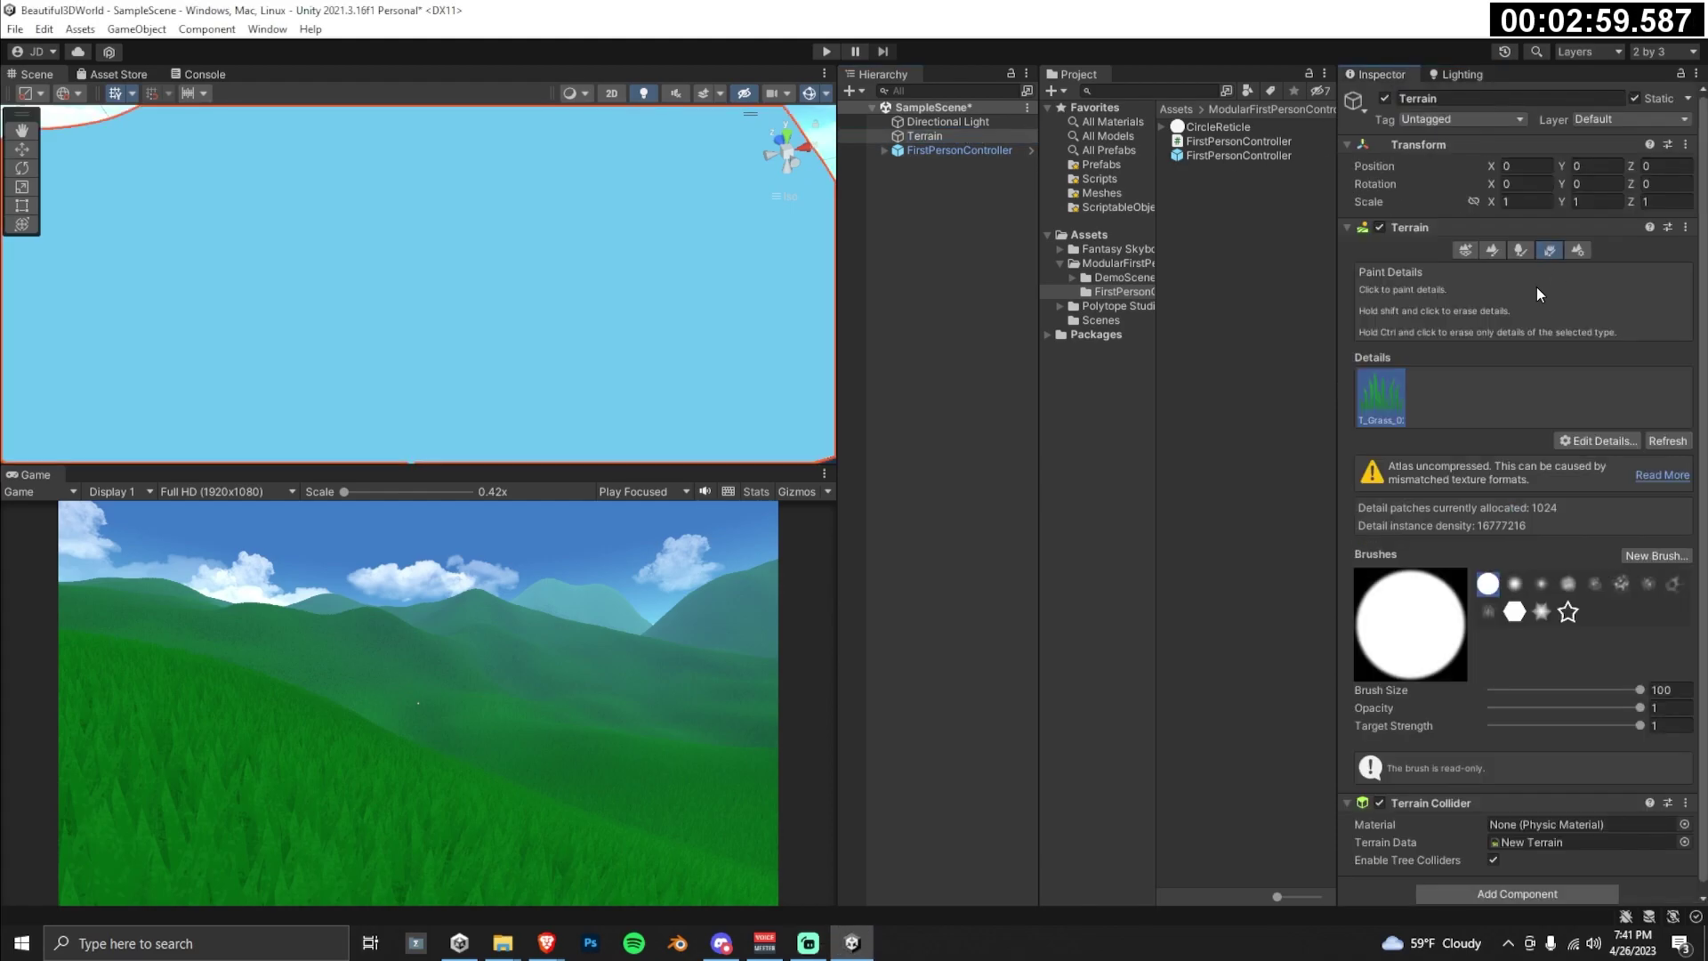
left_click(1521, 250)
left_click(1612, 388)
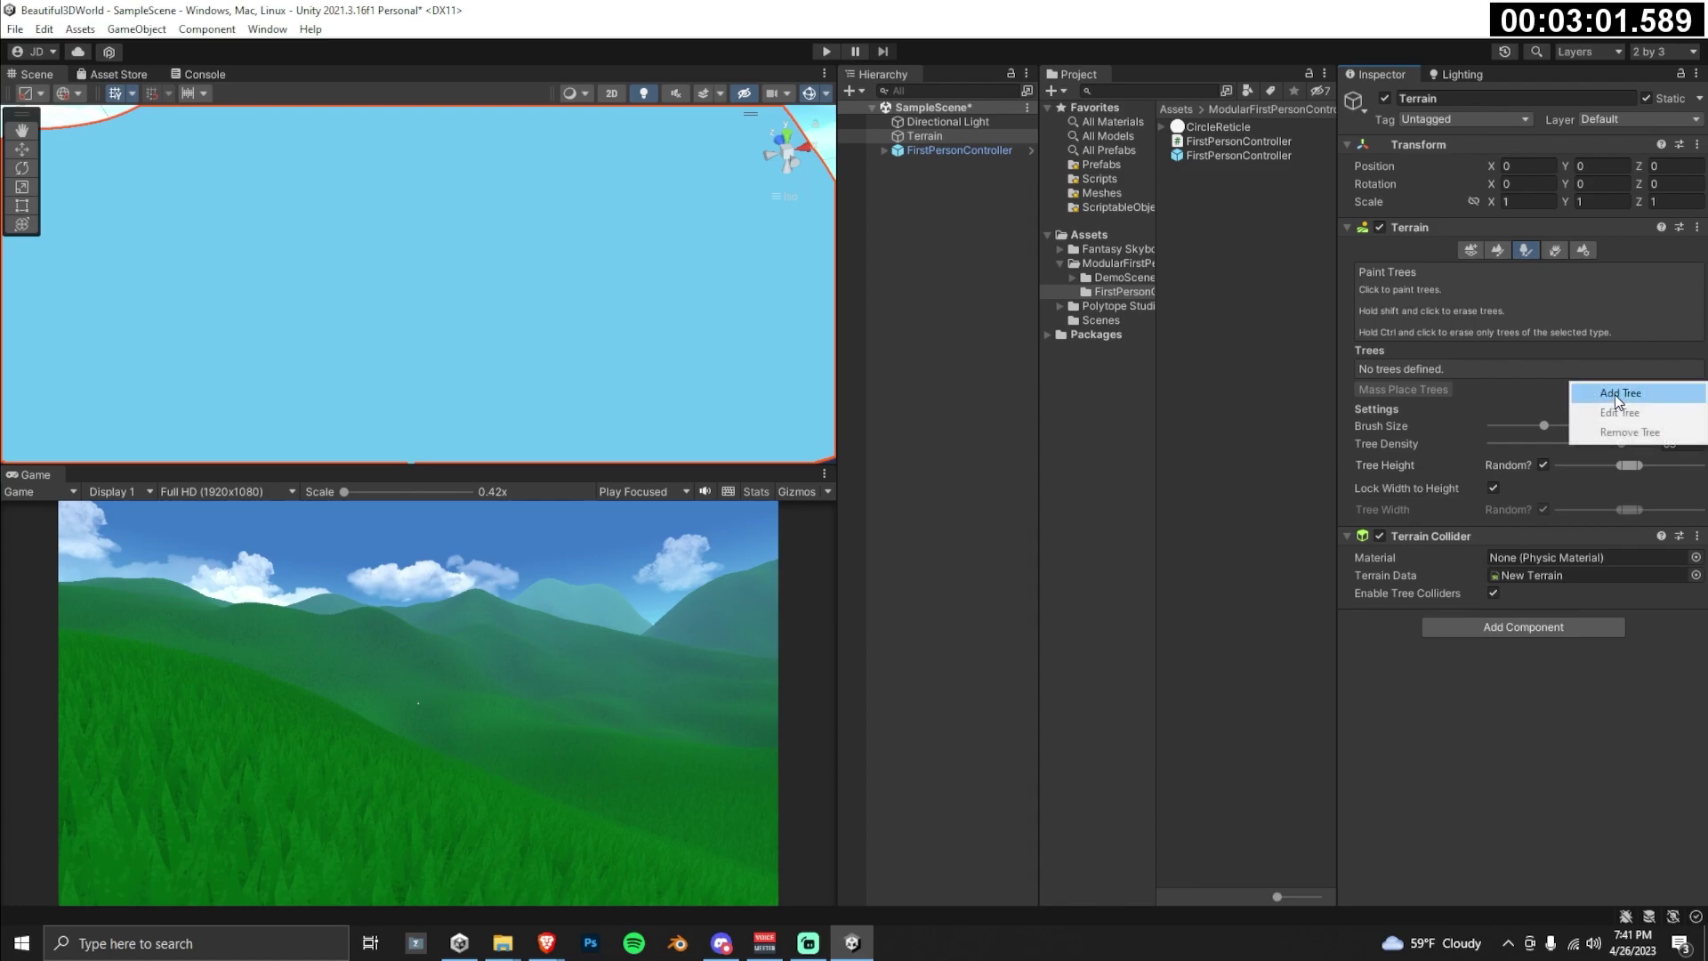
left_click(1615, 394)
left_click(1186, 286)
scroll(1350, 520, "down", 2)
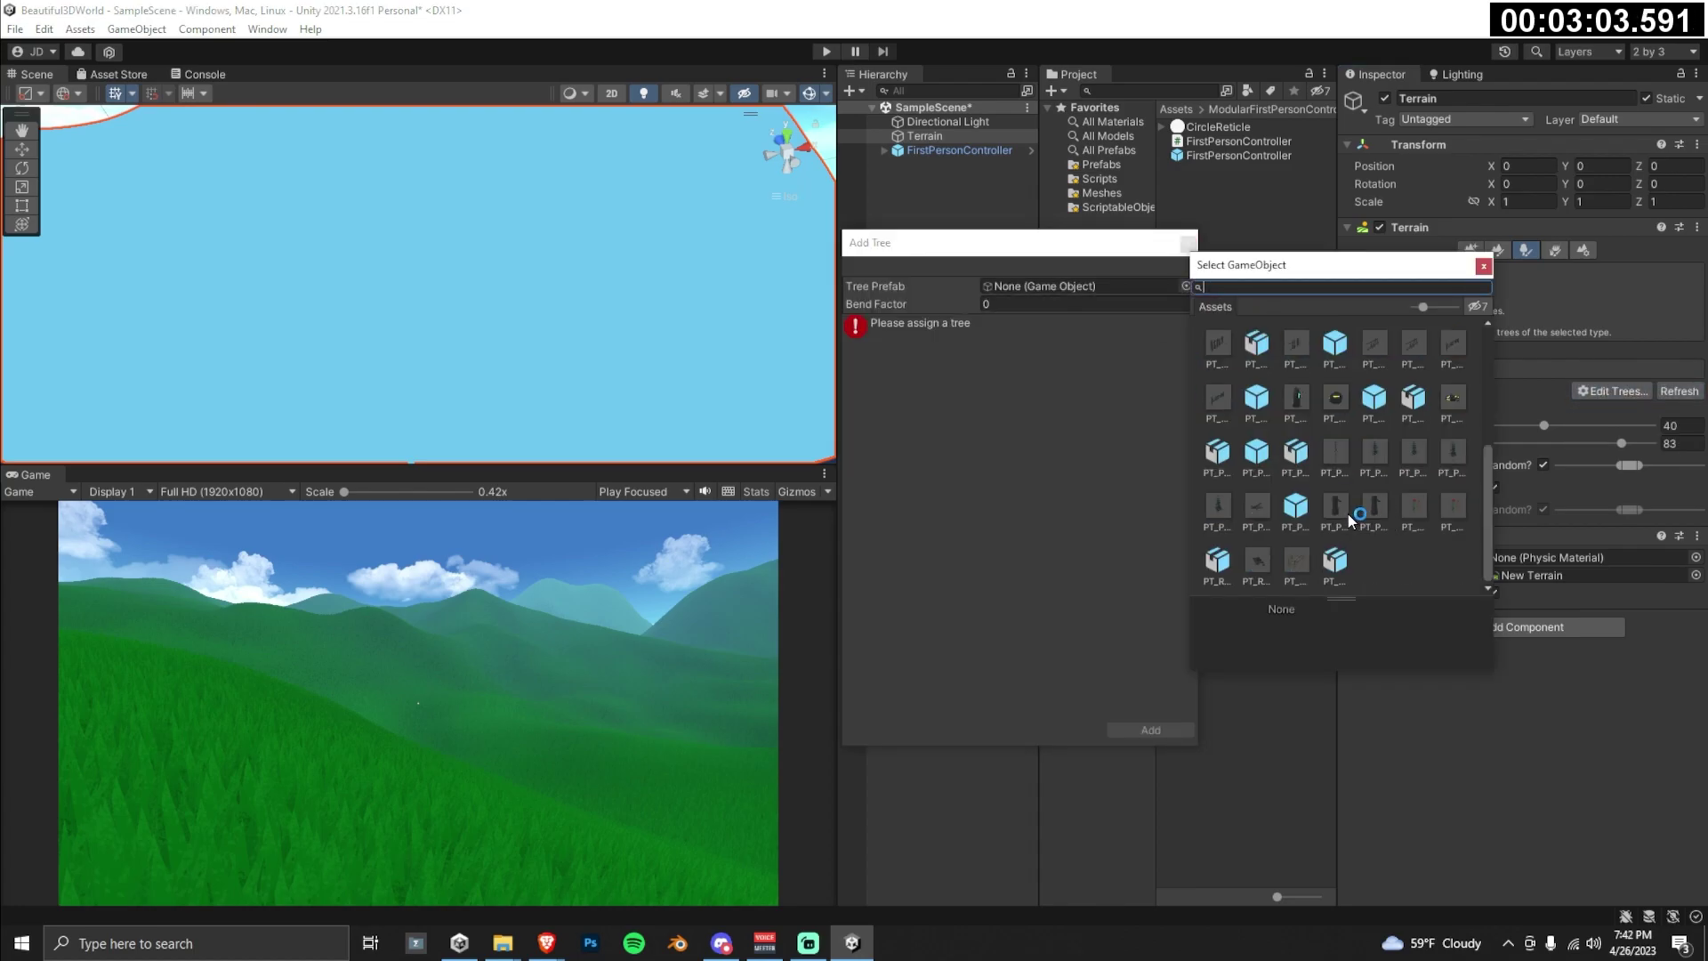
left_click(1415, 452)
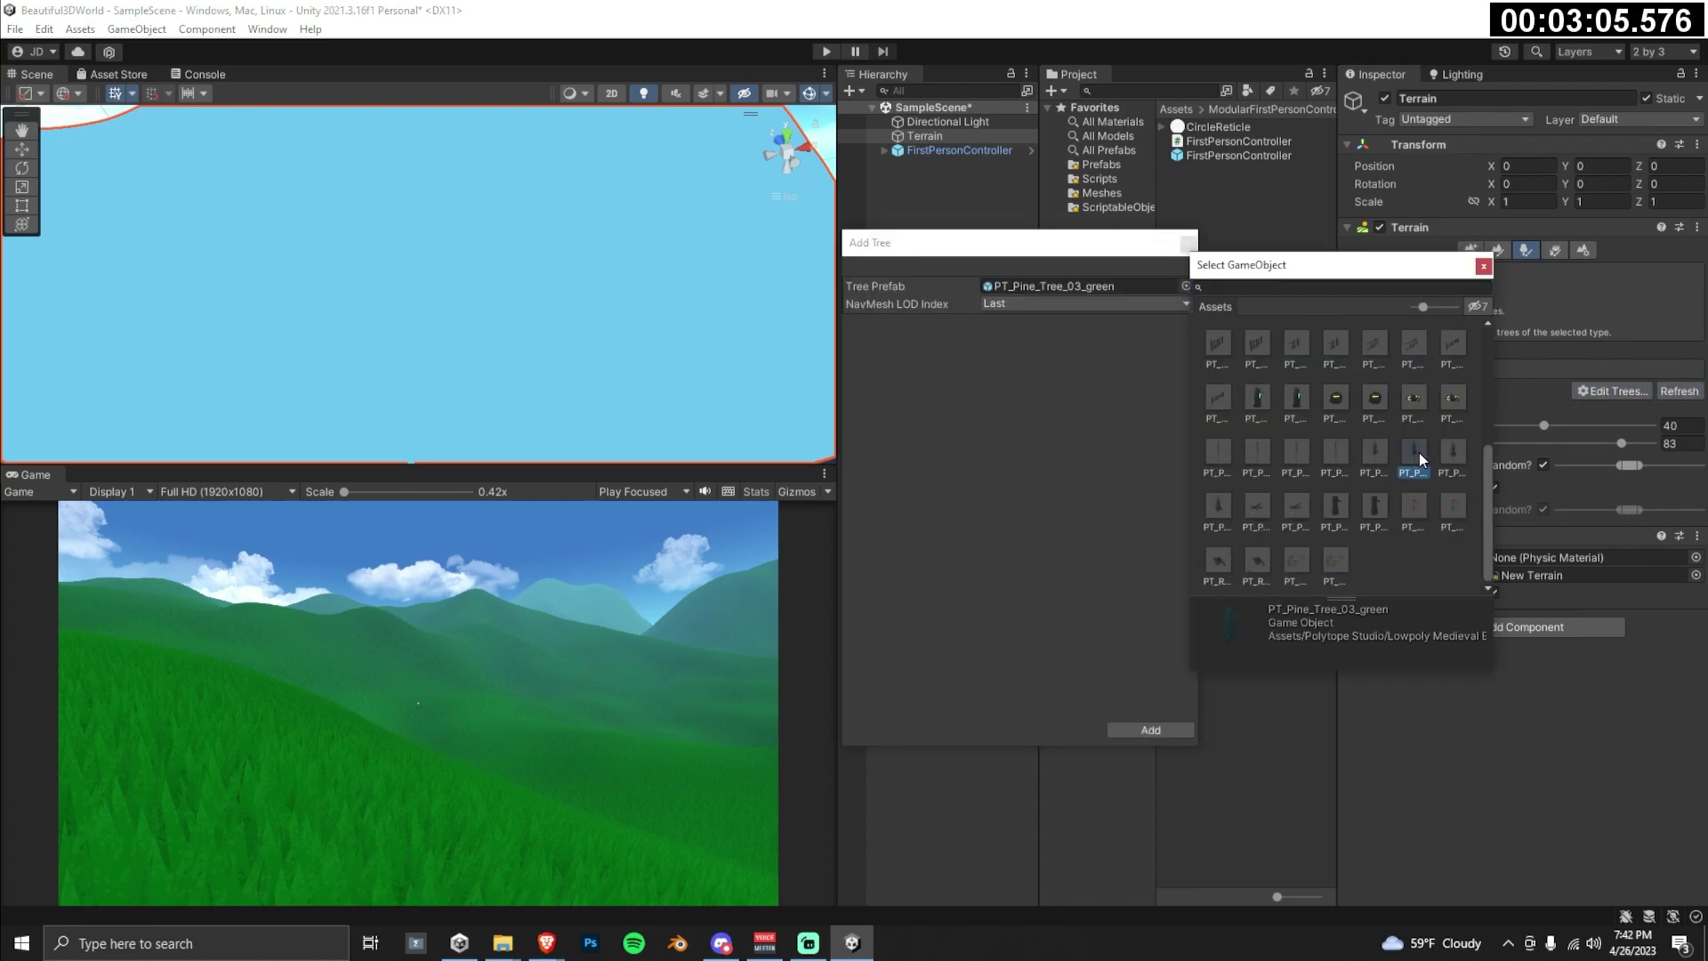
left_click(1455, 450)
double_click(1456, 450)
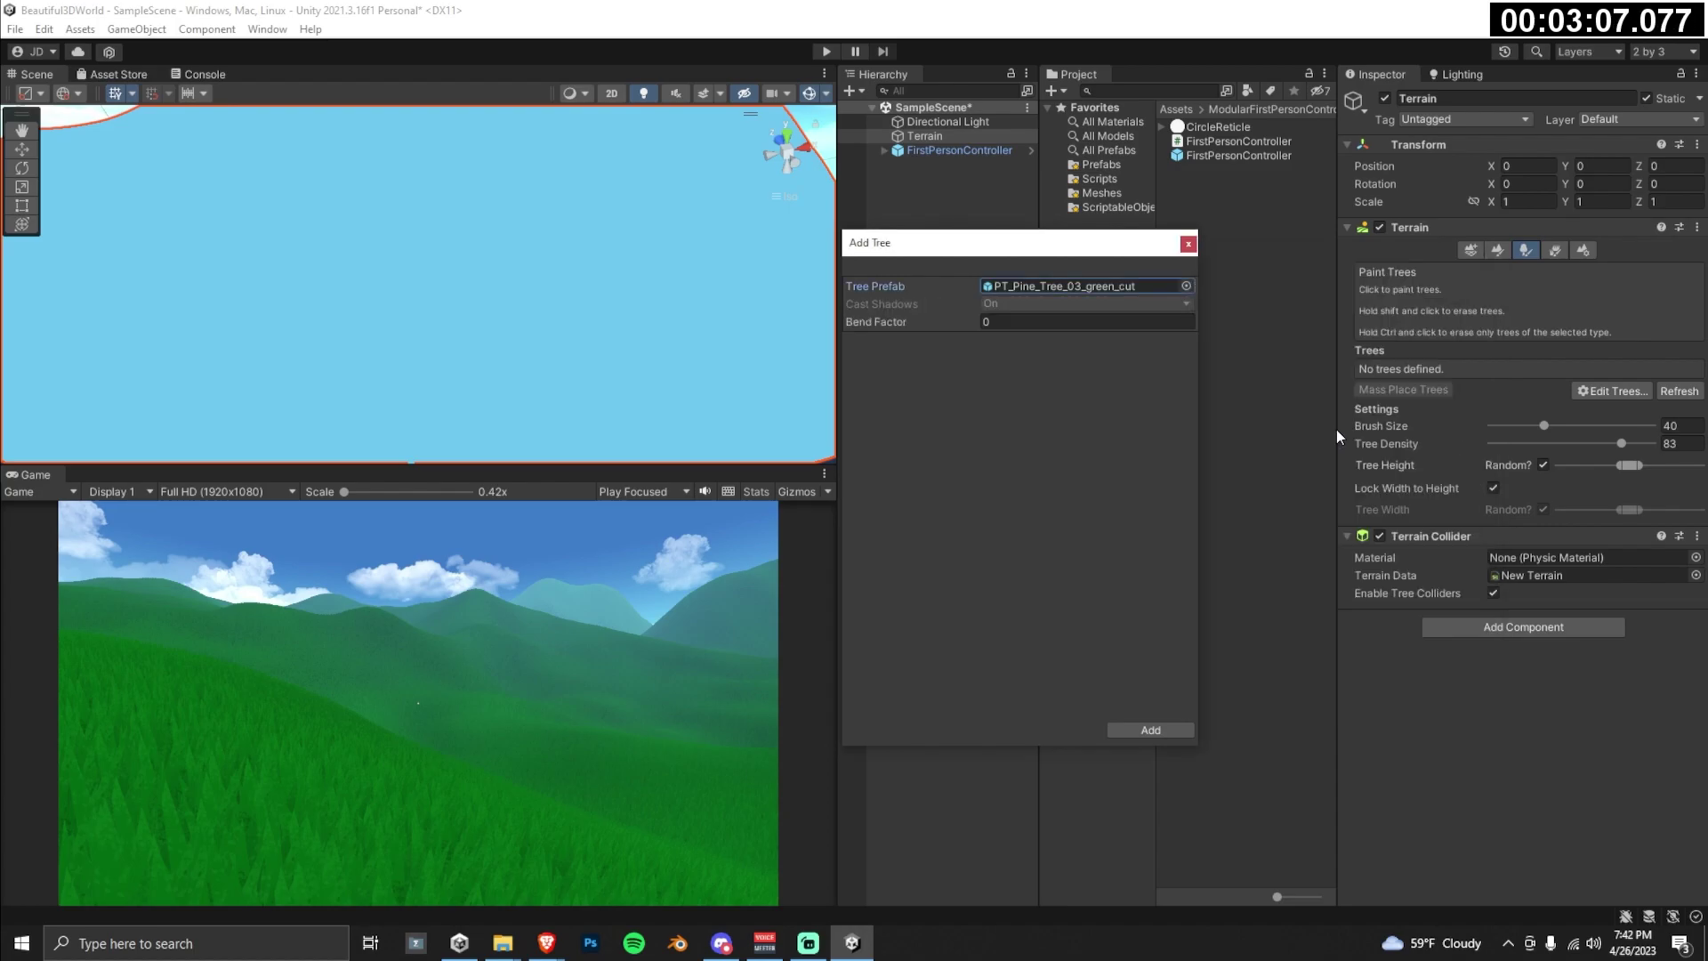
left_click(1153, 730)
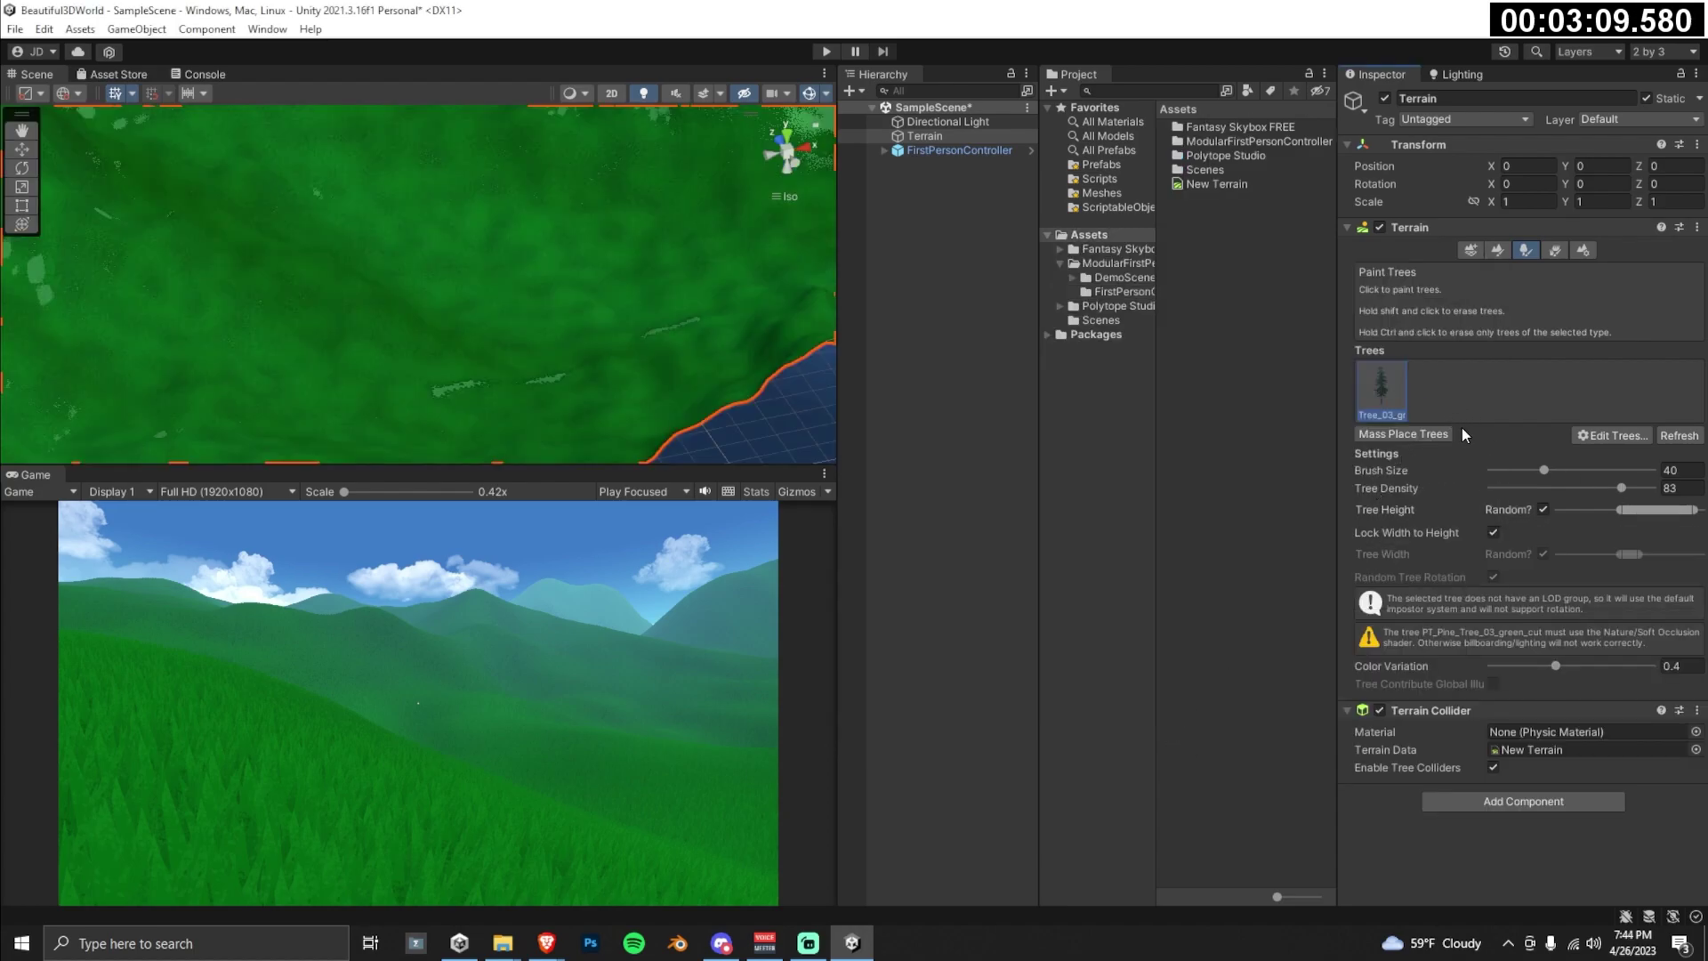
Step: Mass-place the pine trees across the terrain with existing trees kept, and set the terrain's Billboard Start to 2000
left_click(1404, 433)
left_click(907, 259)
type("15000")
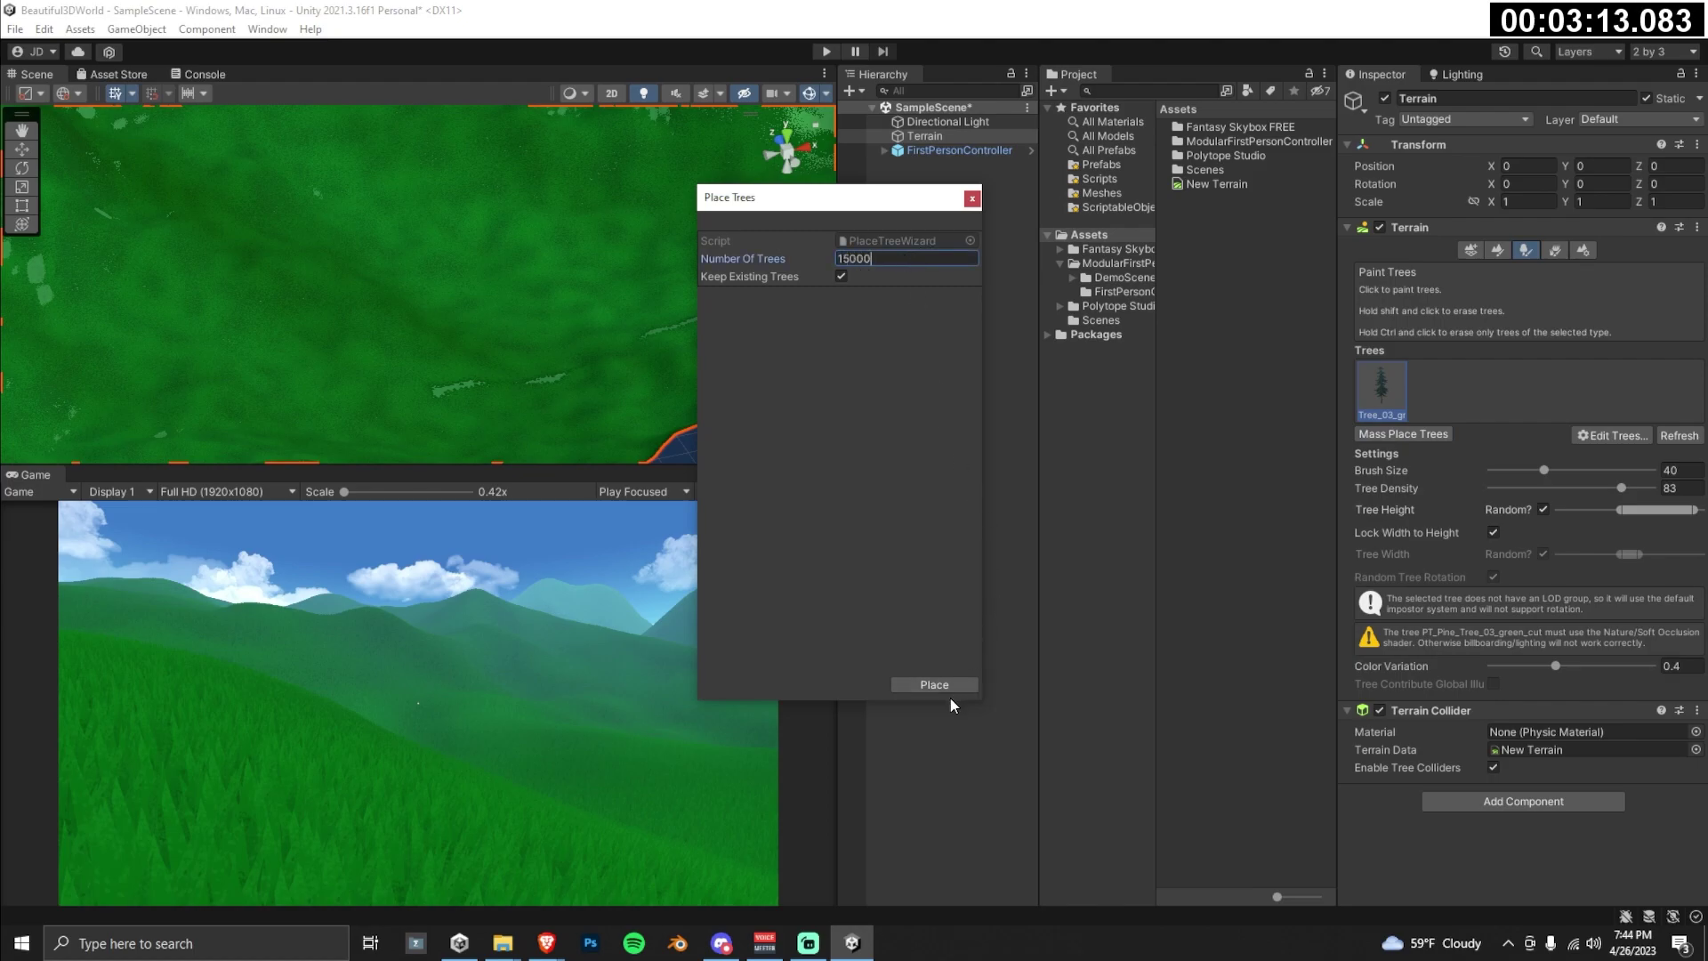
left_click(945, 688)
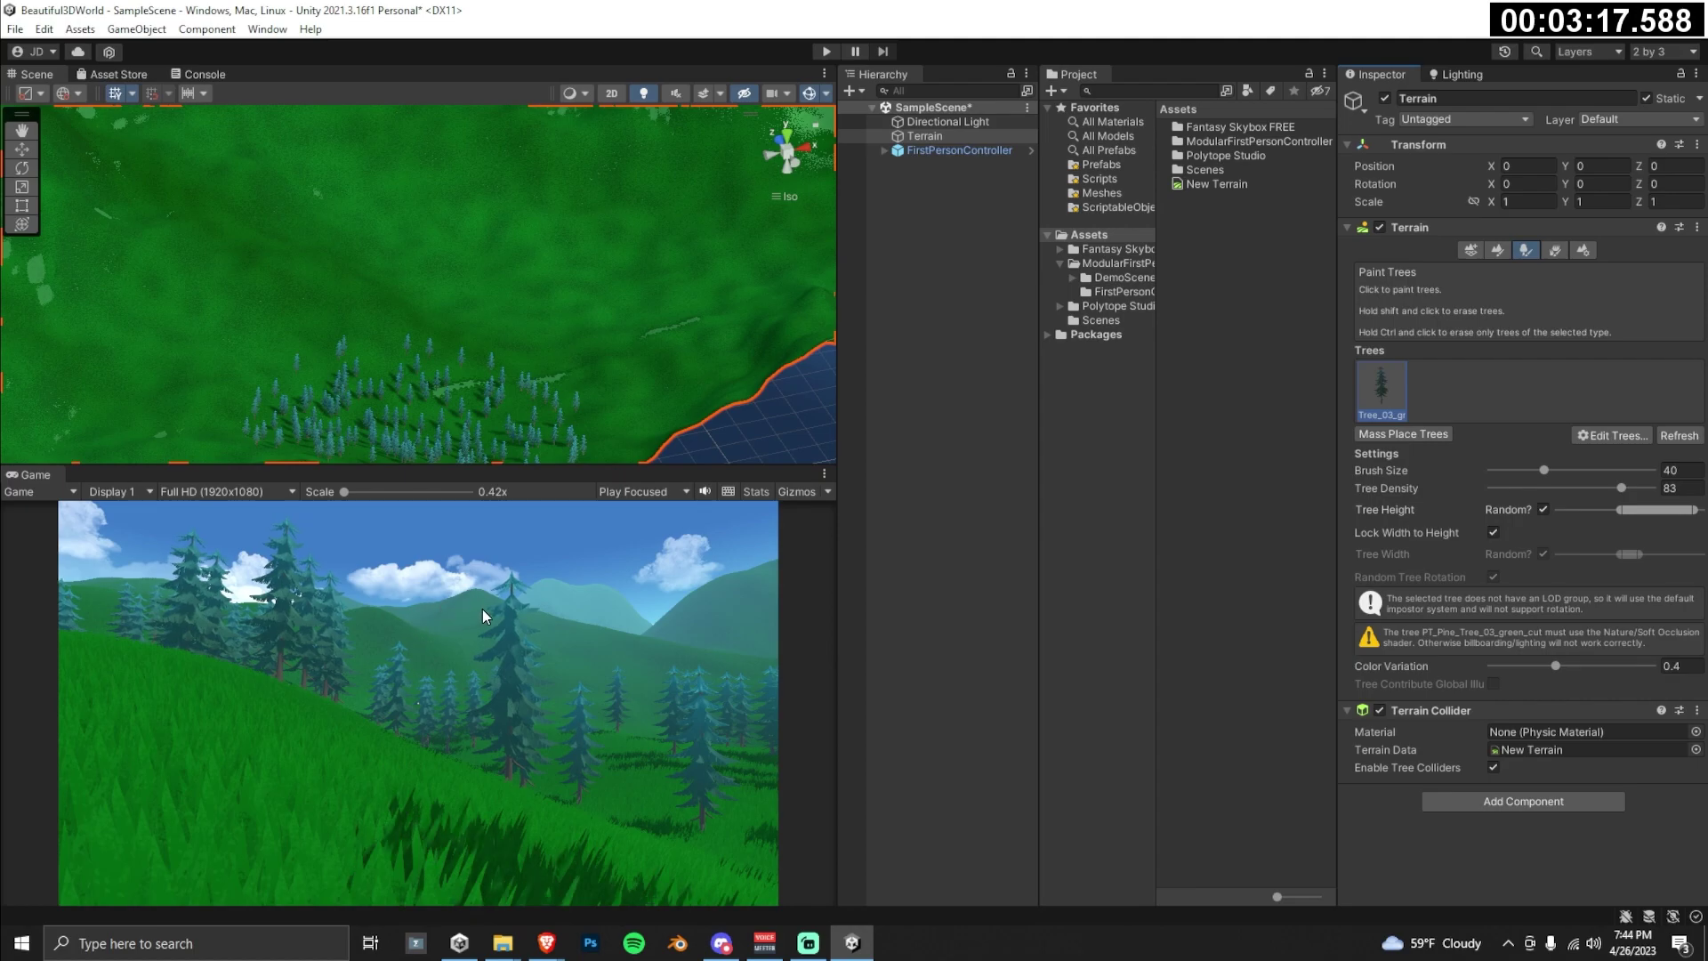
left_click(1585, 251)
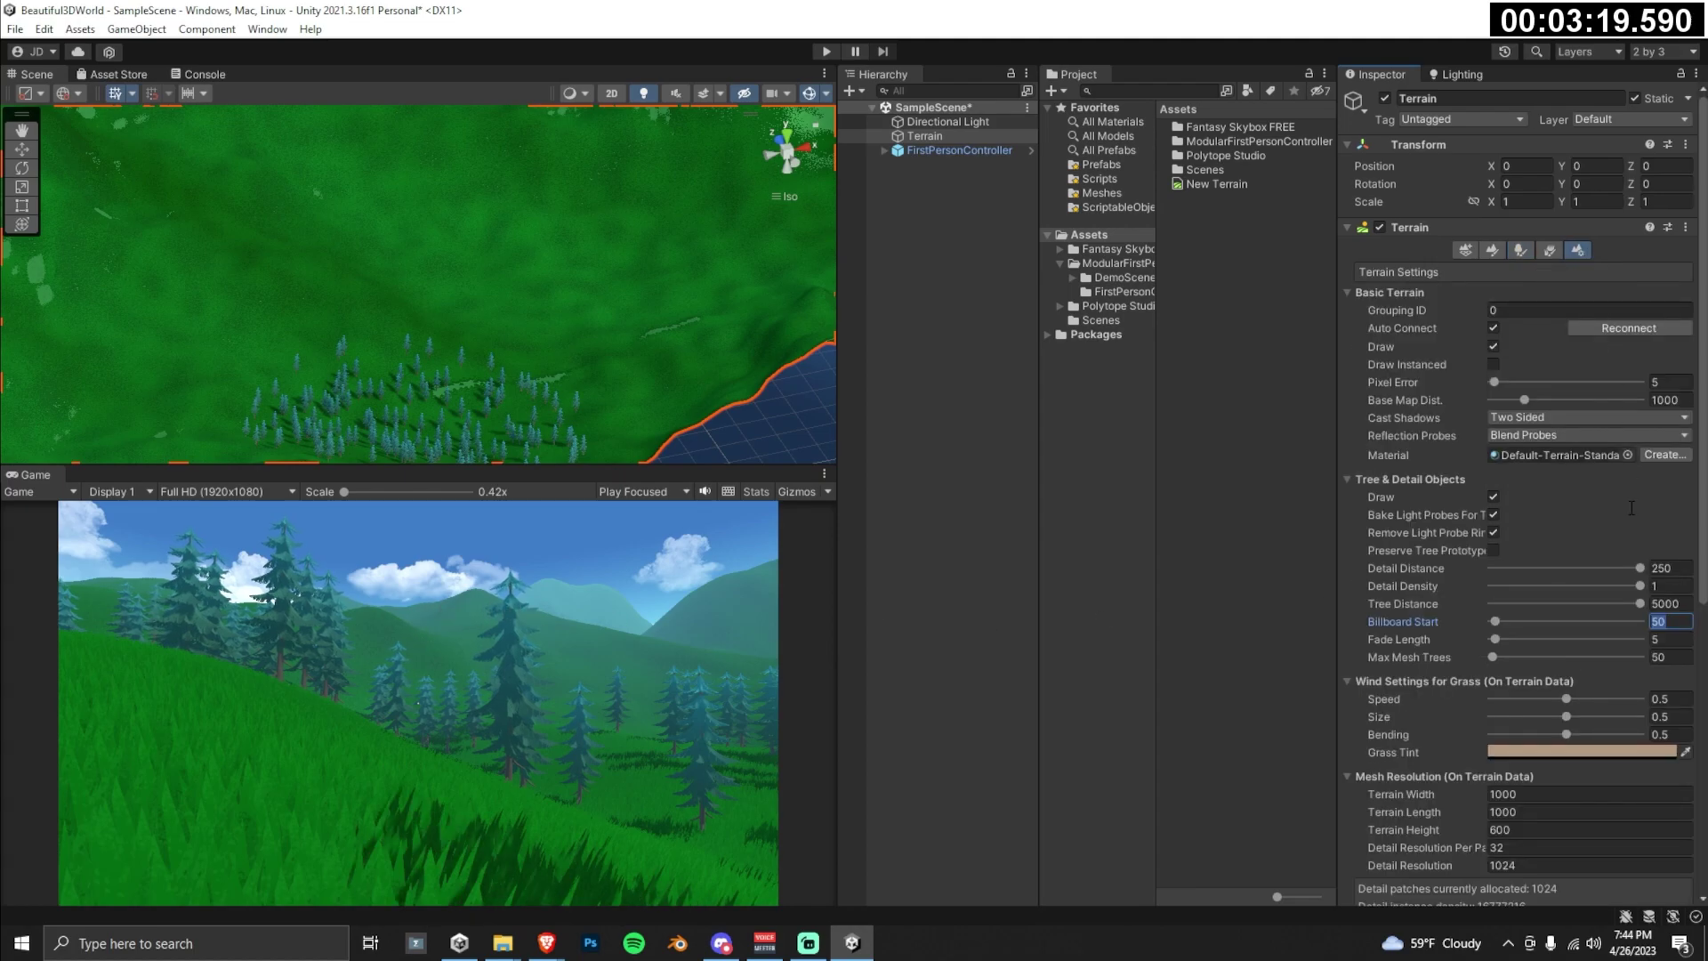
left_click_drag(1502, 622, 1704, 614)
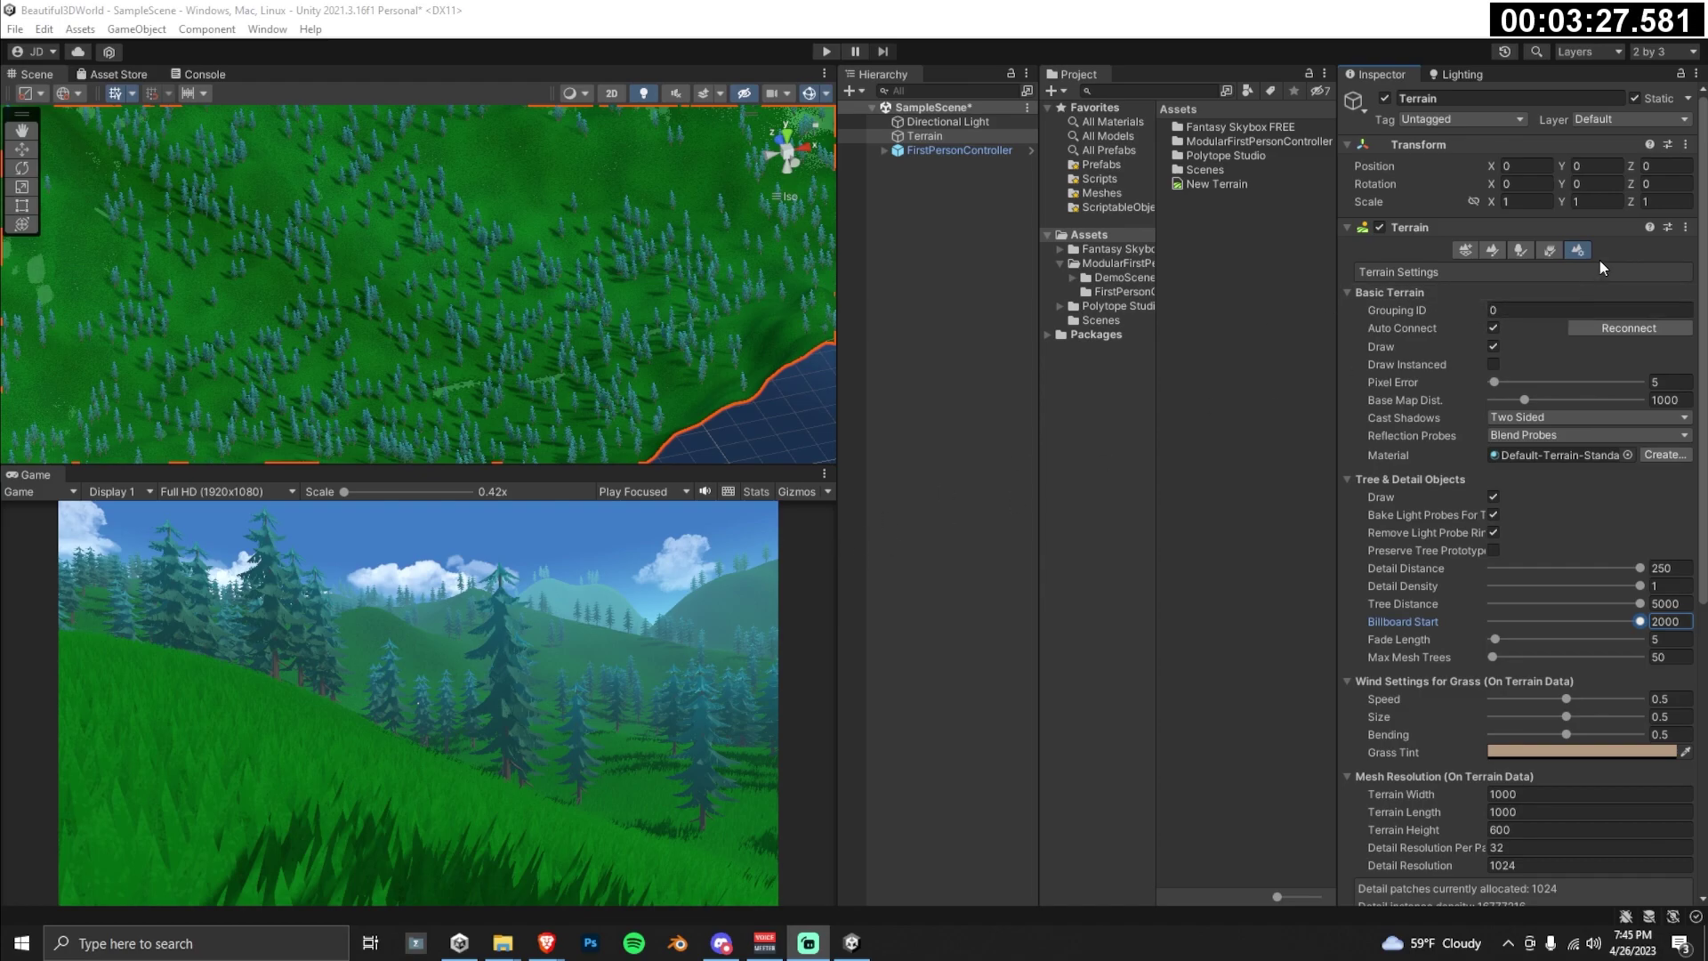
Step: Open the terrain's PT_Pine_Tree_03_green_cut prefab for editing and expand the settings of its PT_Pine_Tree_Leaves_Mat material
left_click(1522, 249)
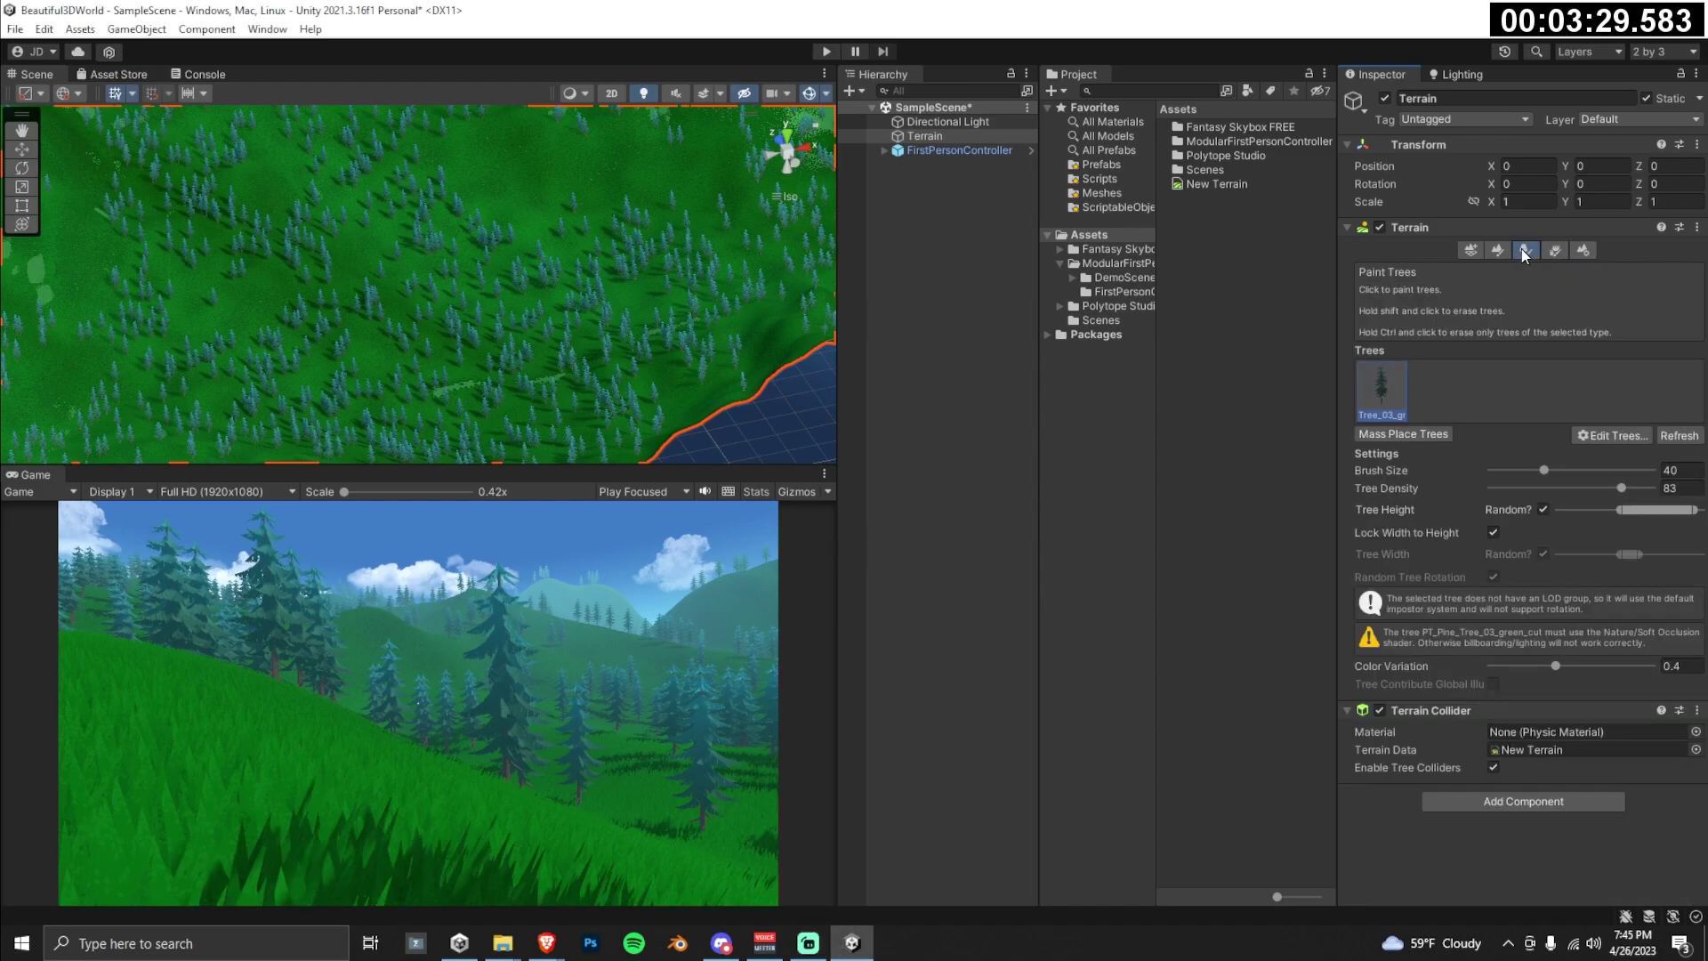
double_click(1392, 388)
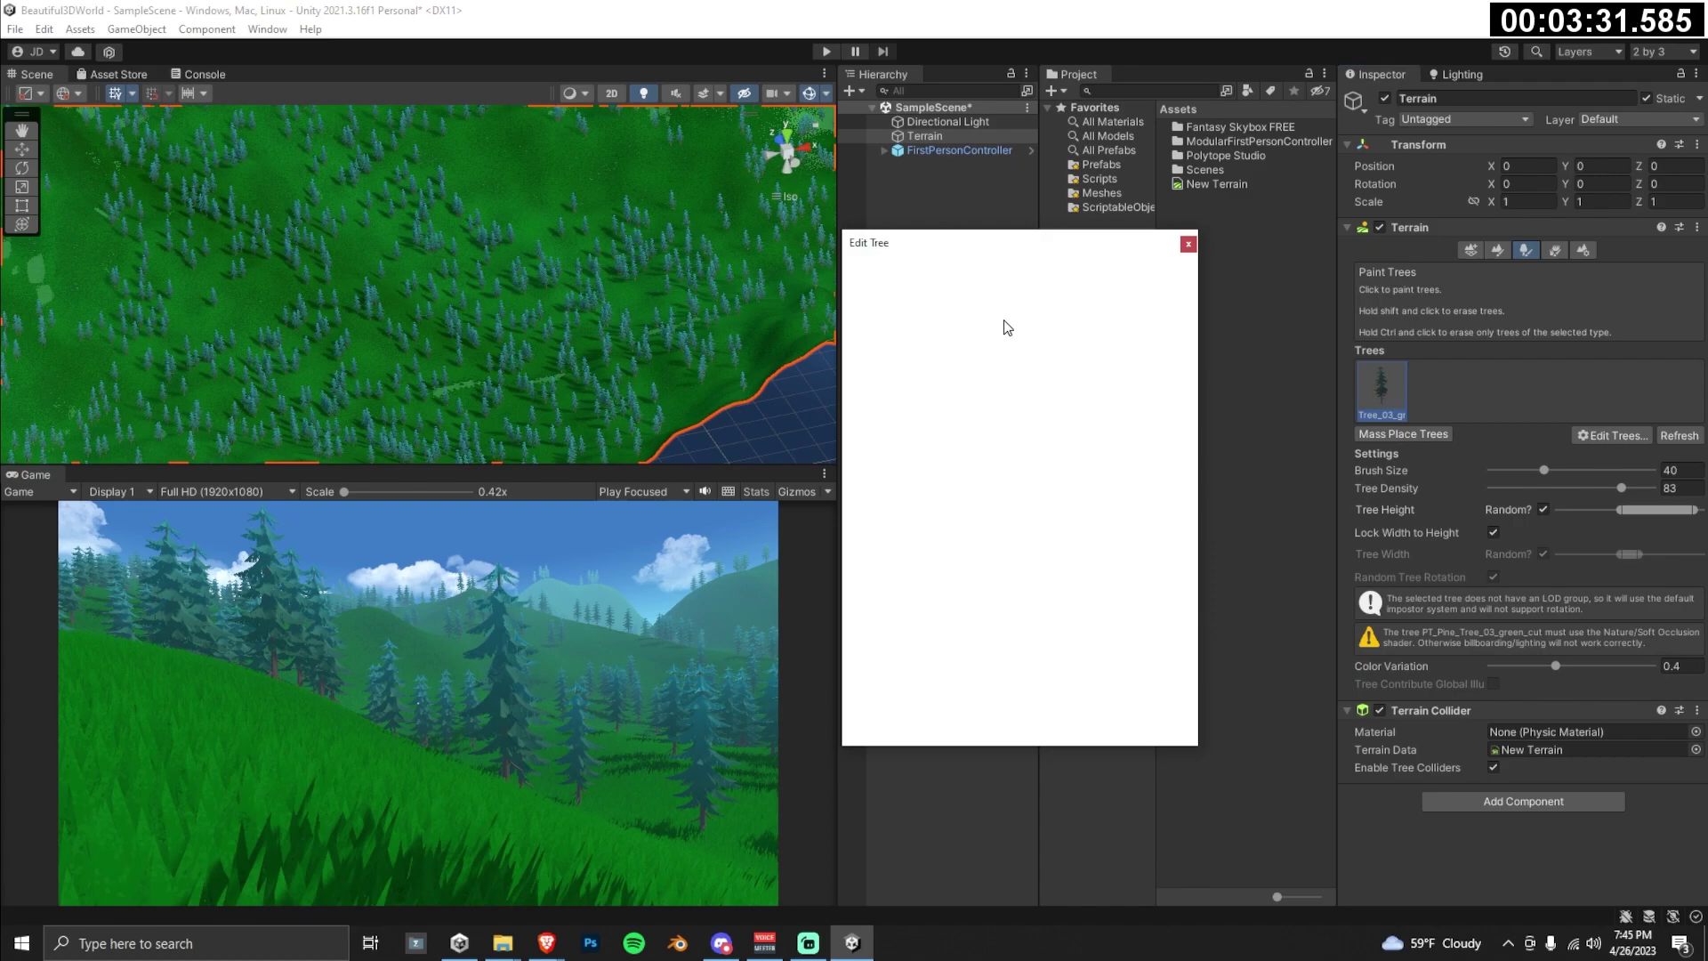
left_click(1034, 286)
double_click(1034, 287)
left_click(1188, 243)
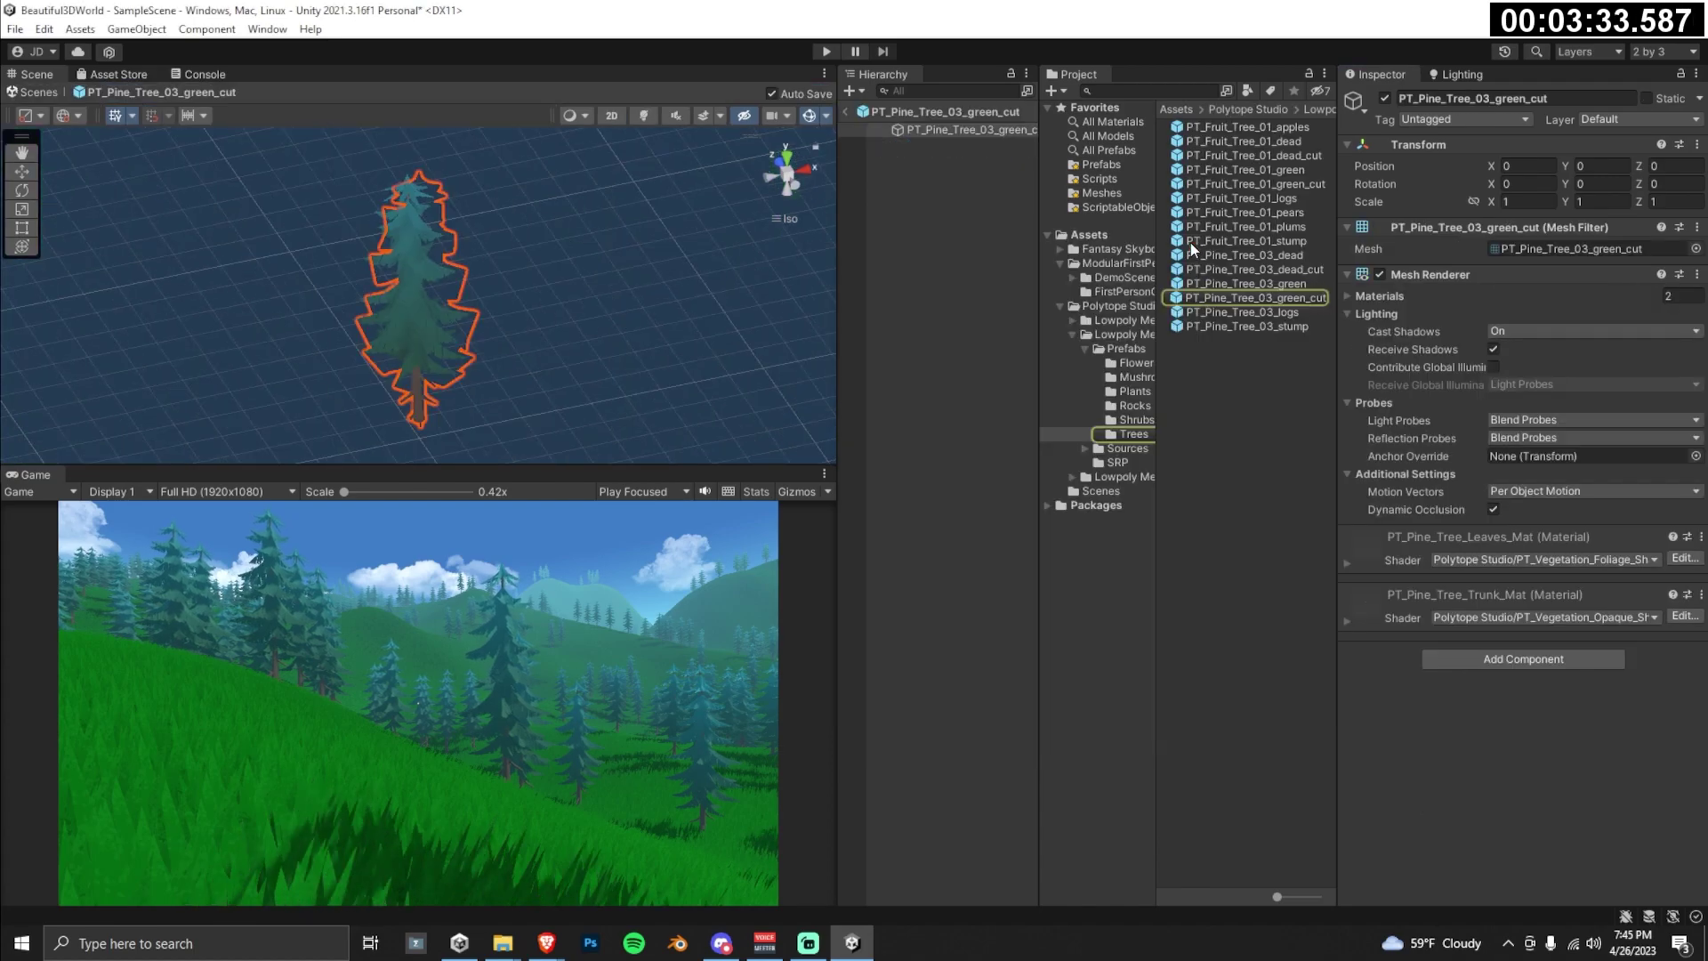
left_click(1240, 299)
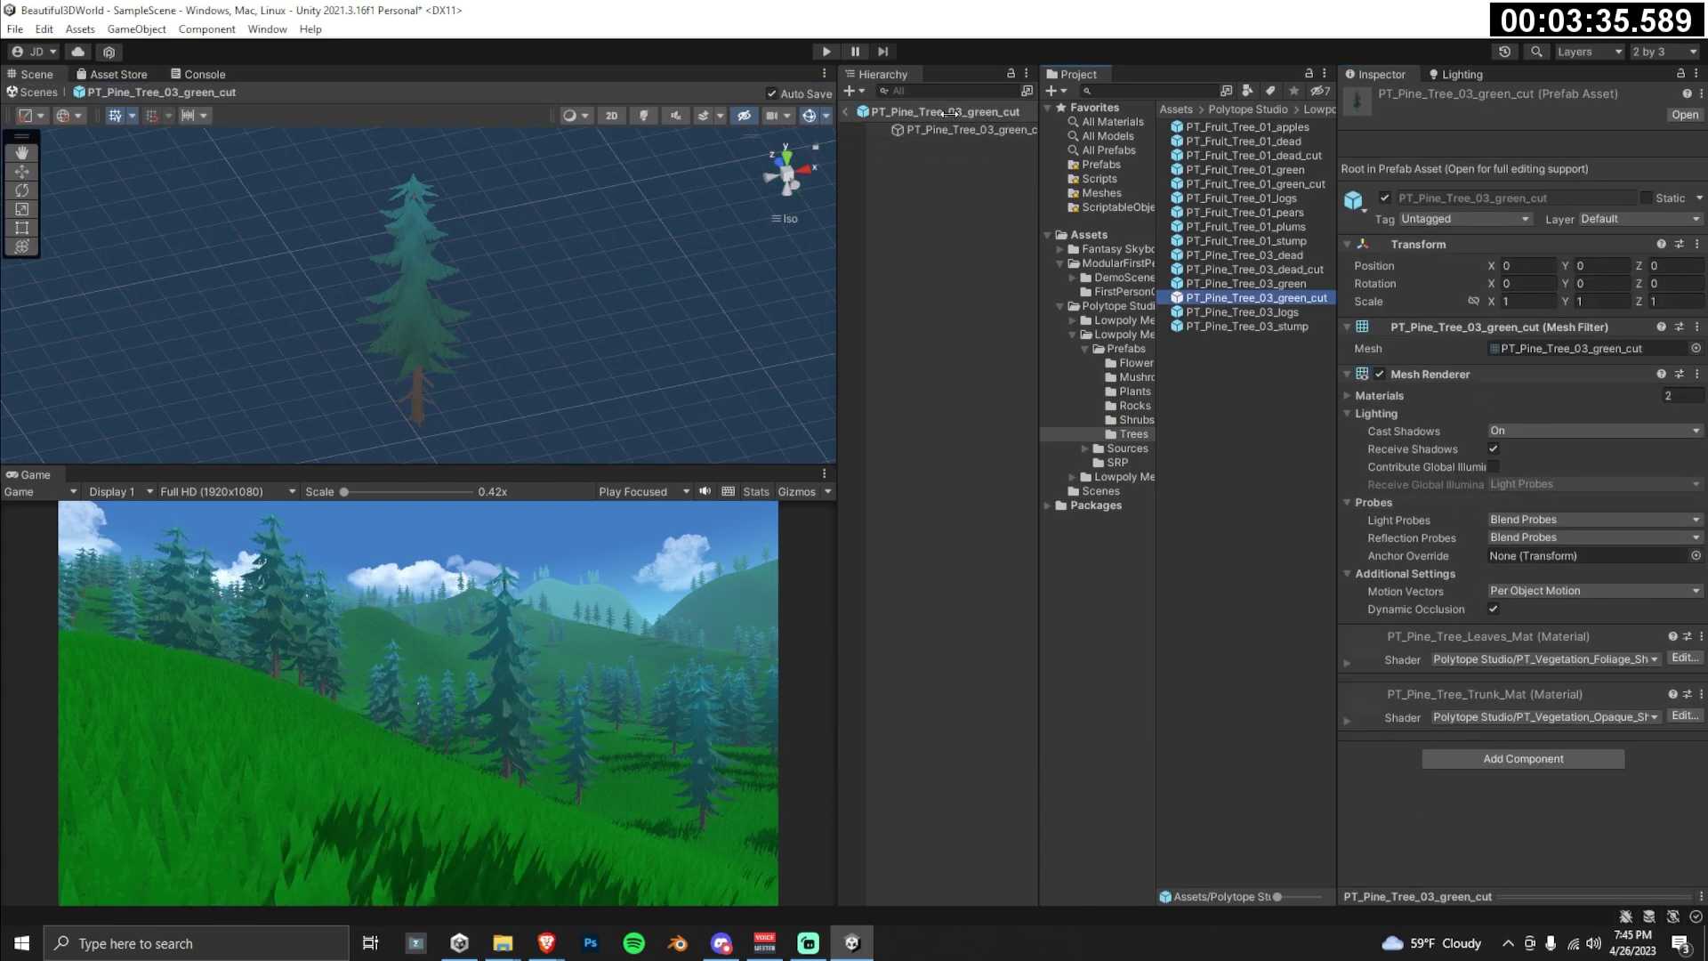
left_click(965, 130)
left_click(1350, 561)
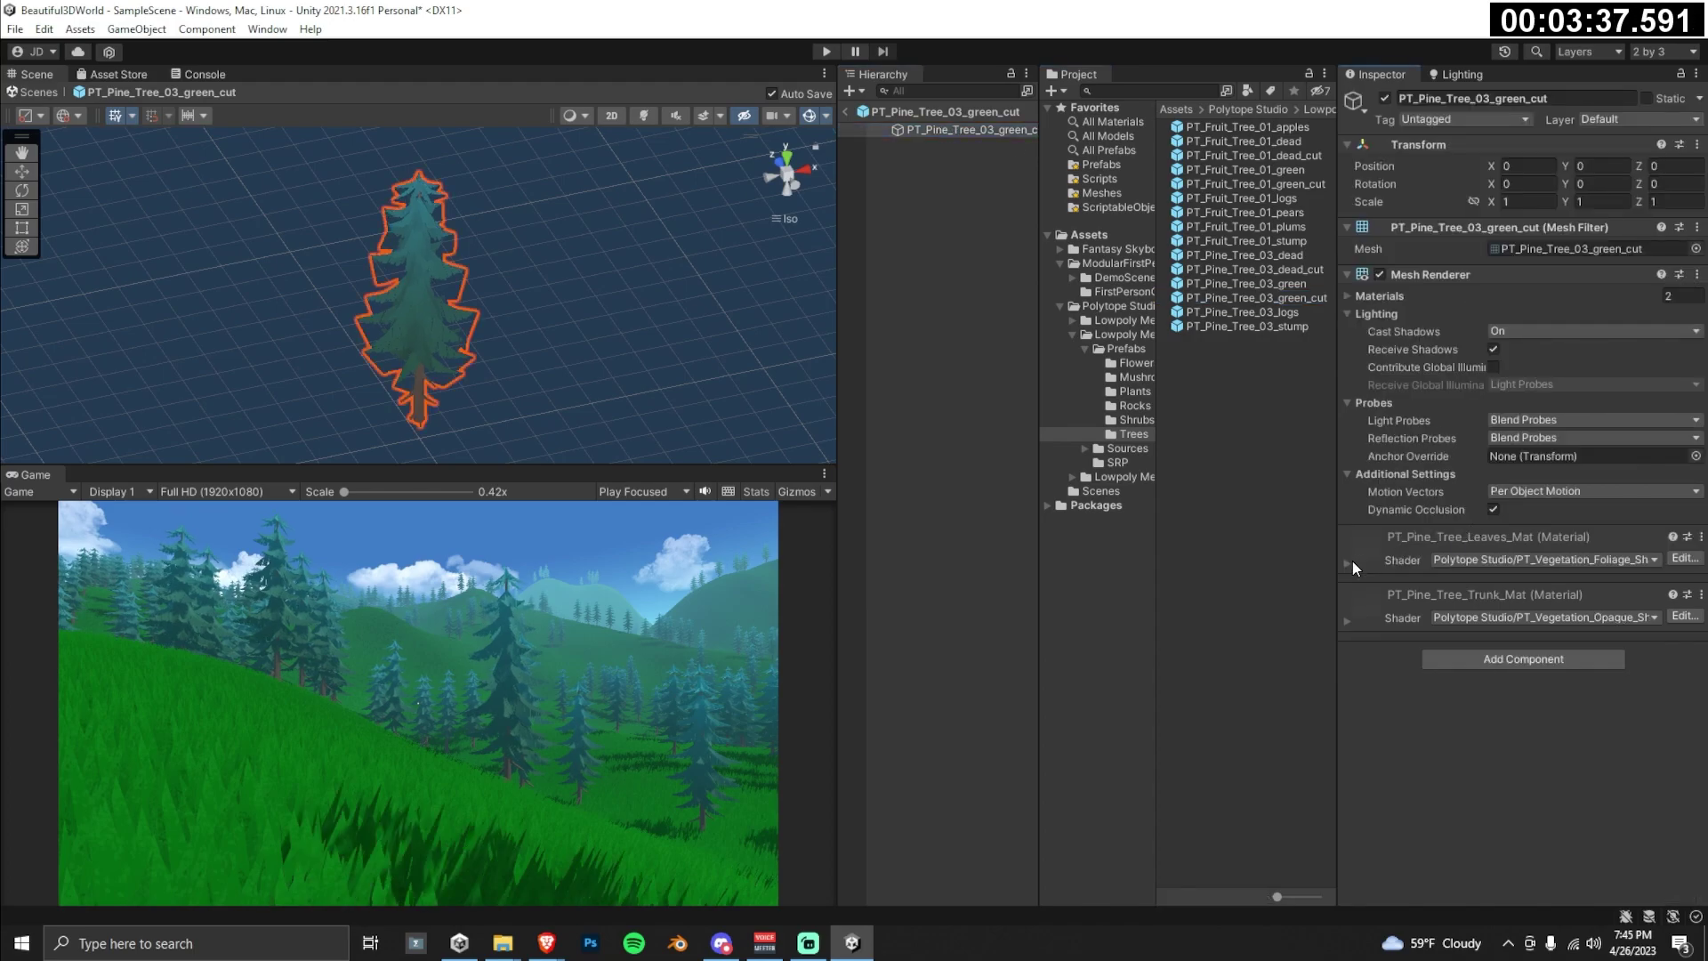
scroll(1567, 610, "down", 3)
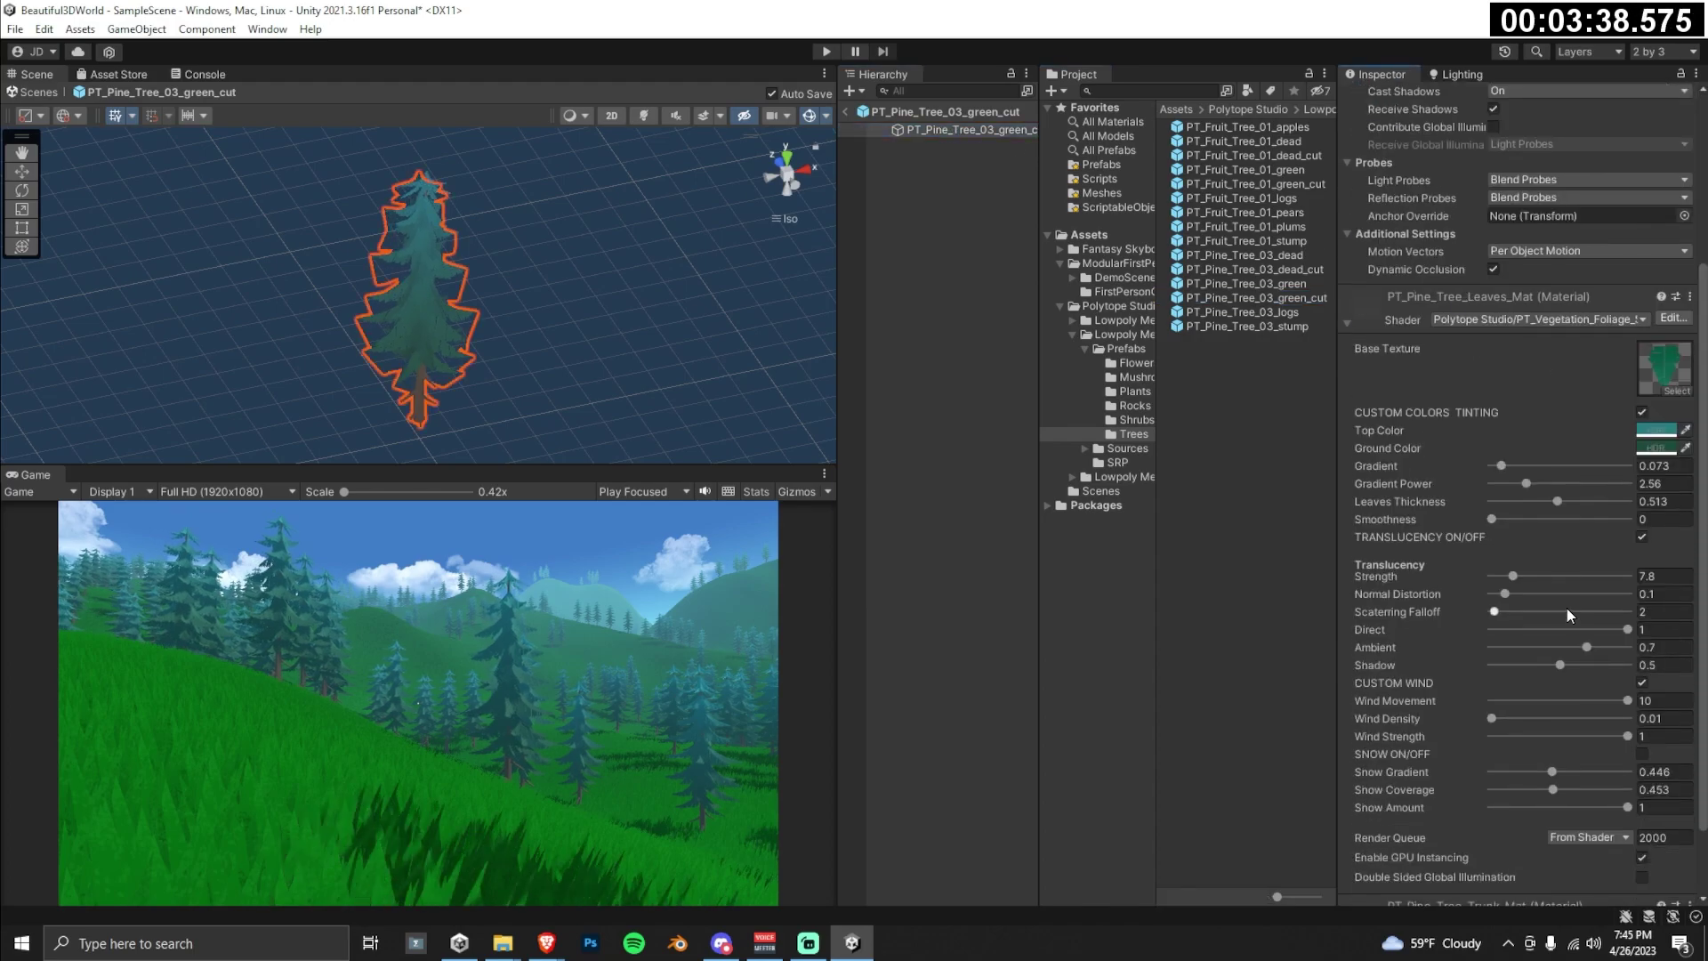
Step: Recolor the pine leaves material, sampling its Top Color from the bright green grass and making its Ground Color dark green
left_click(1655, 433)
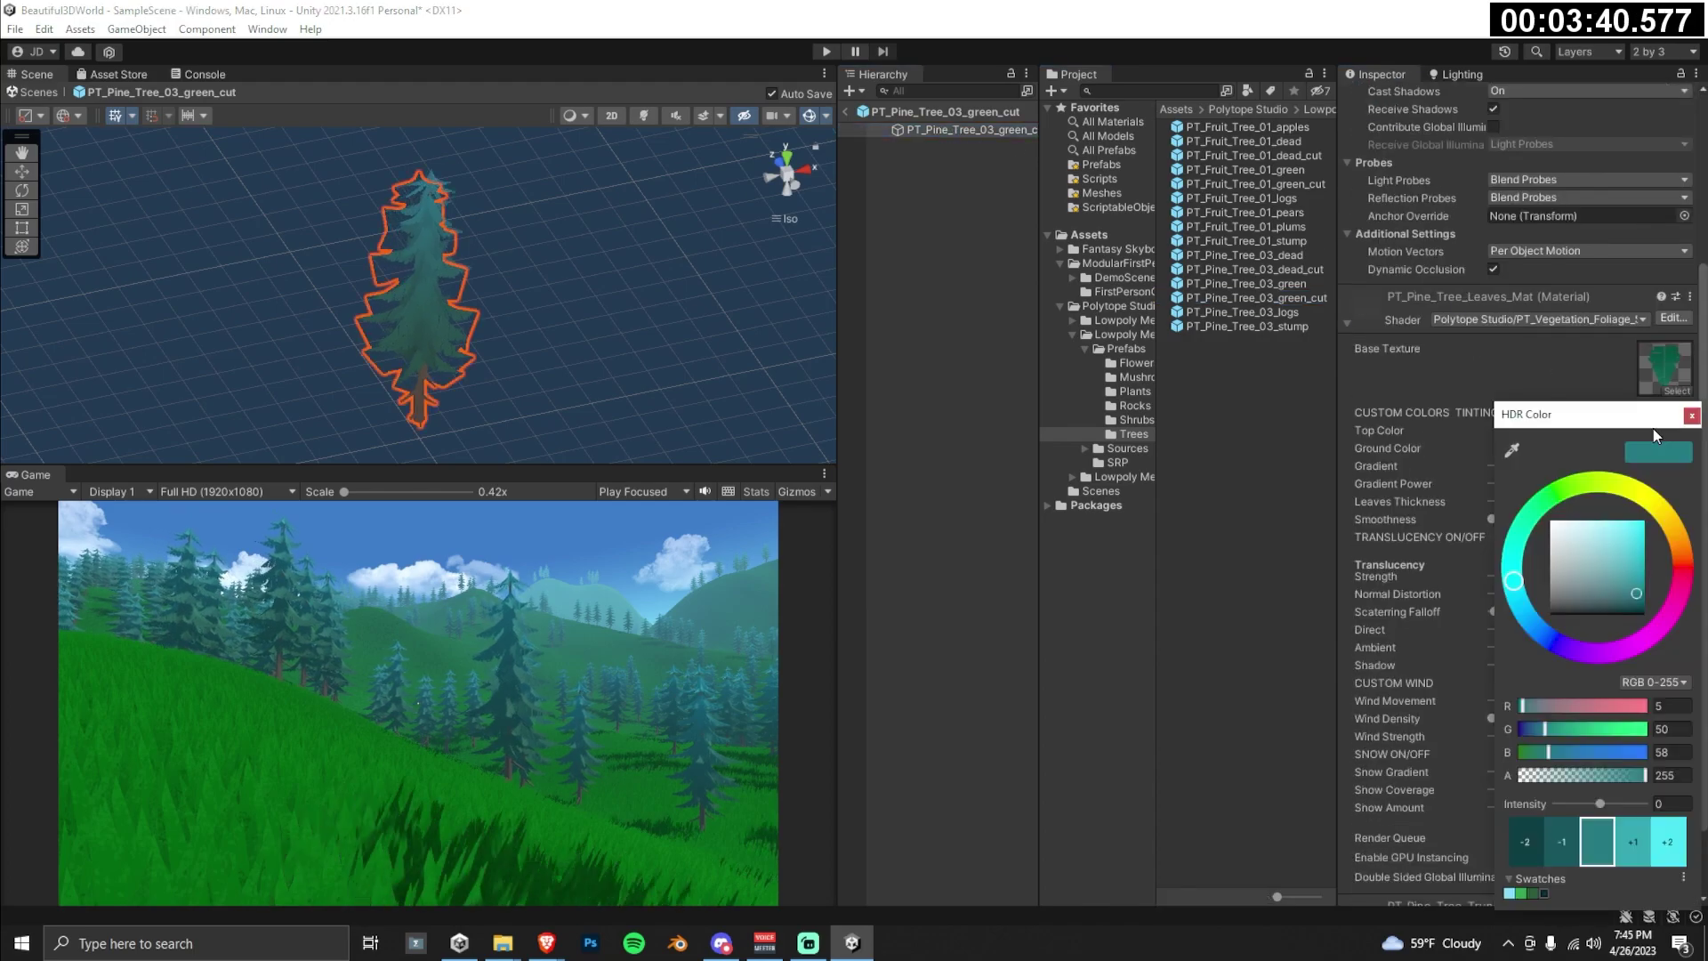
left_click(1513, 451)
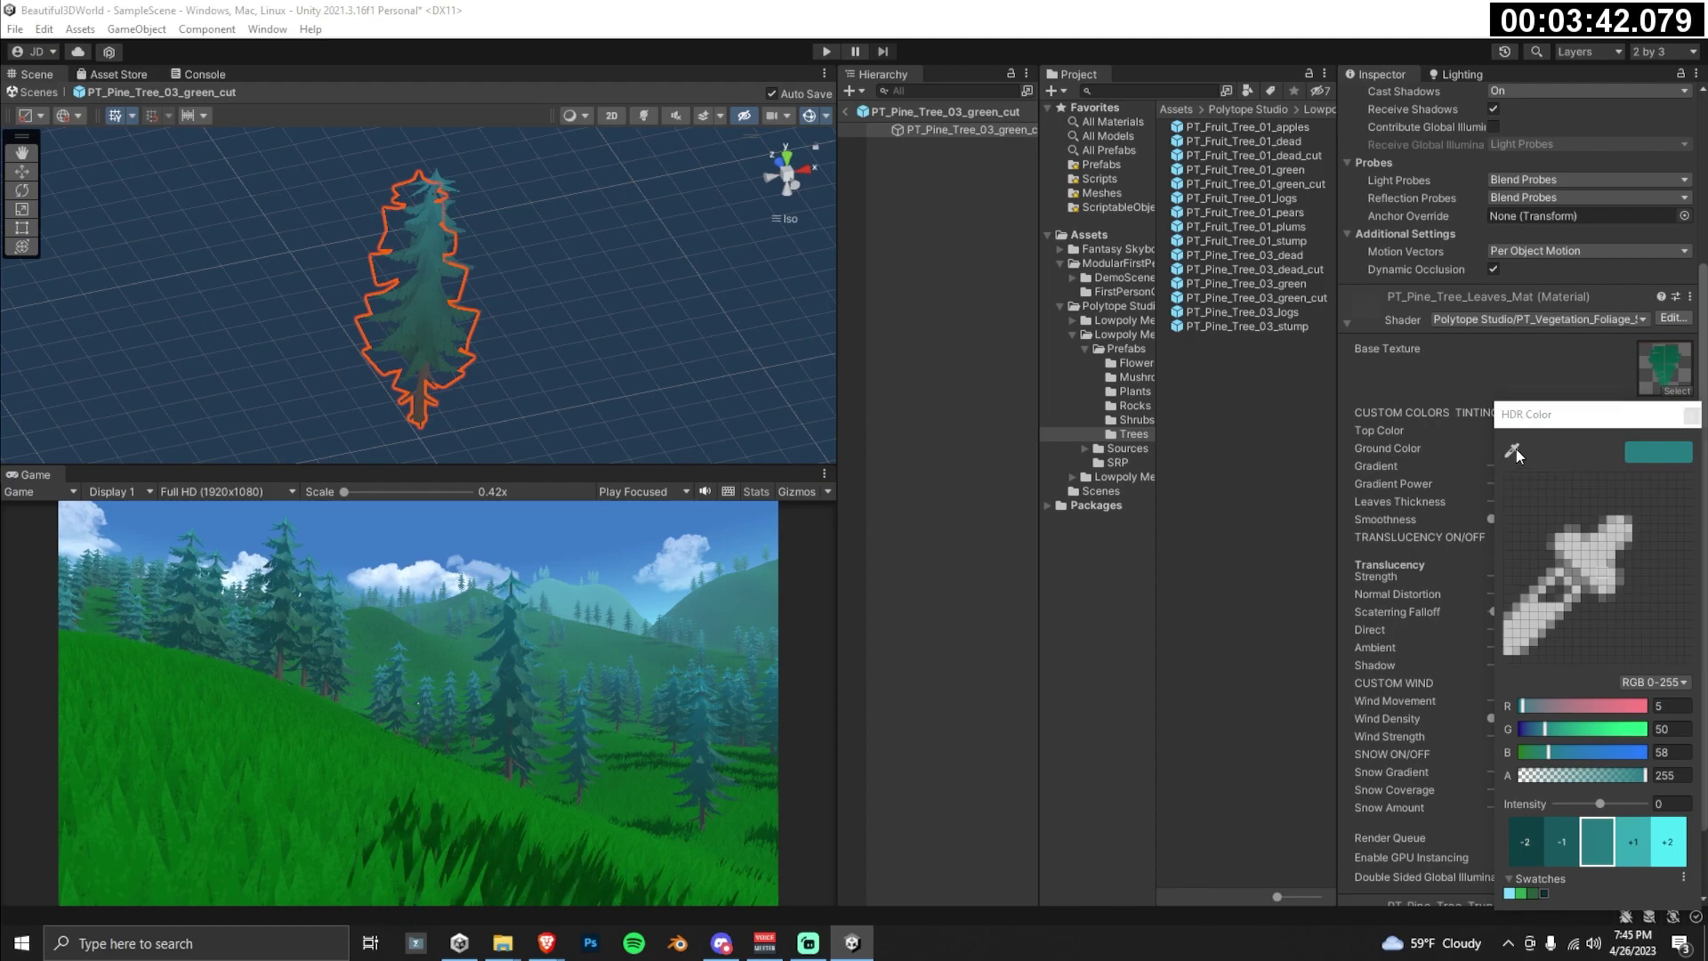
left_click(370, 756)
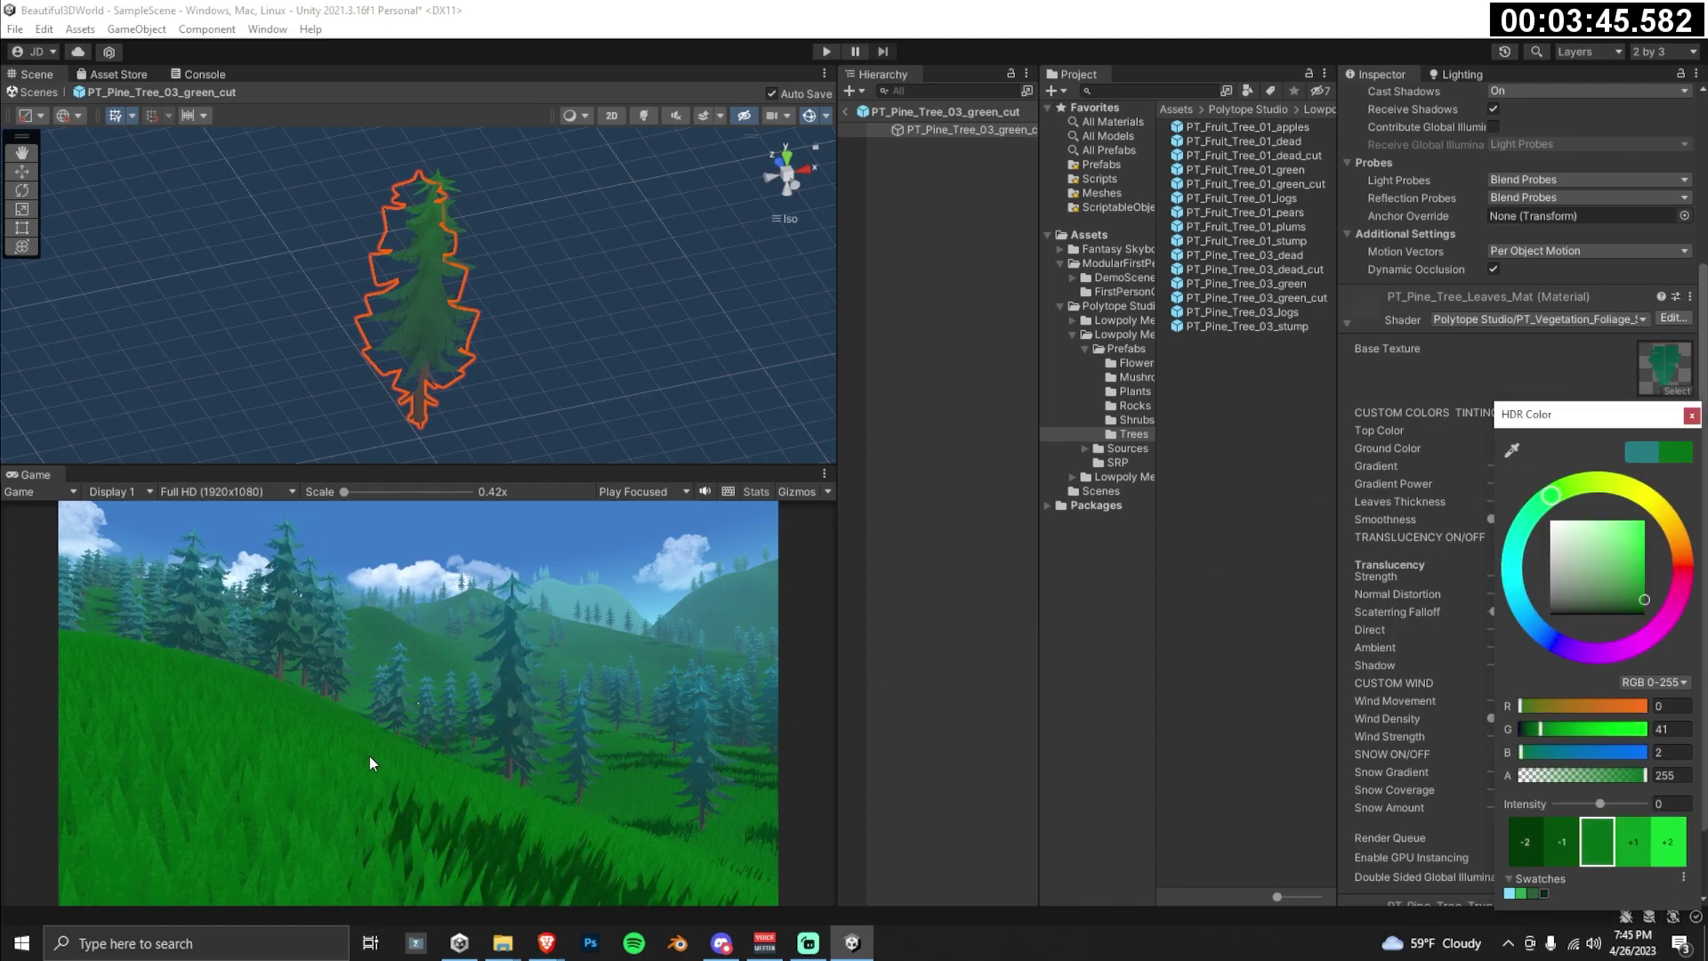
left_click(1690, 416)
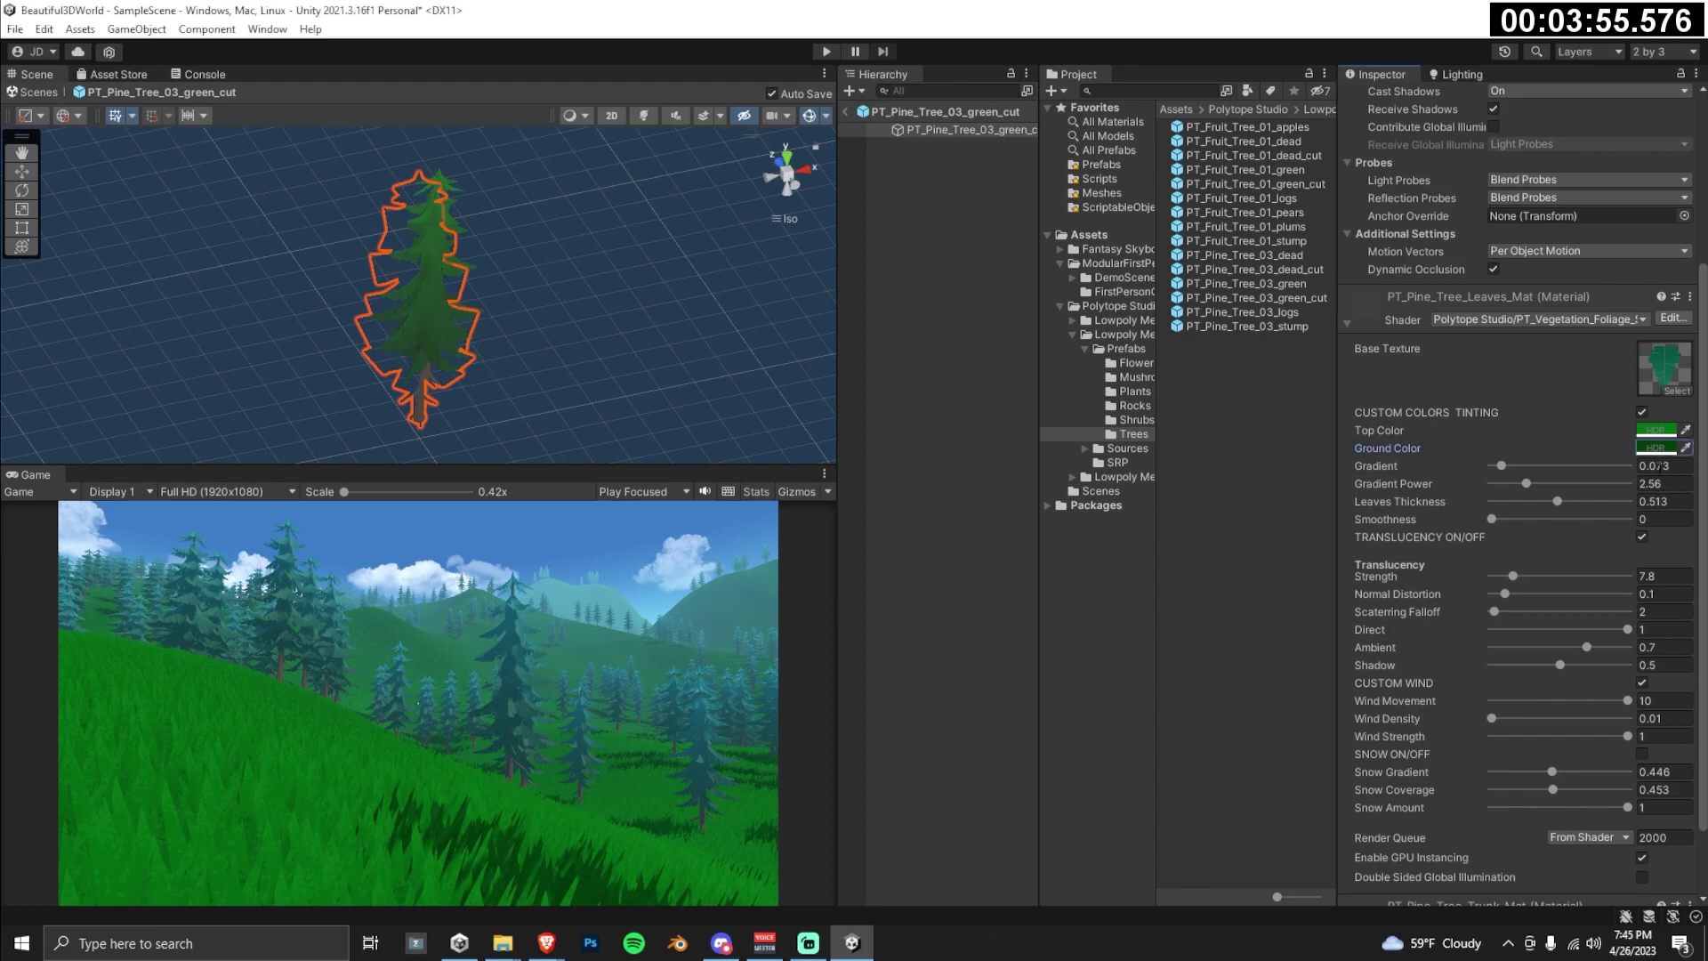
Step: Return from the prefab to the scene and reapply the pine tree entry on the Terrain to refresh the placed trees
left_click(847, 125)
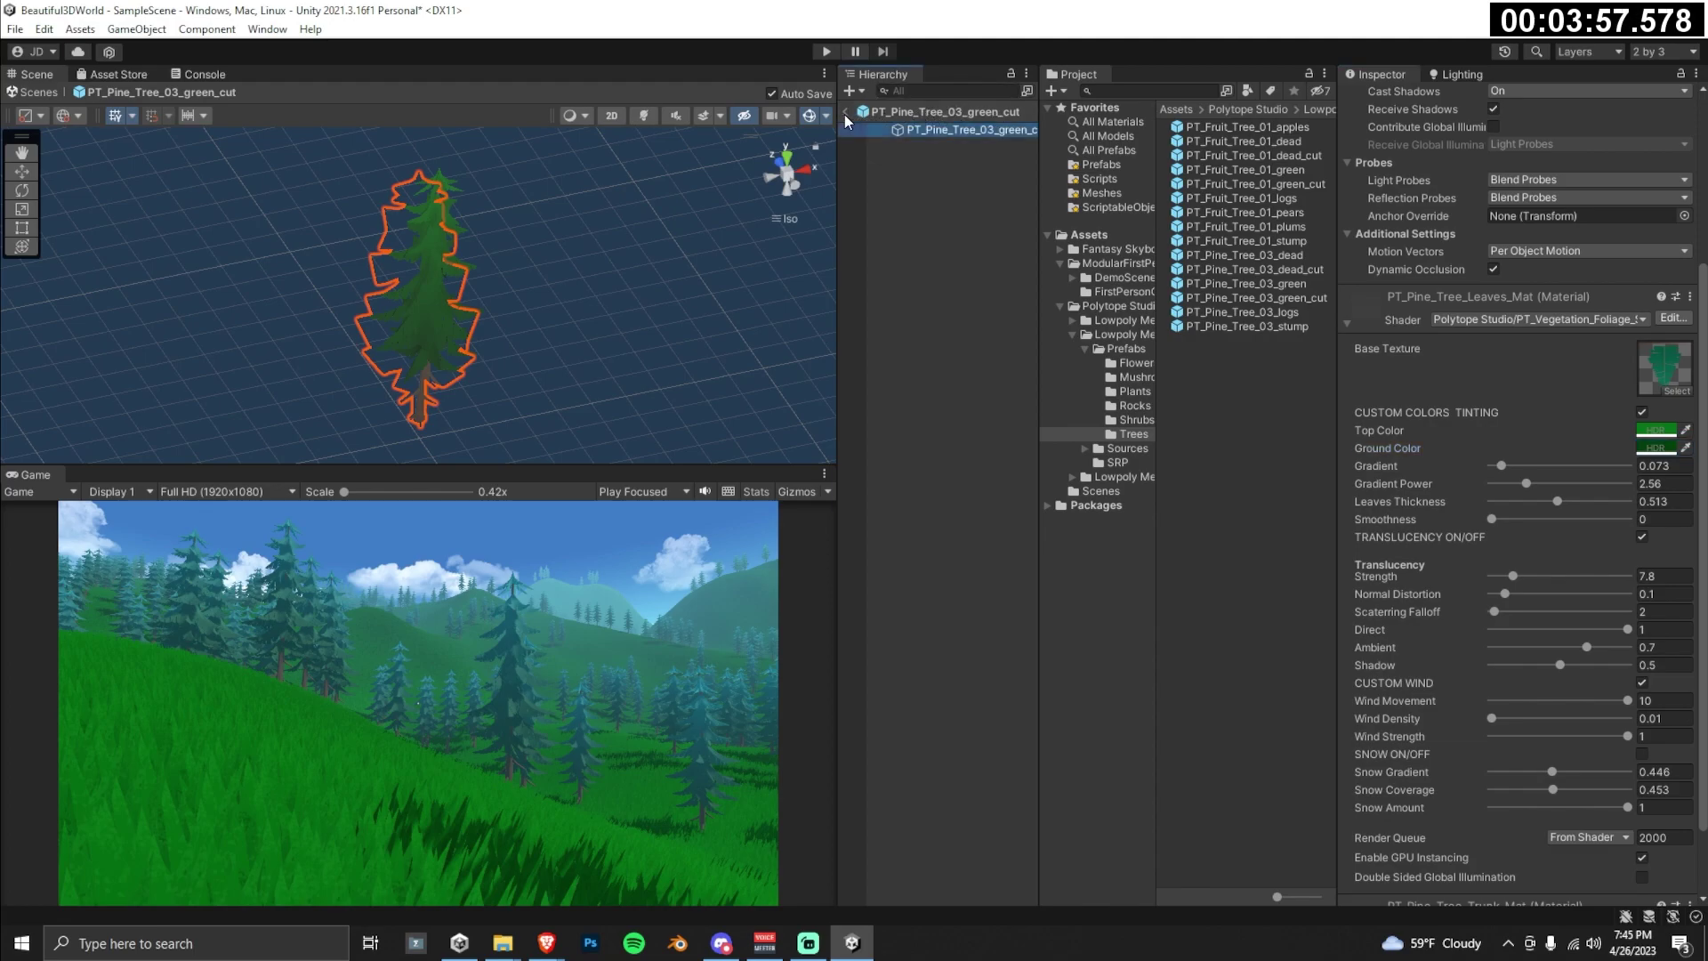
left_click(847, 113)
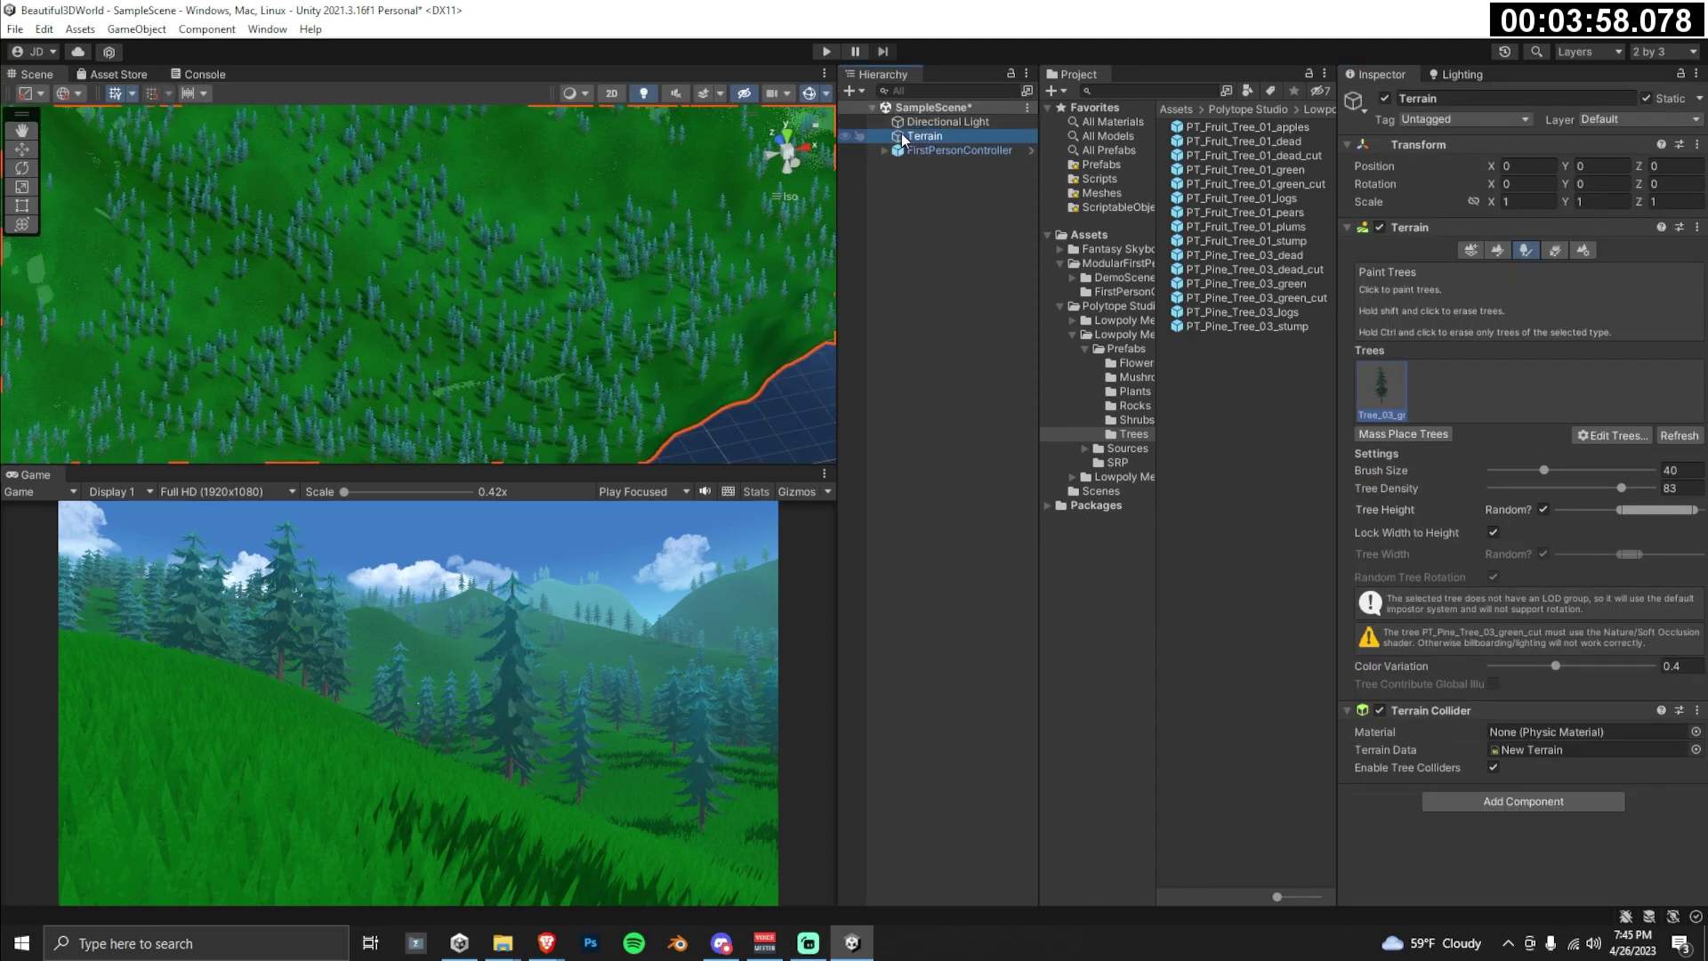
double_click(1380, 383)
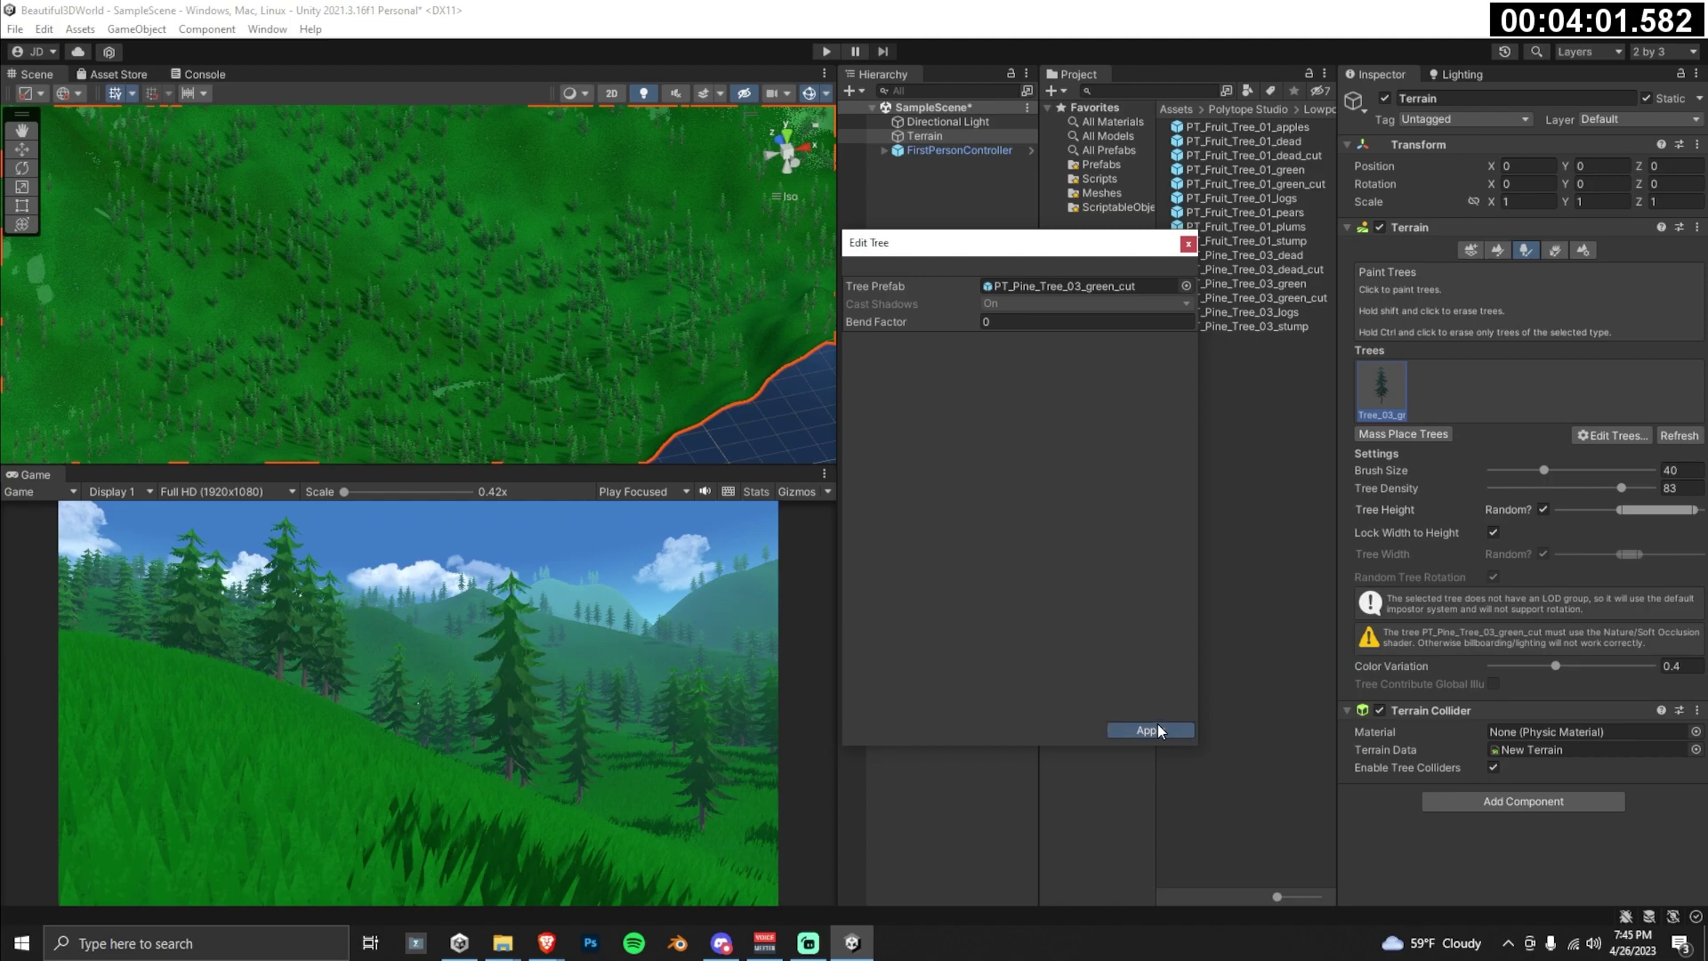
left_click(1151, 729)
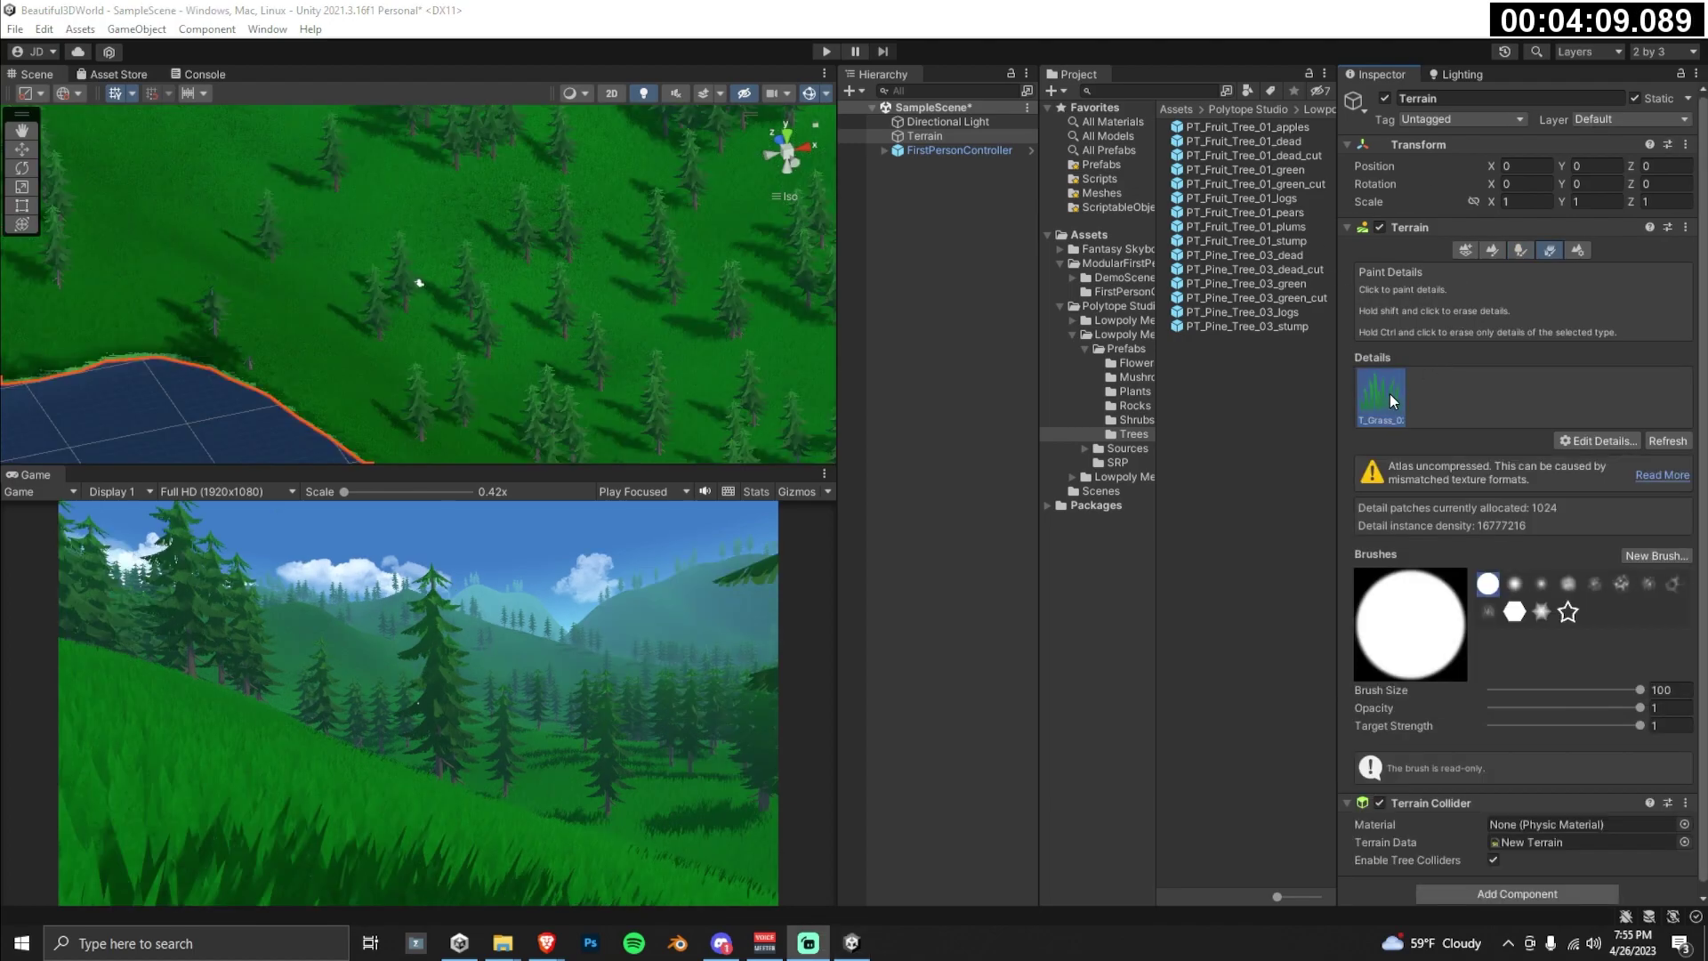
Step: Set the PT_Grass_02 detail's minimum width and height to 0.5 and its maximum width and height to 1
double_click(1390, 393)
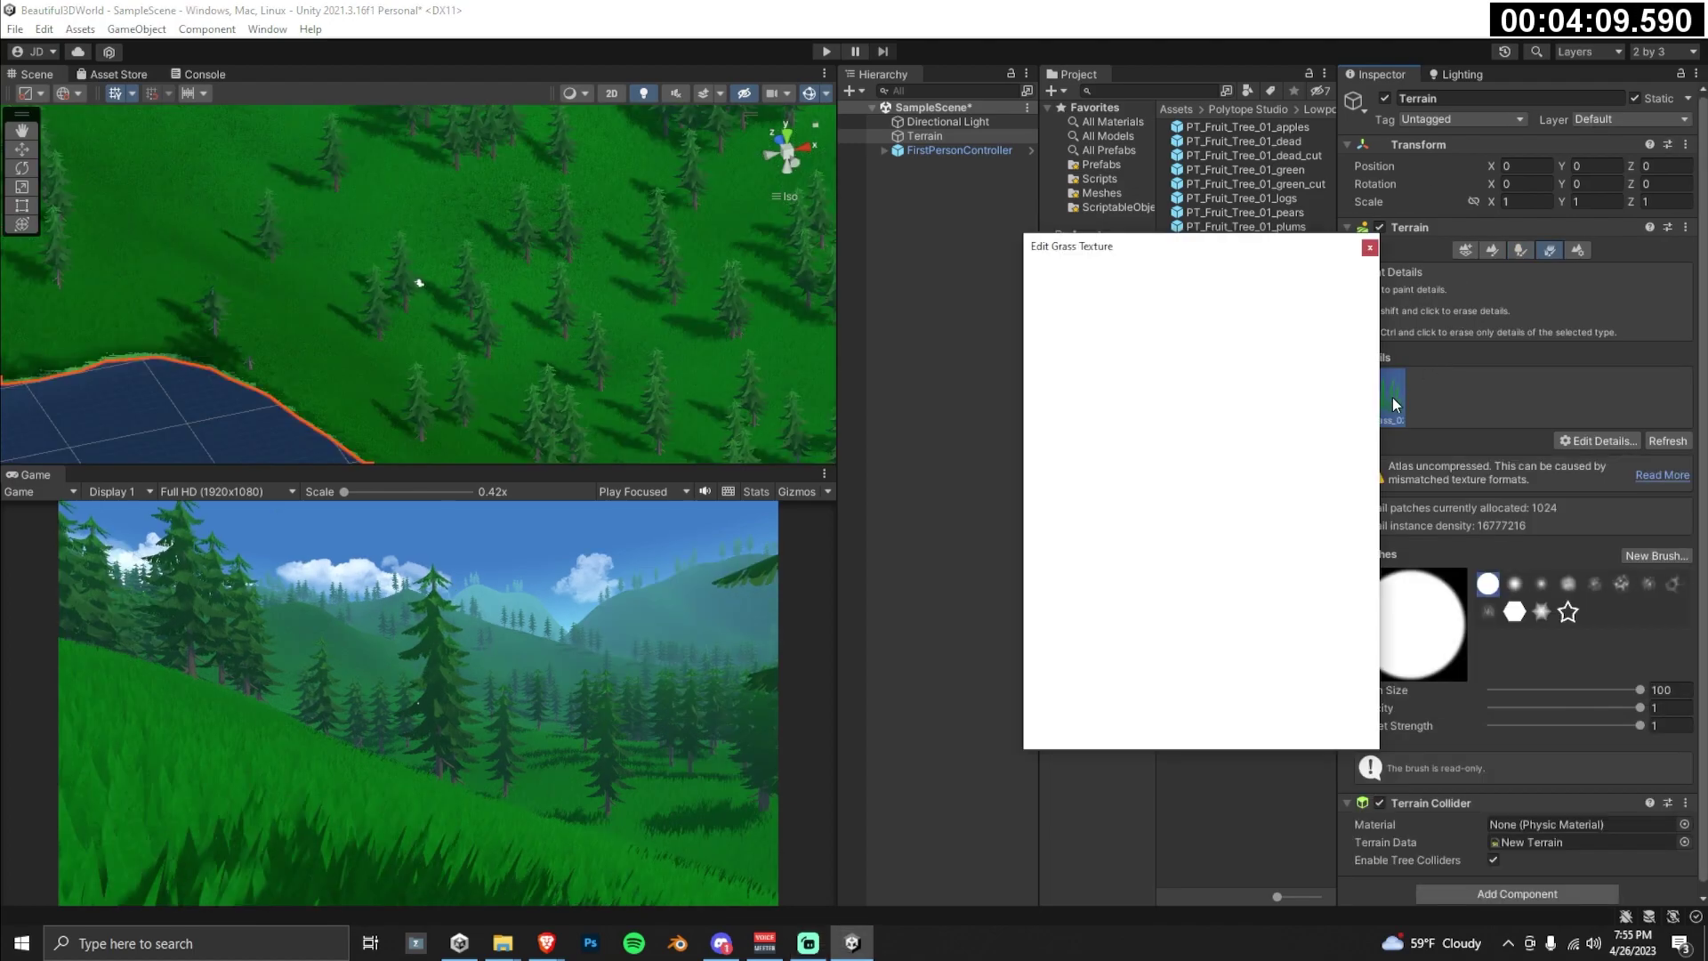
left_click(1186, 308)
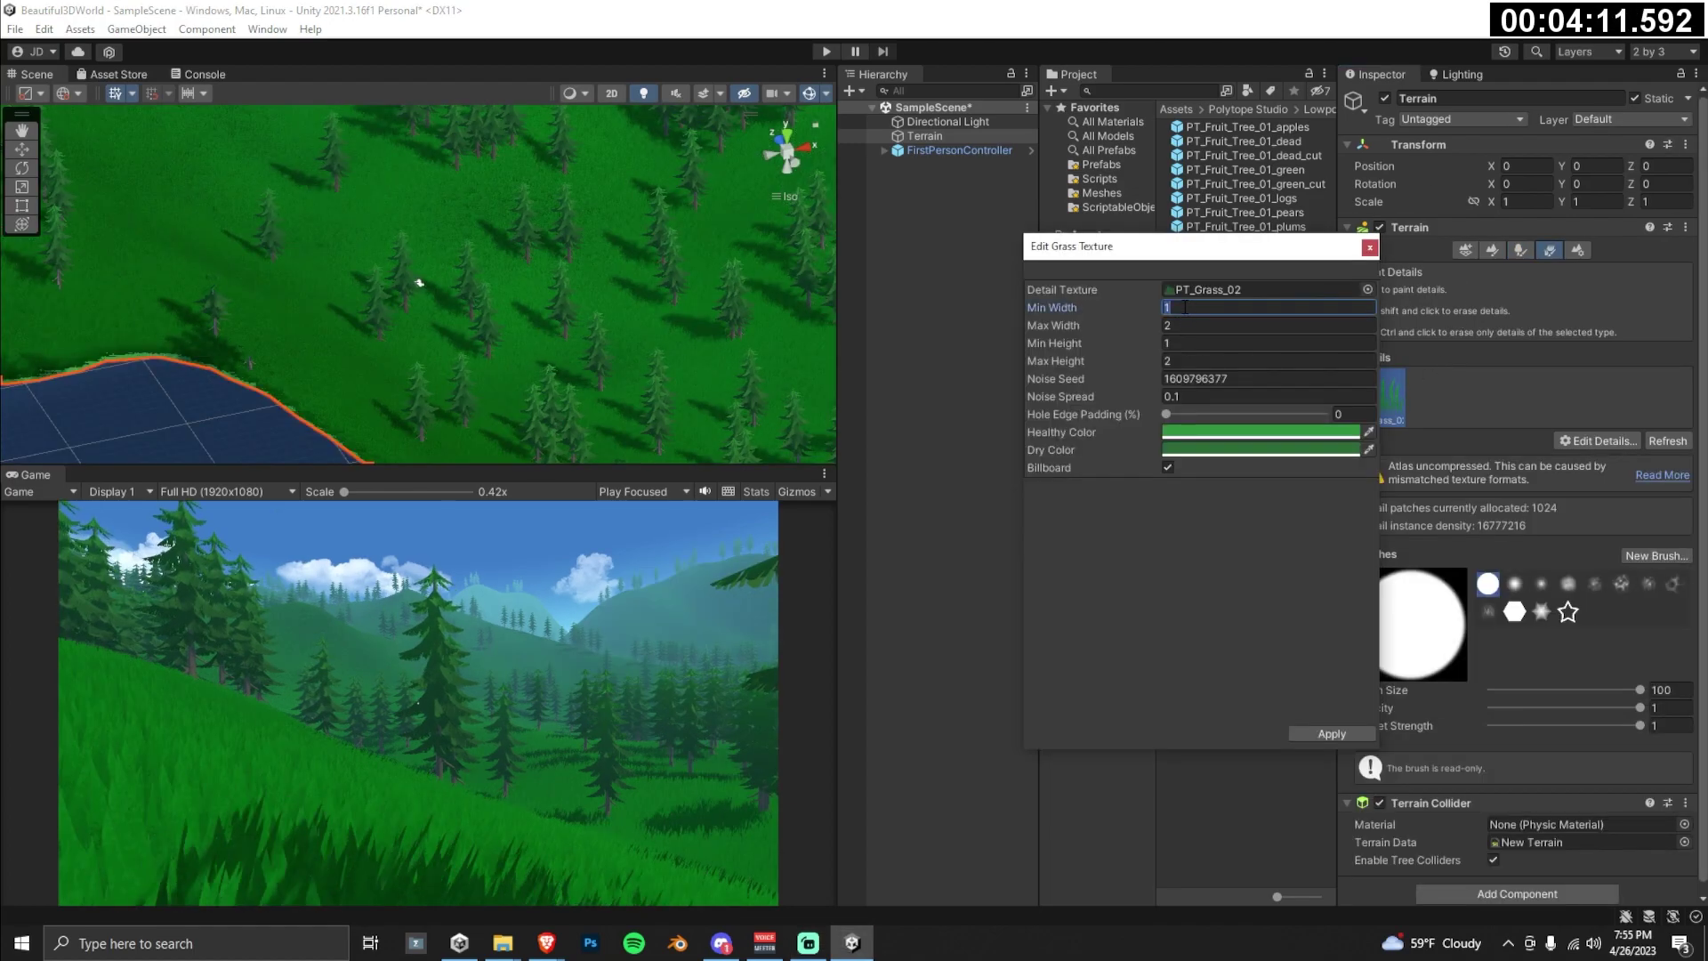
type("0.5")
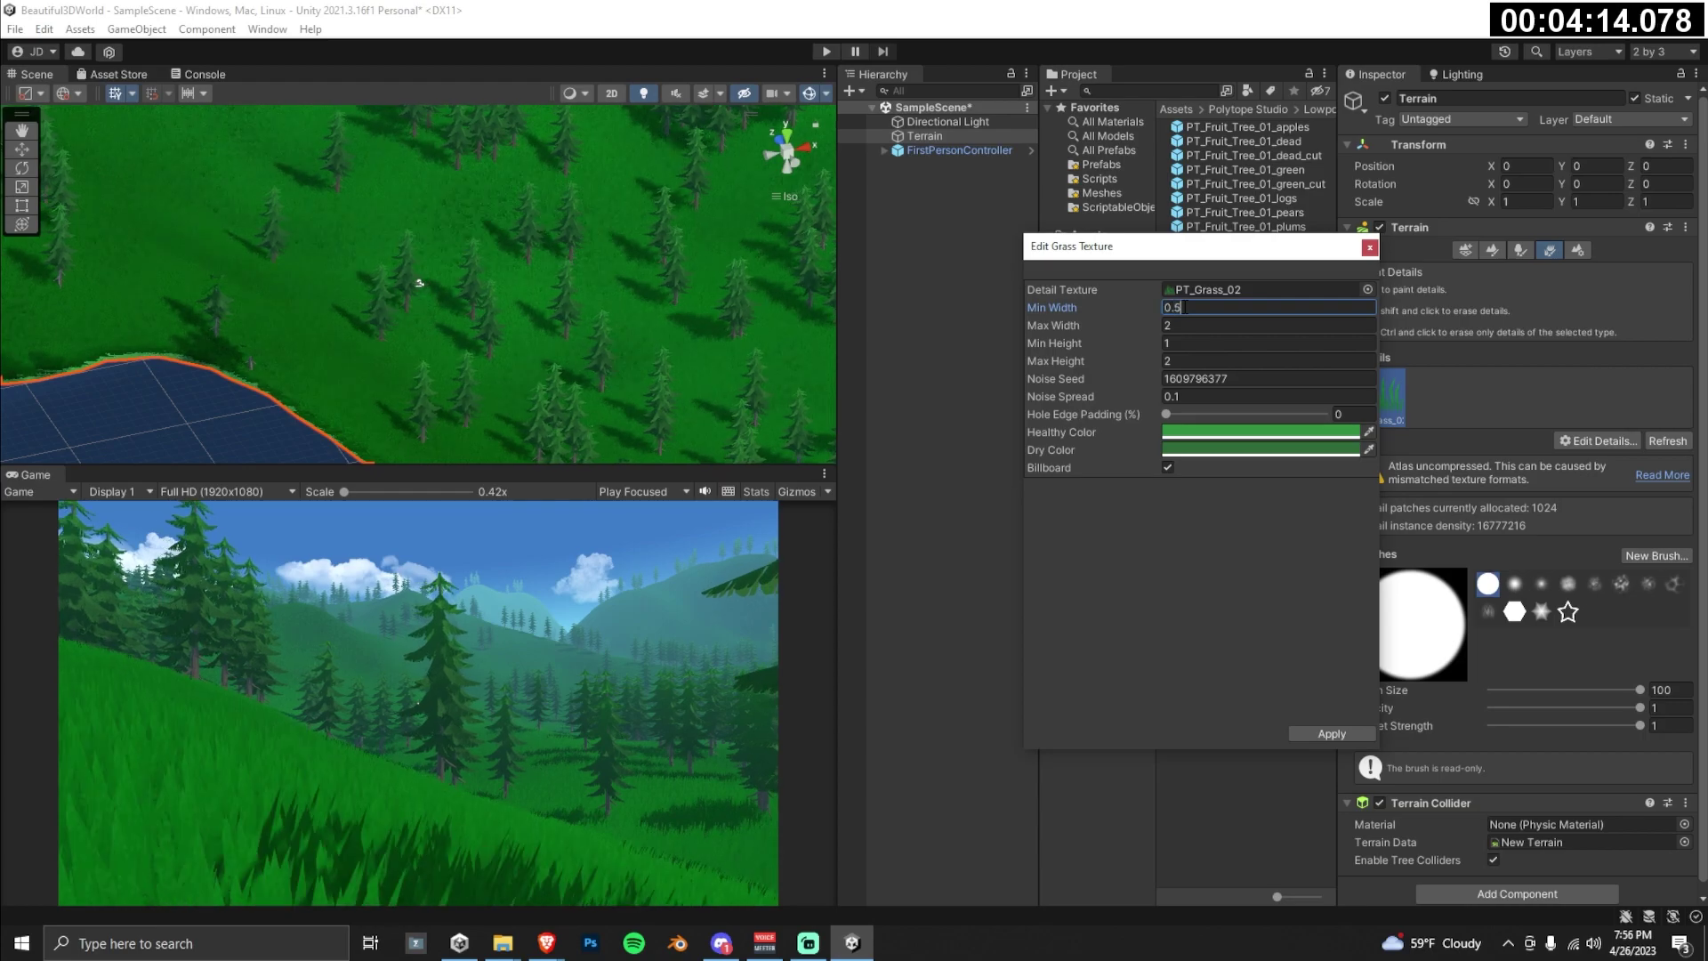
key("Tab")
type("1")
key("Tab")
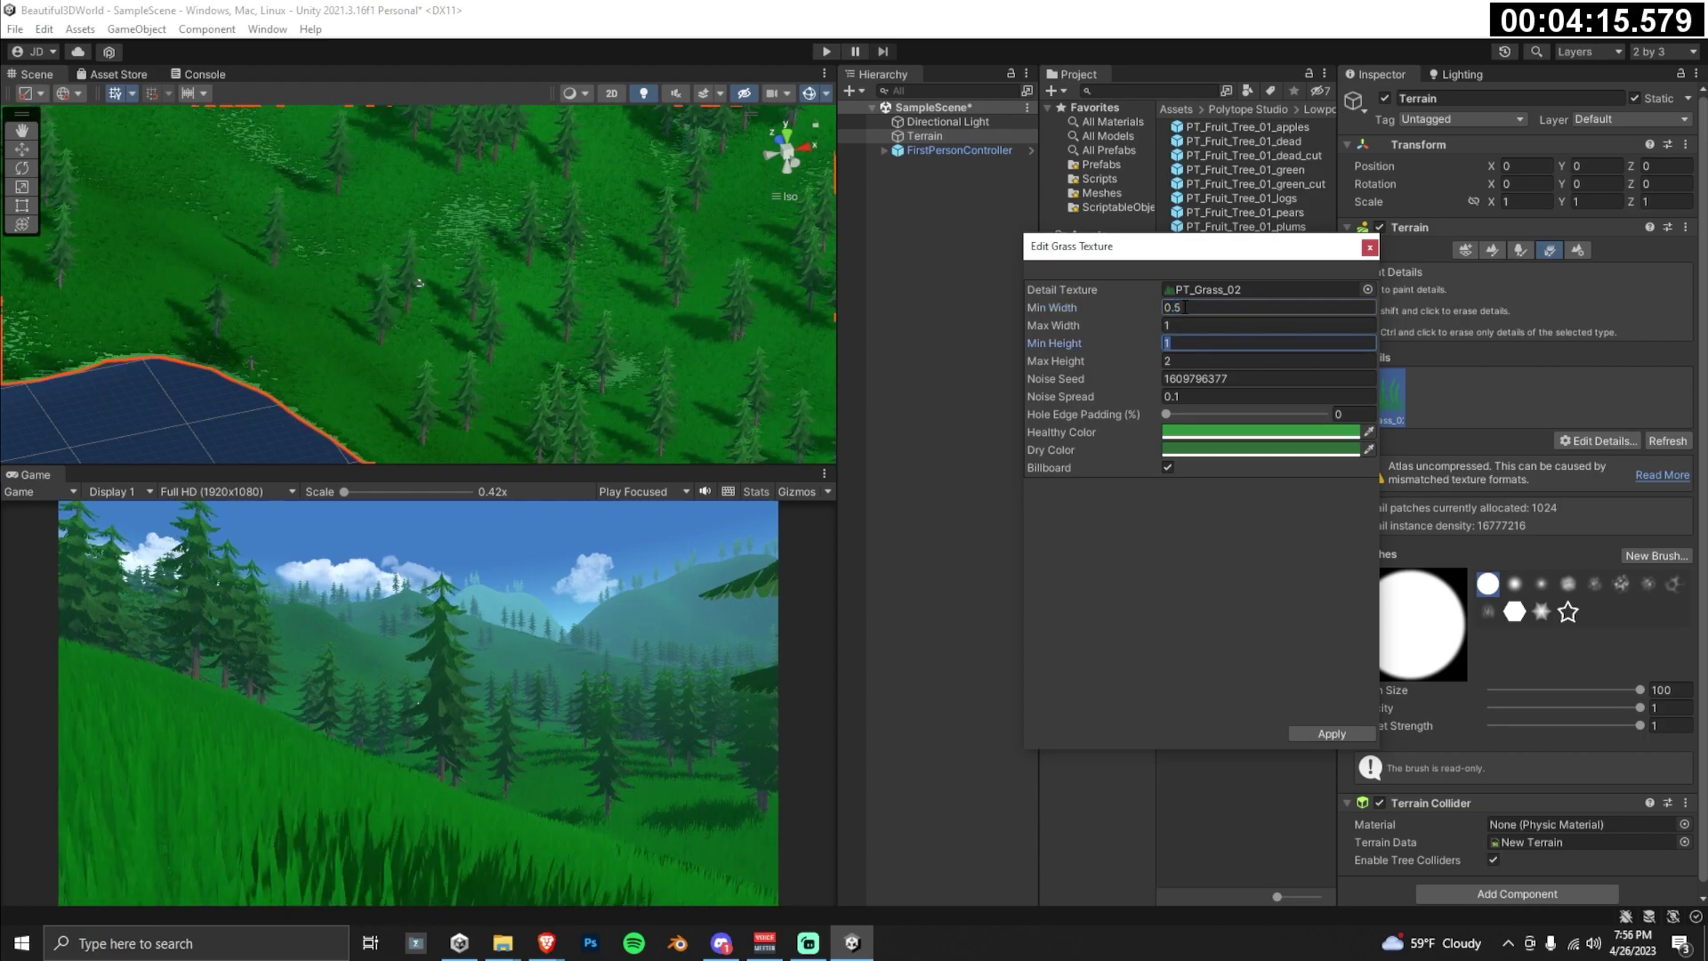
type("0.5")
key("Tab")
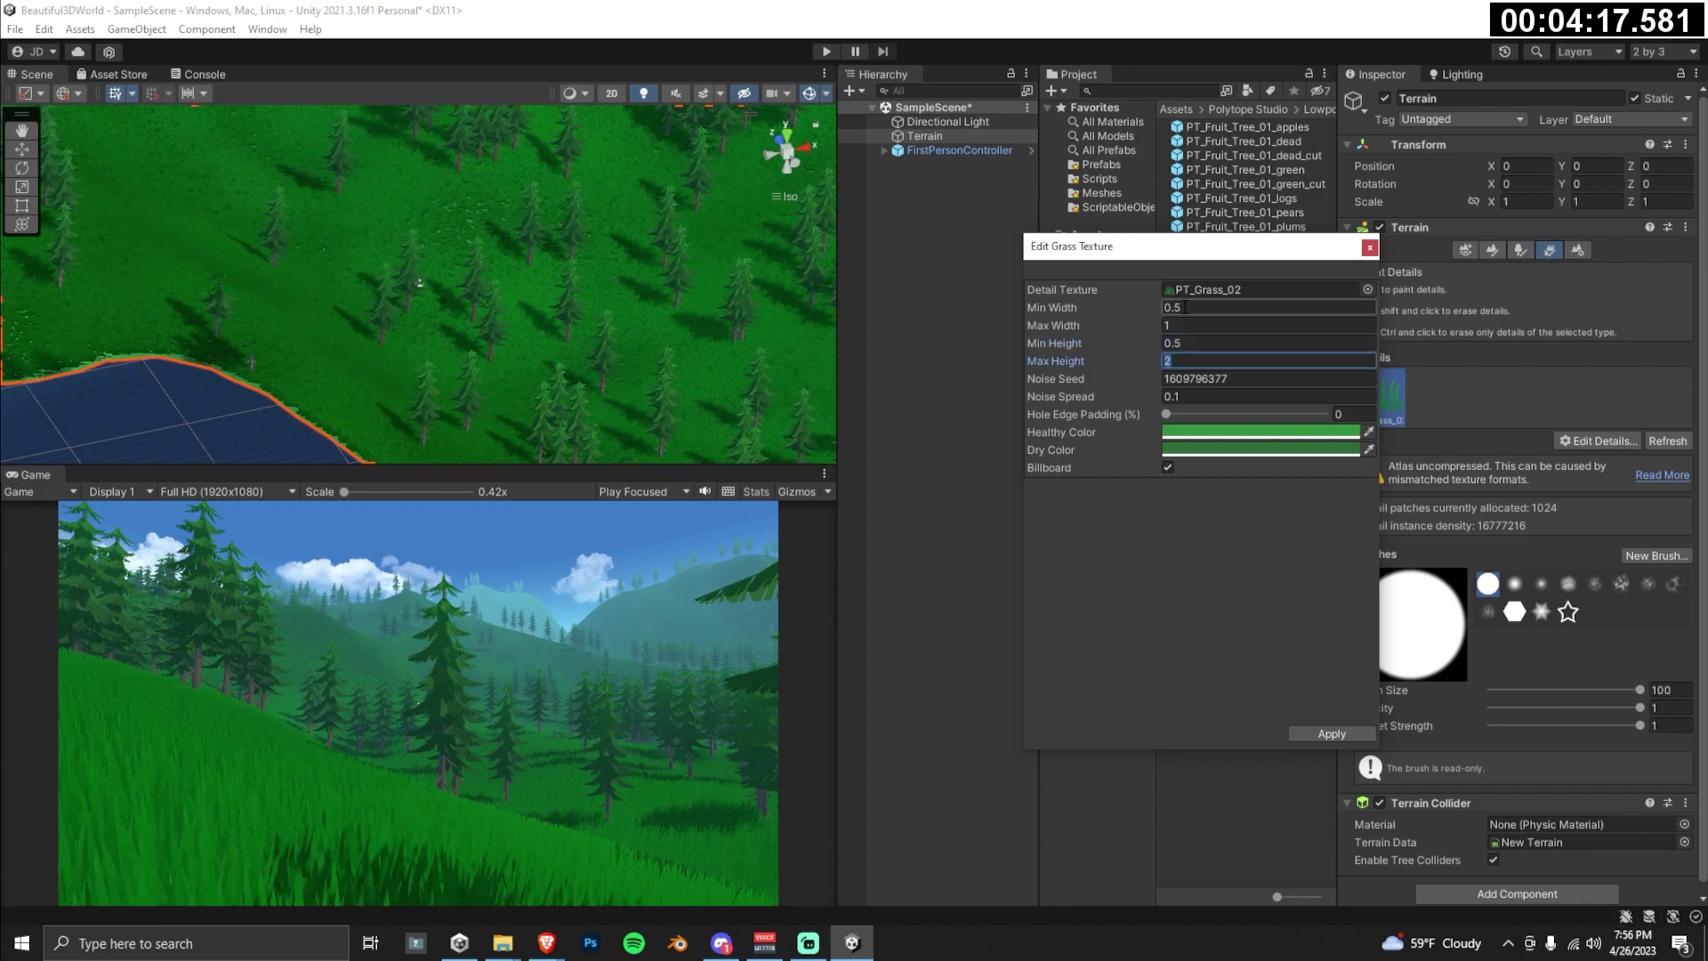
type("1")
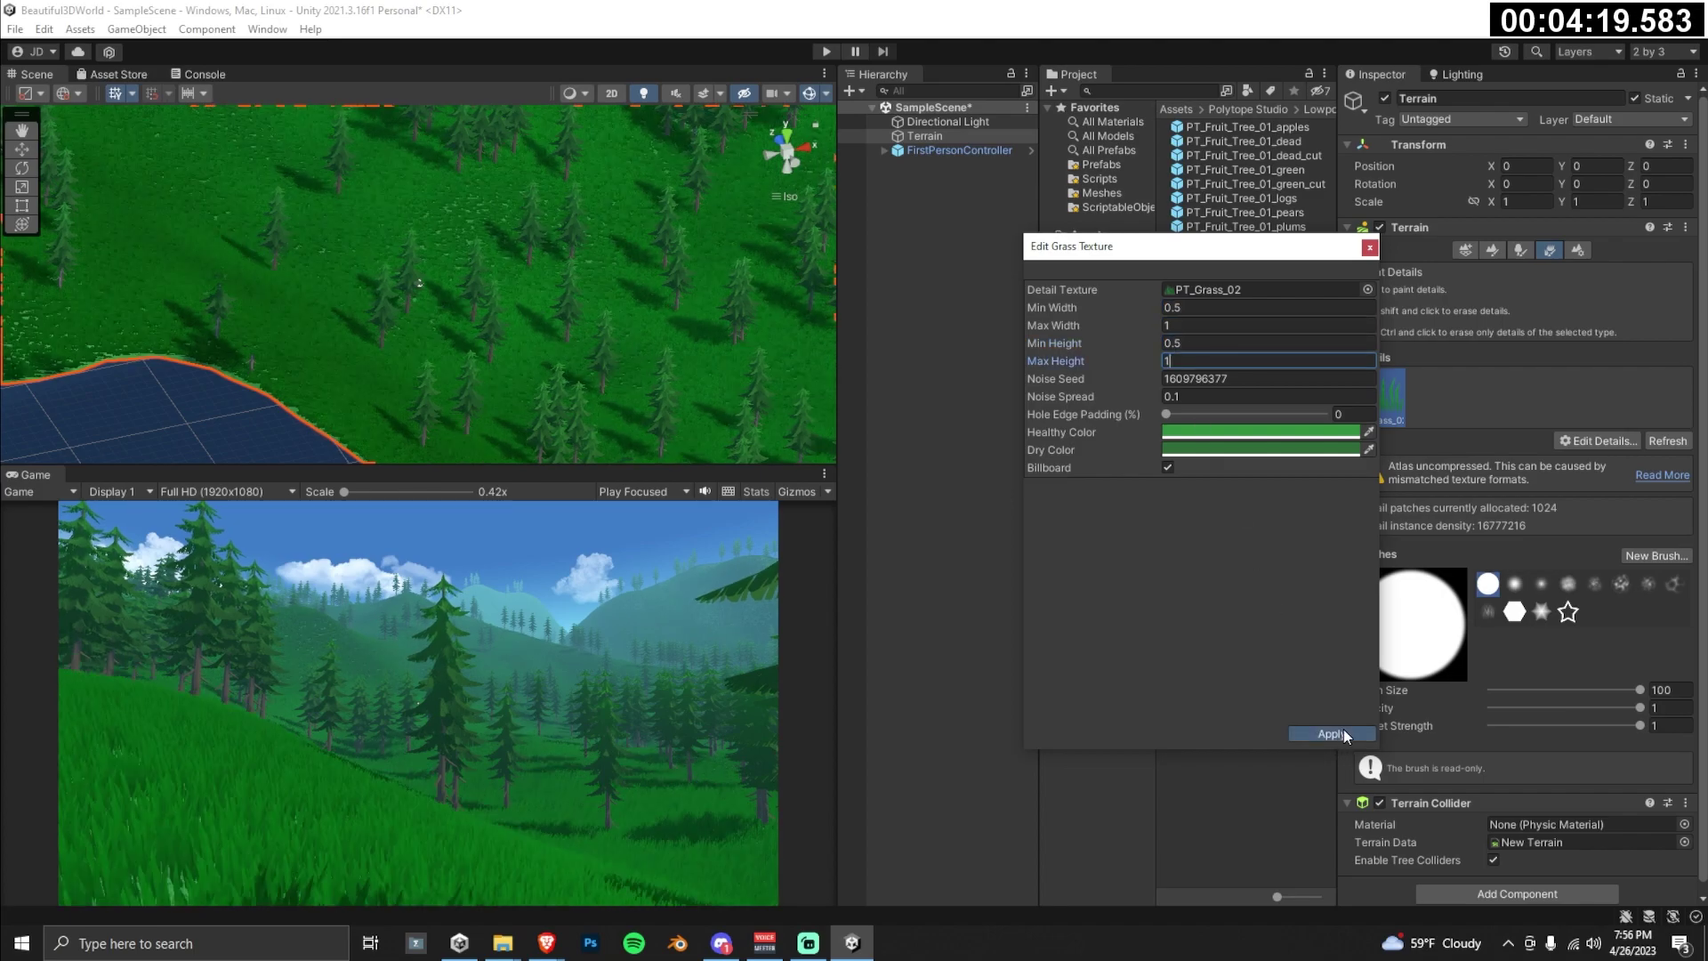
left_click(1344, 734)
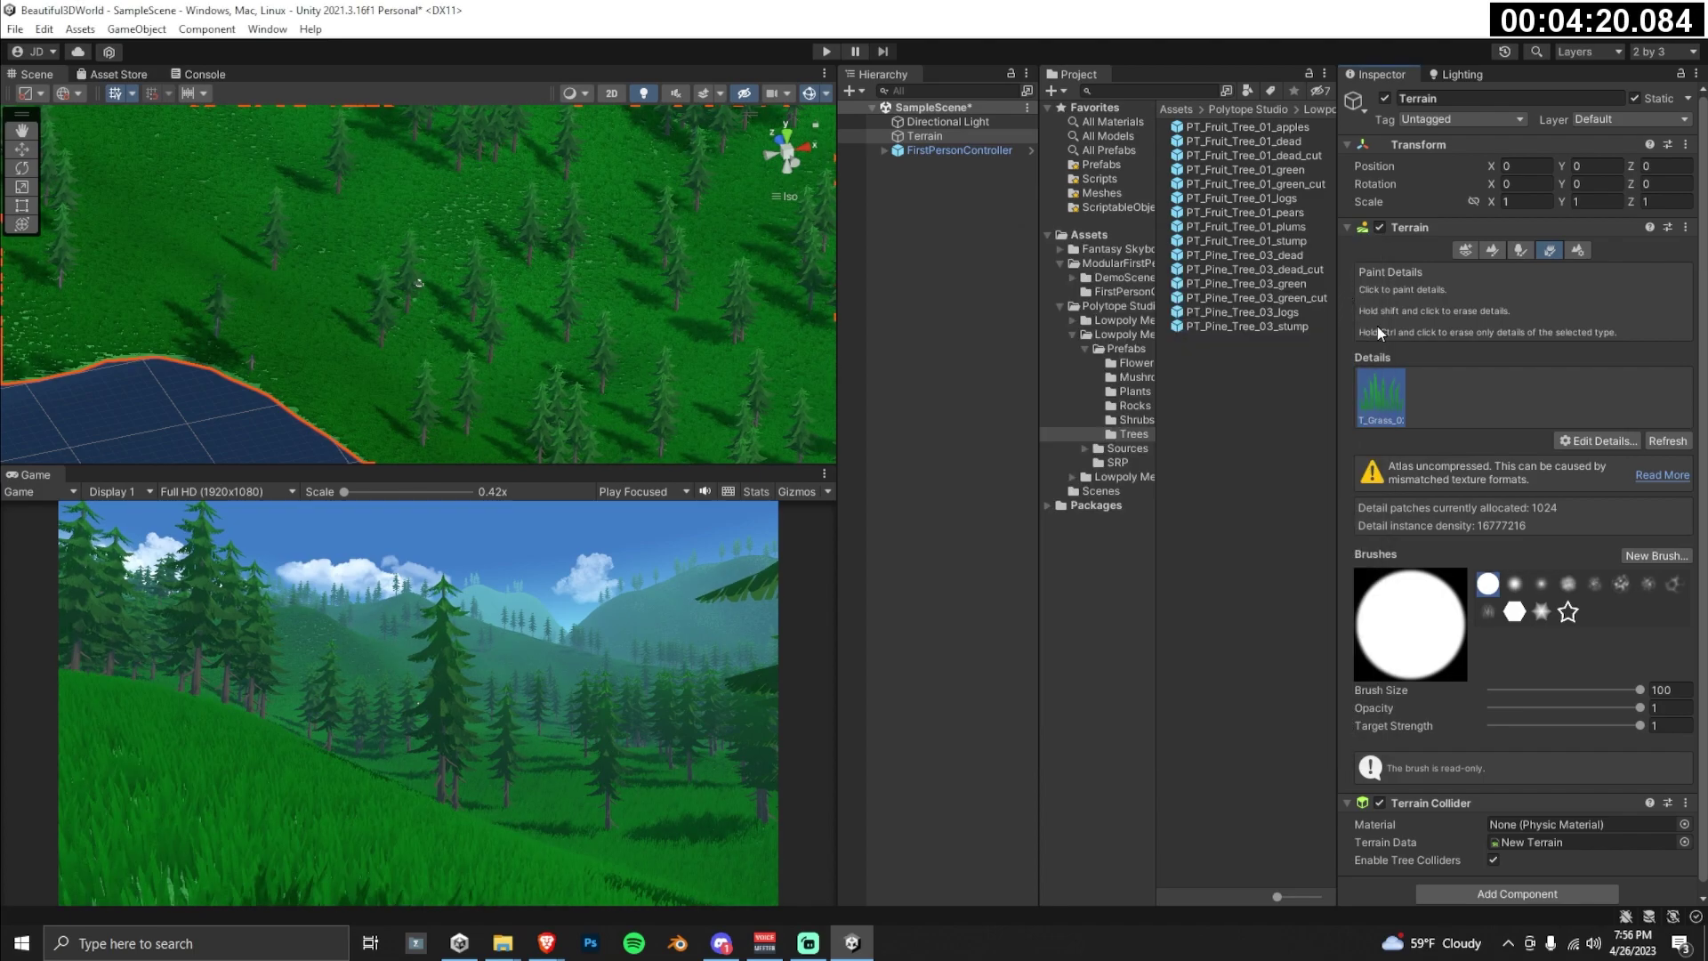
Step: Reduce the terrain's Detail Distance to 117 and its Tree Distance to 656
left_click(1523, 253)
left_click(1582, 248)
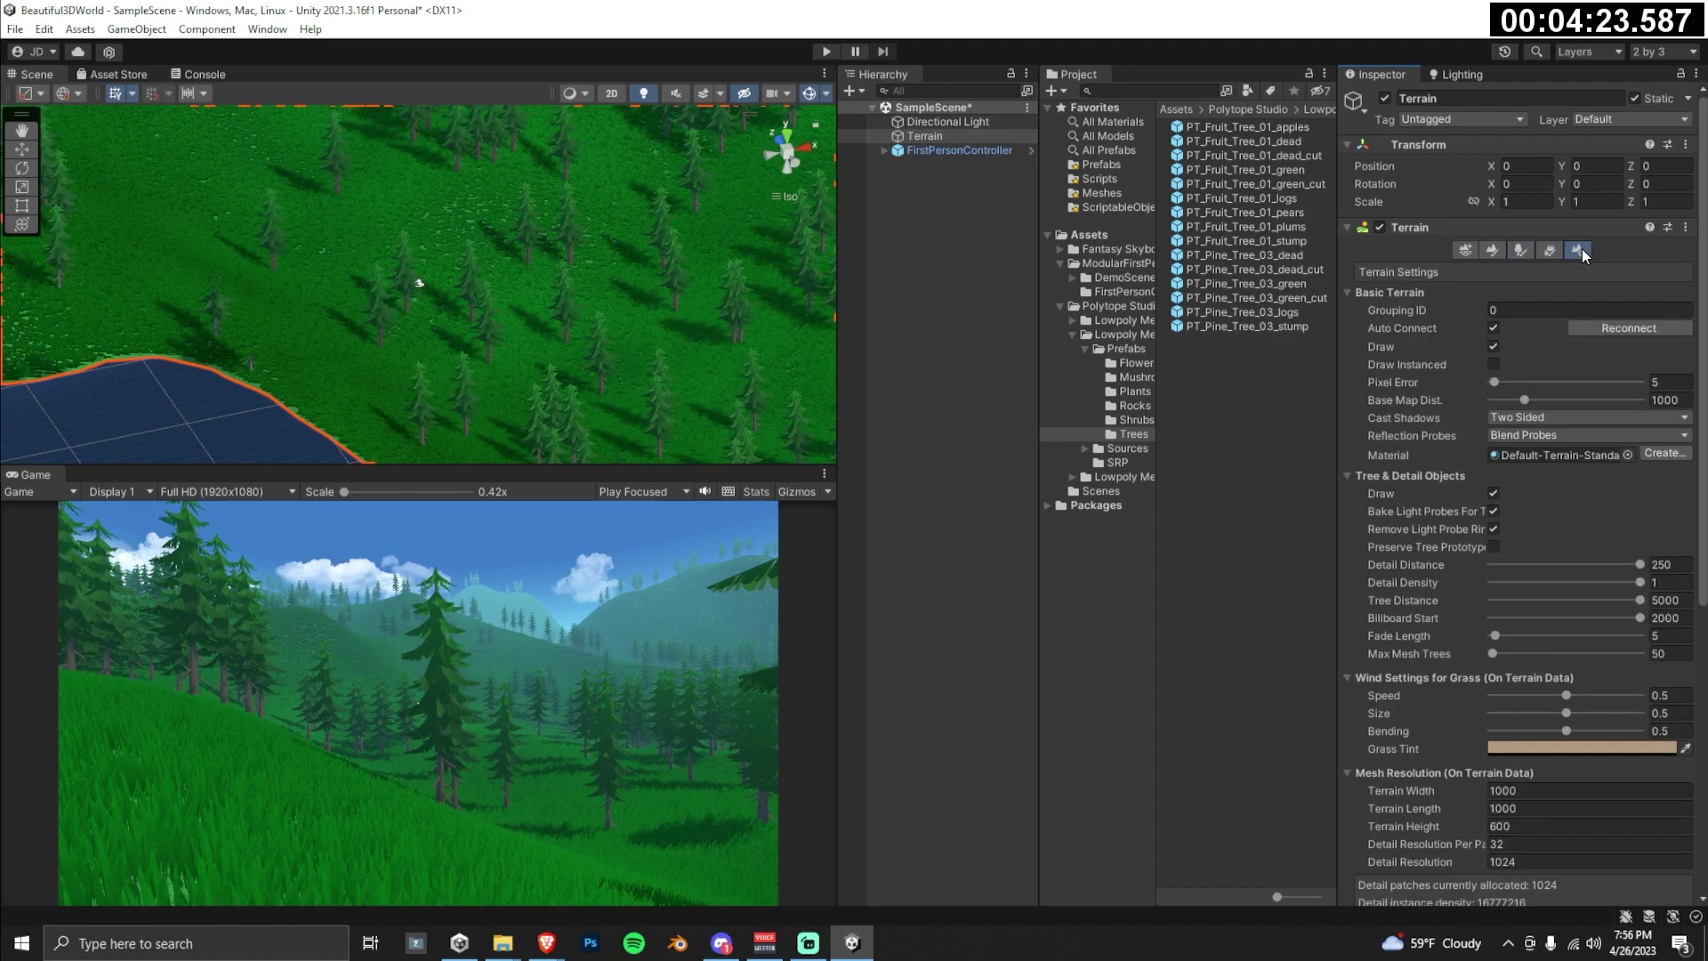
left_click_drag(1636, 562, 1509, 606)
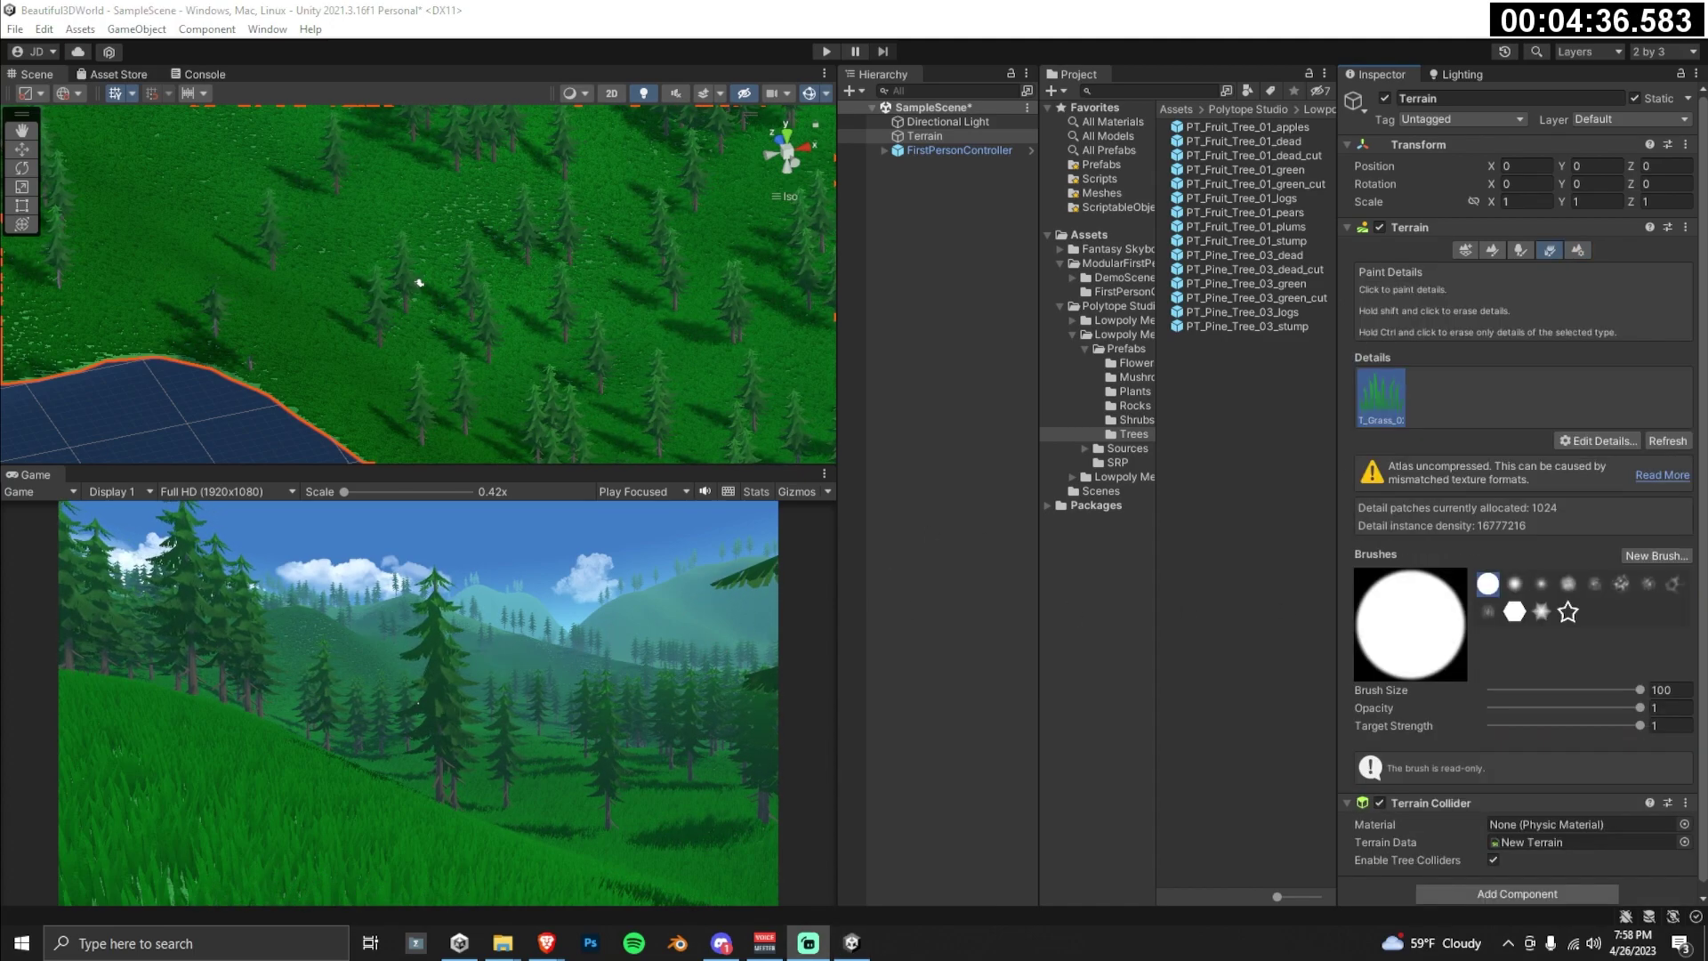
Step: Add the PT_Fruit_Tree_01_stump prefab to the terrain's paintable trees
left_click(1522, 250)
left_click(1187, 287)
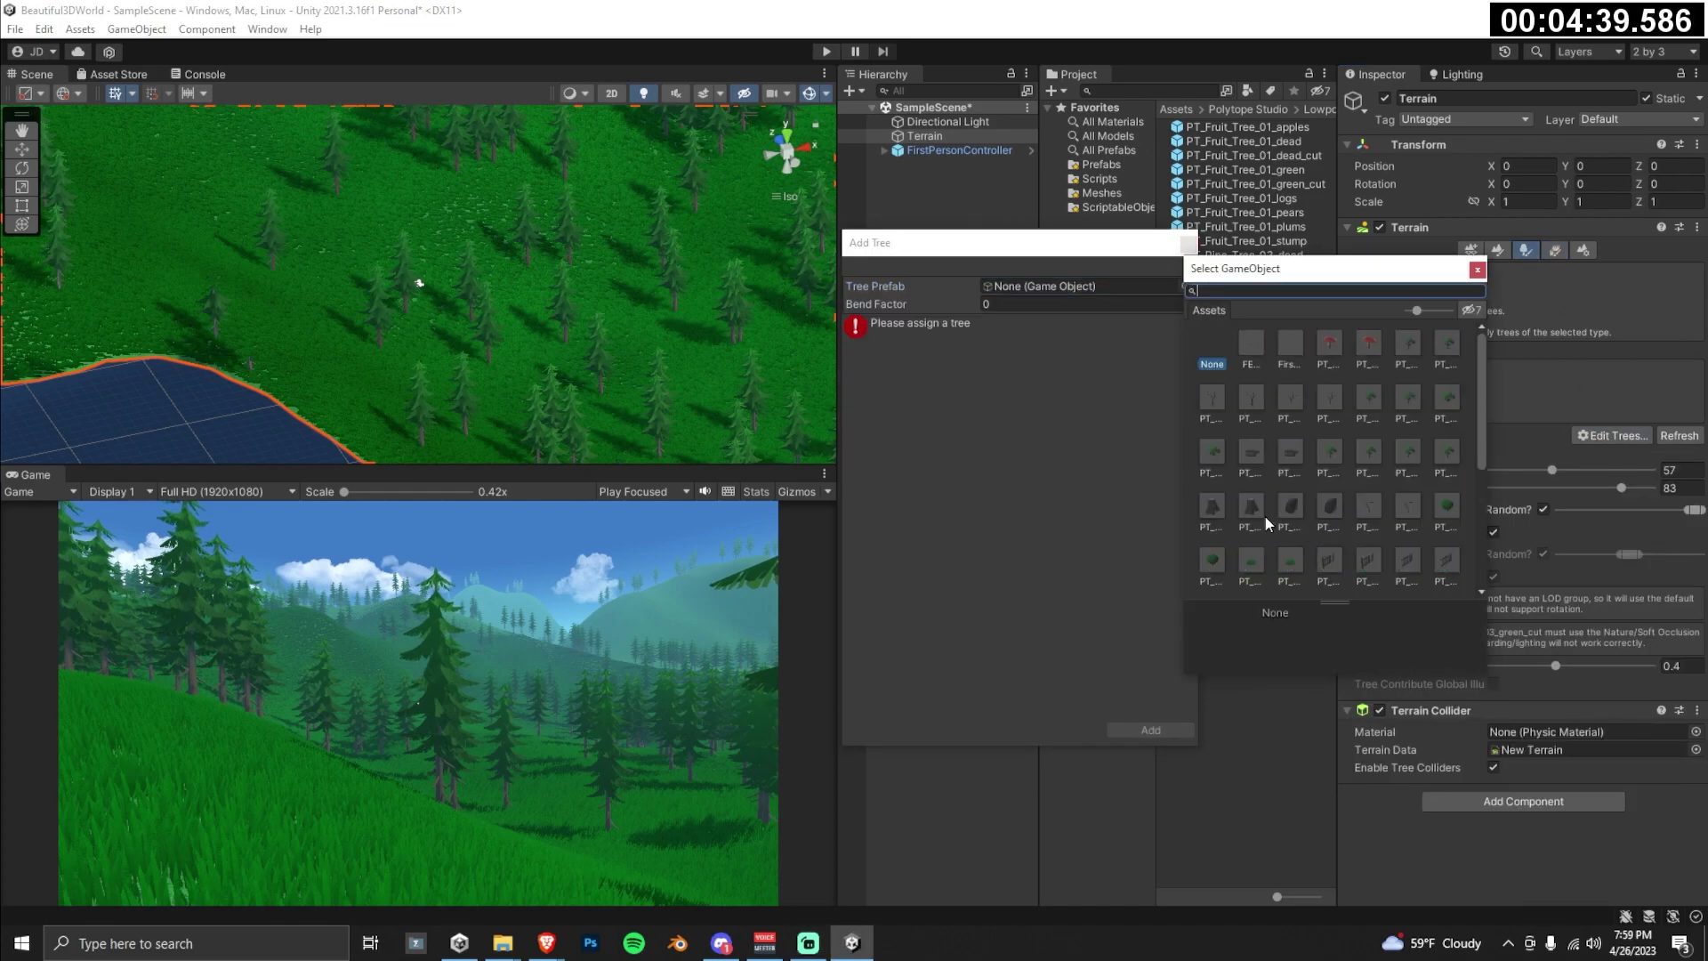
double_click(1213, 505)
left_click(1151, 730)
Step: Add the PT_Caesars_Mushroom_01 prefab as another paintable tree type on the terrain
left_click(1611, 435)
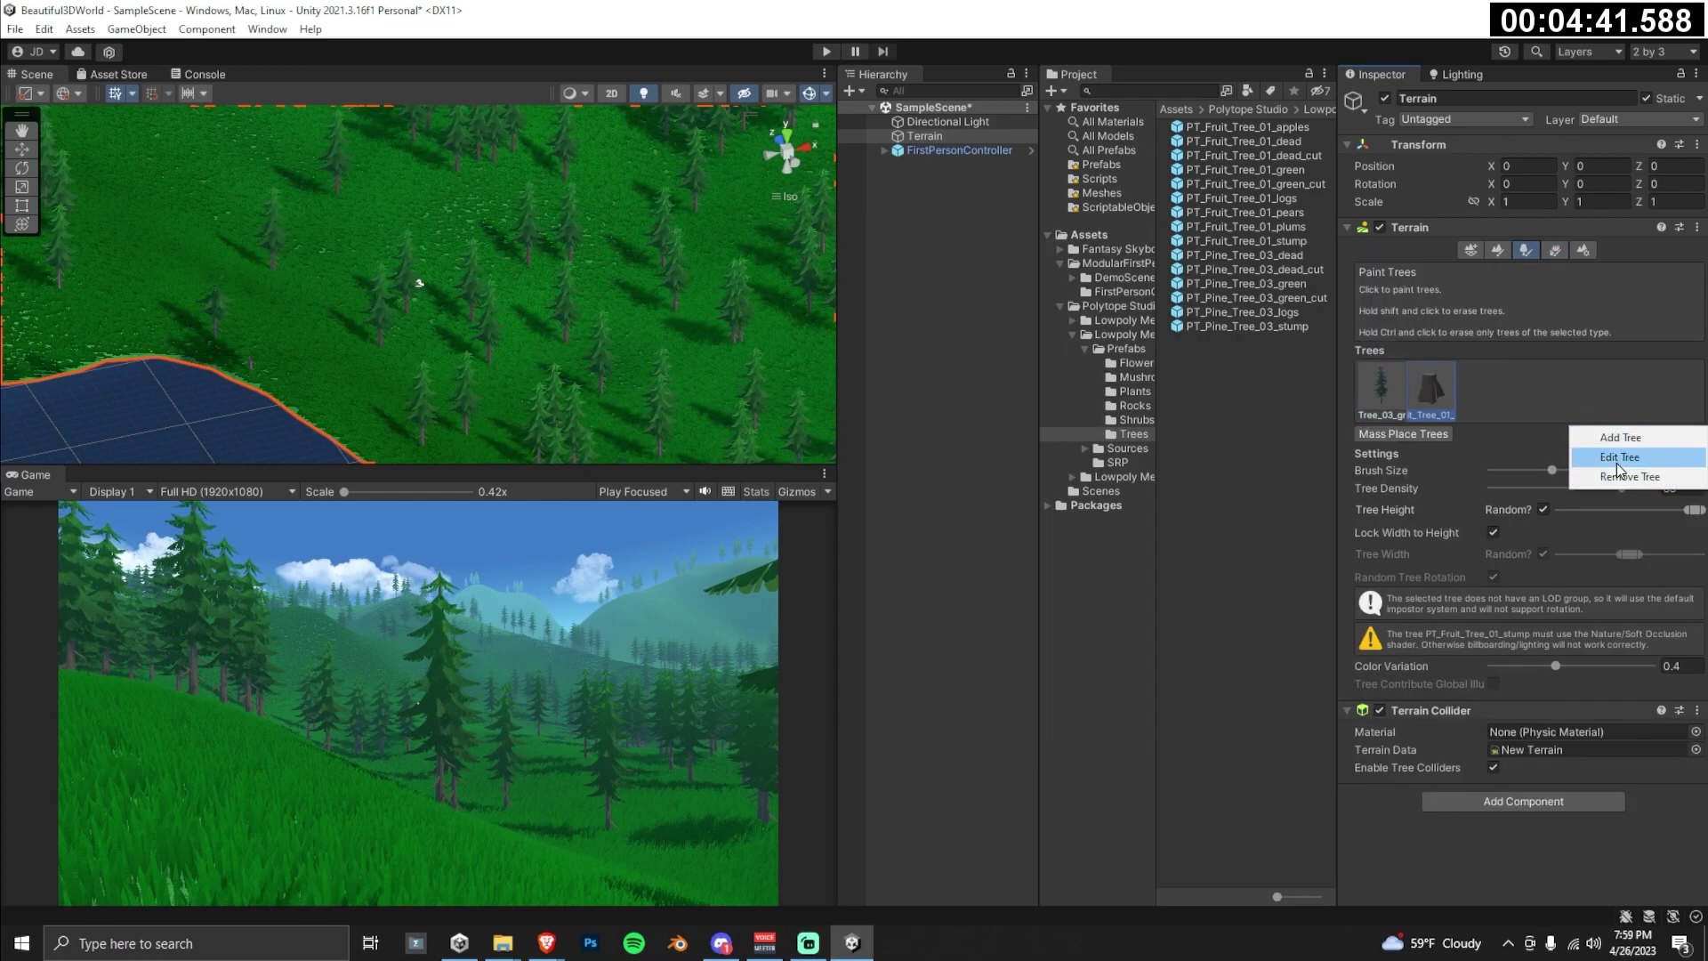
left_click(1605, 440)
left_click(1187, 287)
double_click(1246, 347)
left_click(1151, 729)
Step: Add the red poppy flower prefab to the terrain's paintable trees
left_click(1612, 435)
left_click(1630, 440)
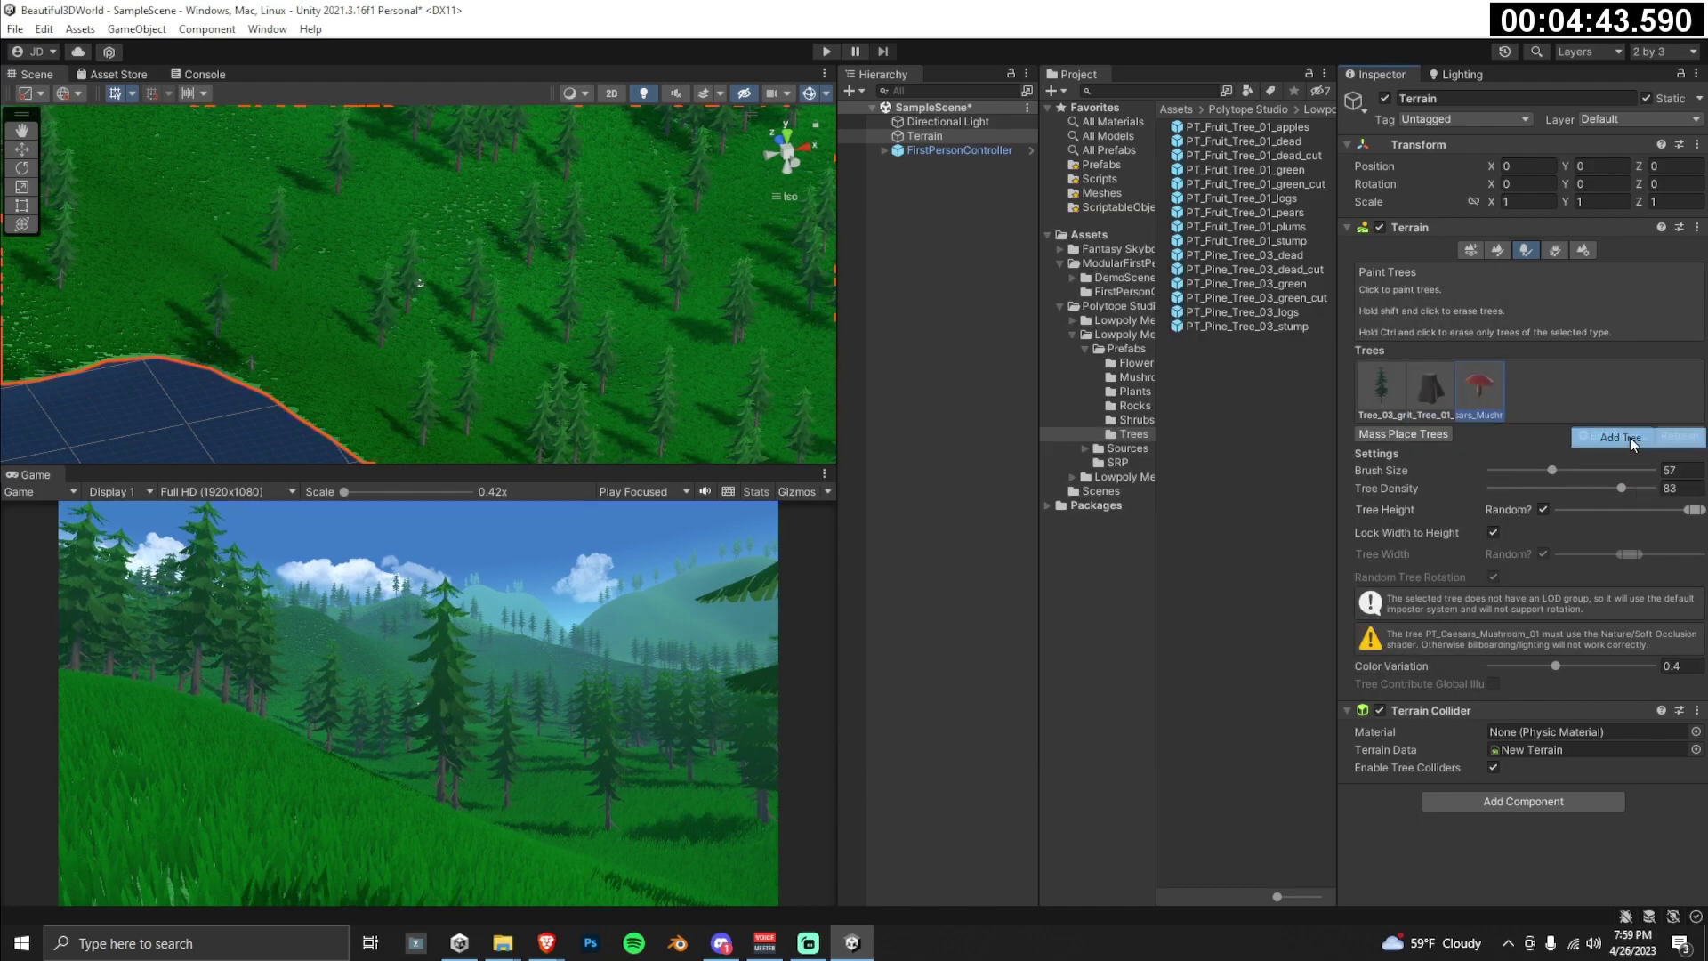
left_click(1189, 287)
double_click(1411, 512)
Step: Search the prefabs for "Rock" and add PT_Generic_Rock_01 to the terrain's paintable trees
left_click(1611, 435)
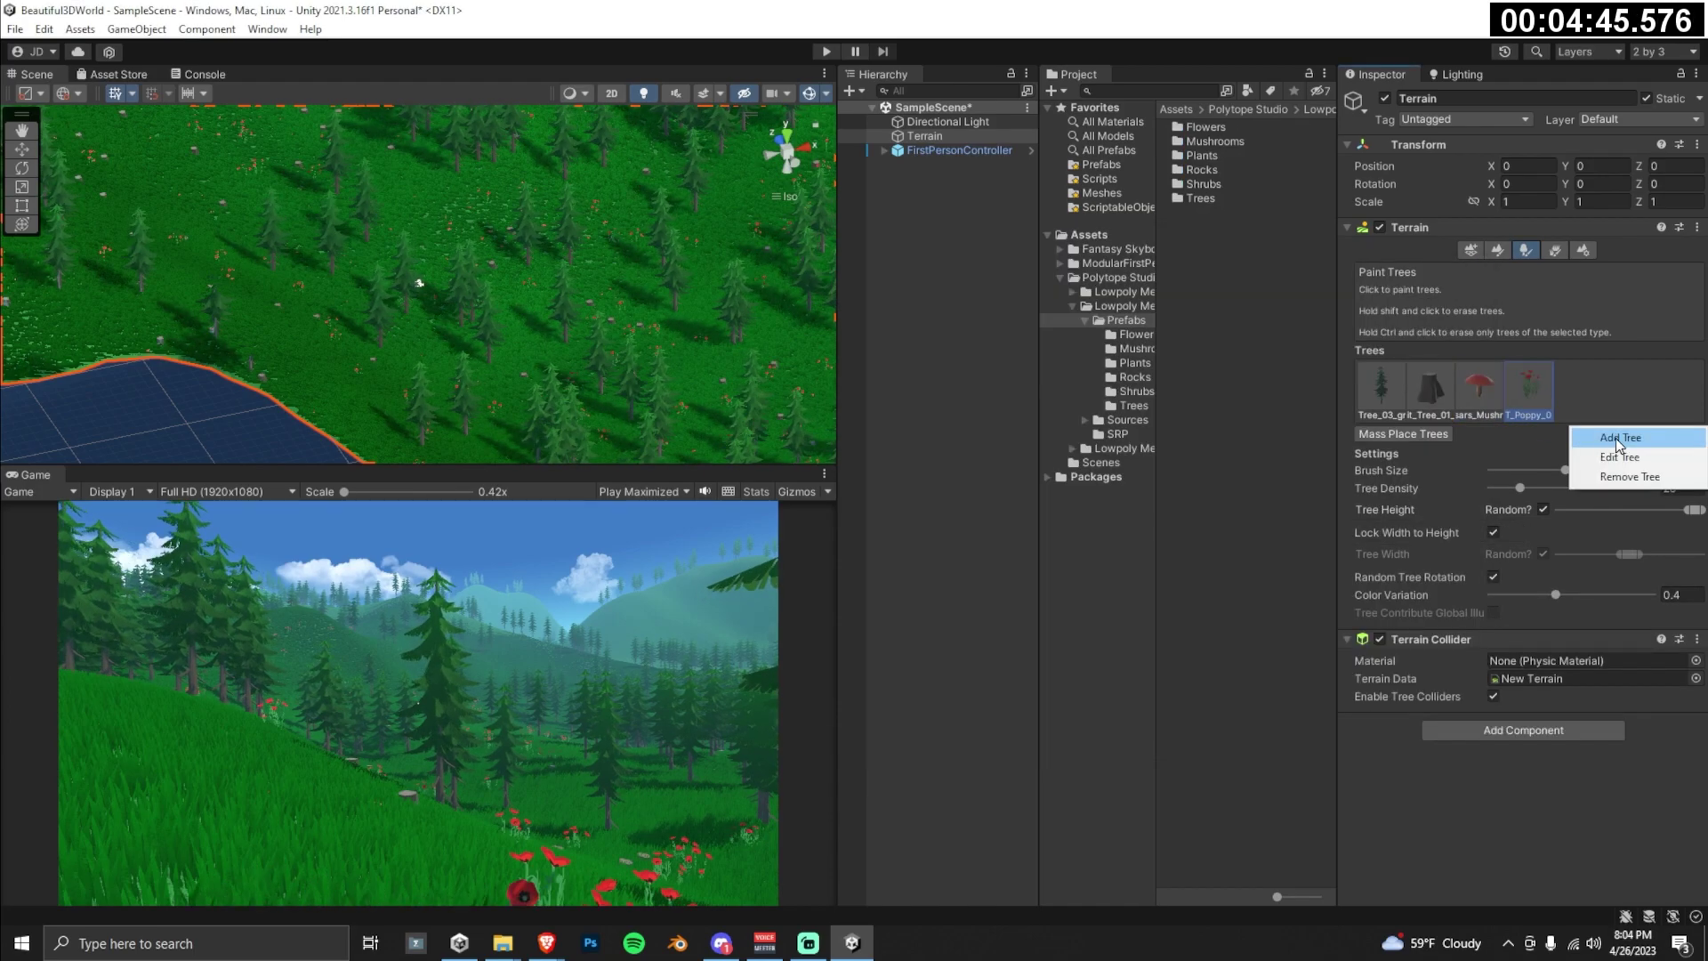
left_click(1616, 438)
left_click(1190, 286)
type("Rock")
double_click(1297, 347)
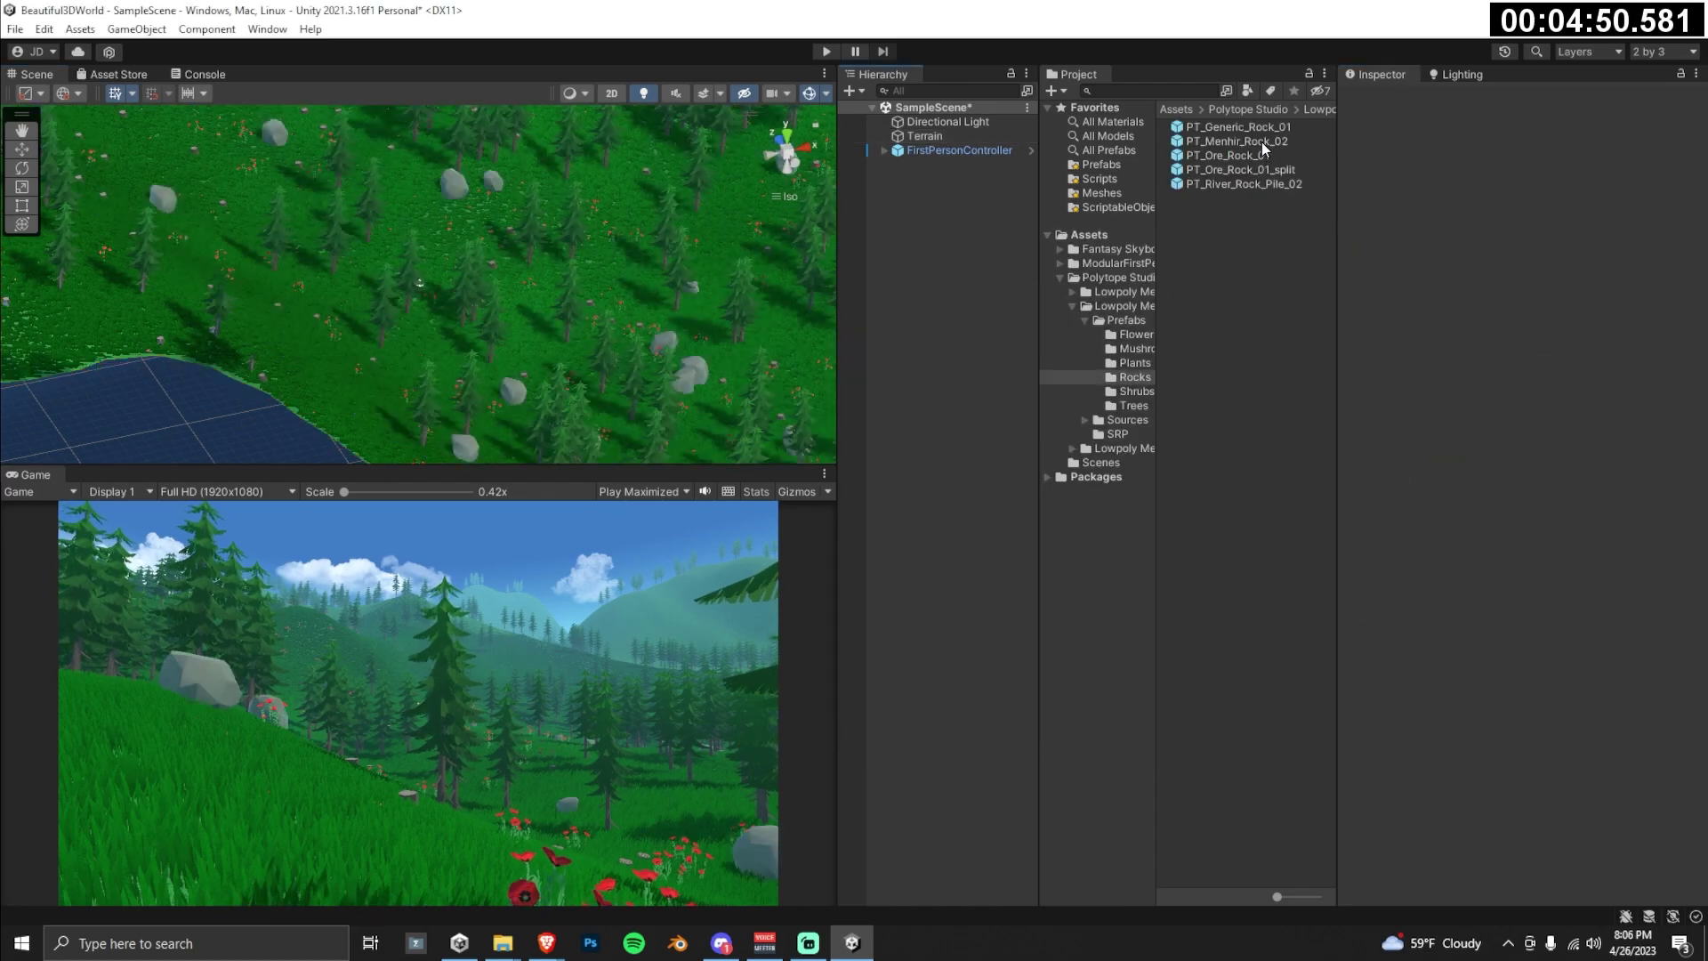
Step: Place the PT_Menhir_Rock_02 prefab in the scene as a root-level object, scaled to 2, and move it among the trees ahead of the player
left_click_drag(1237, 142, 968, 151)
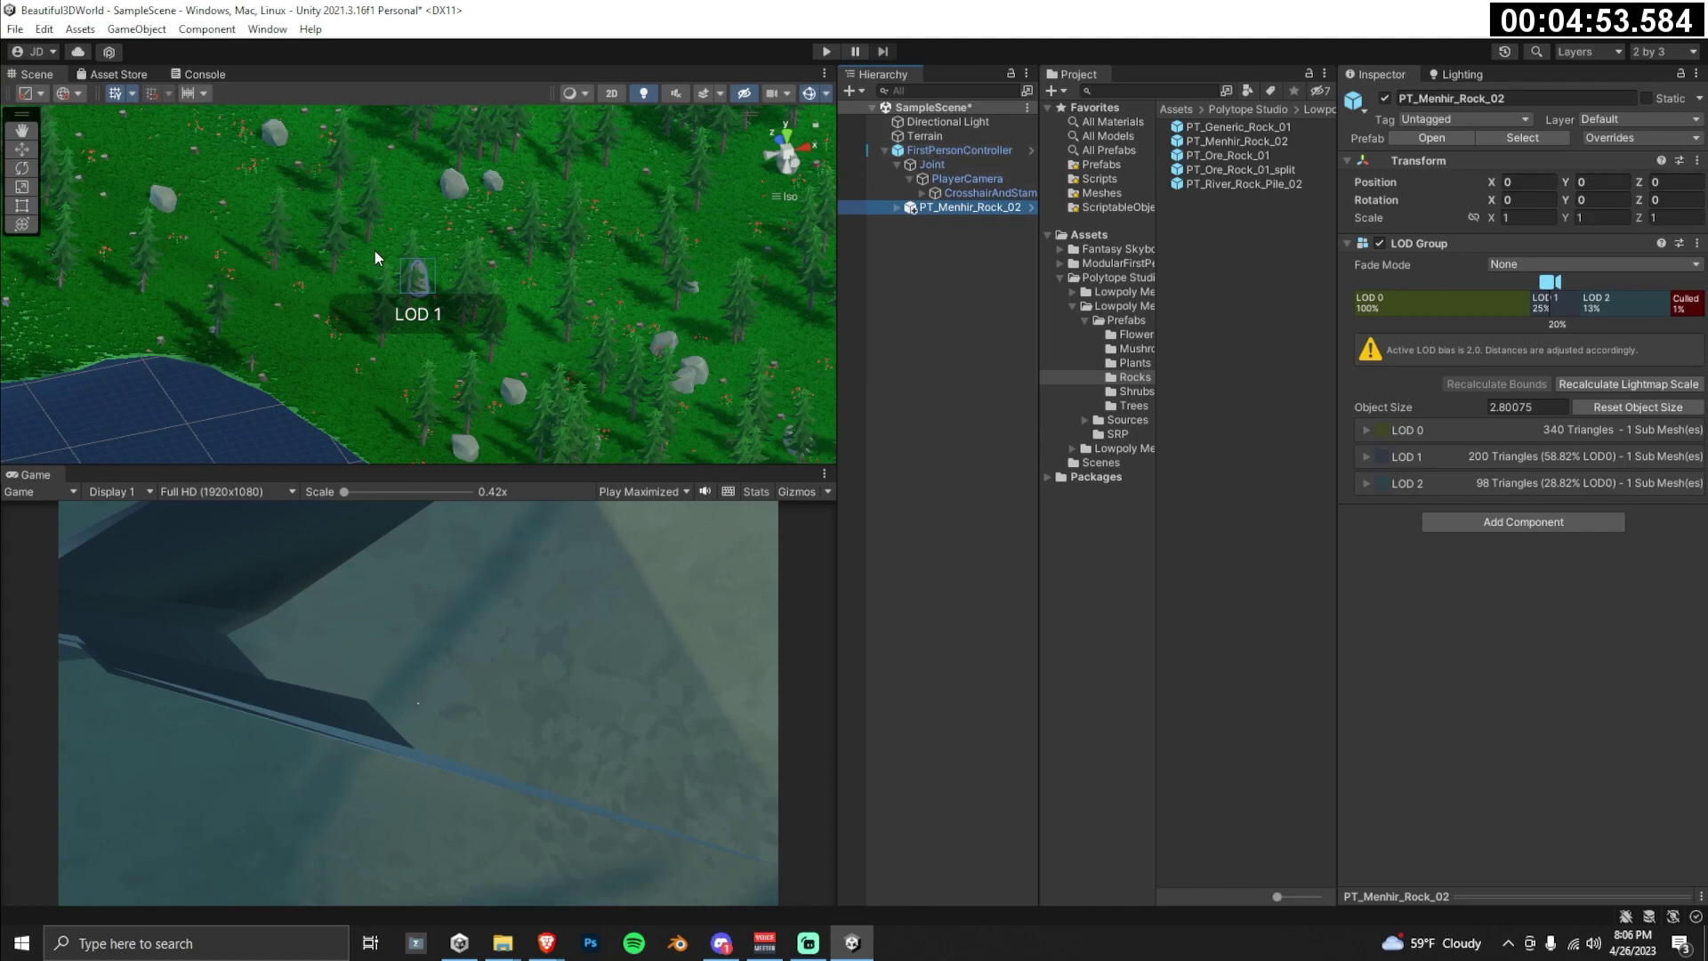
left_click_drag(943, 208, 923, 148)
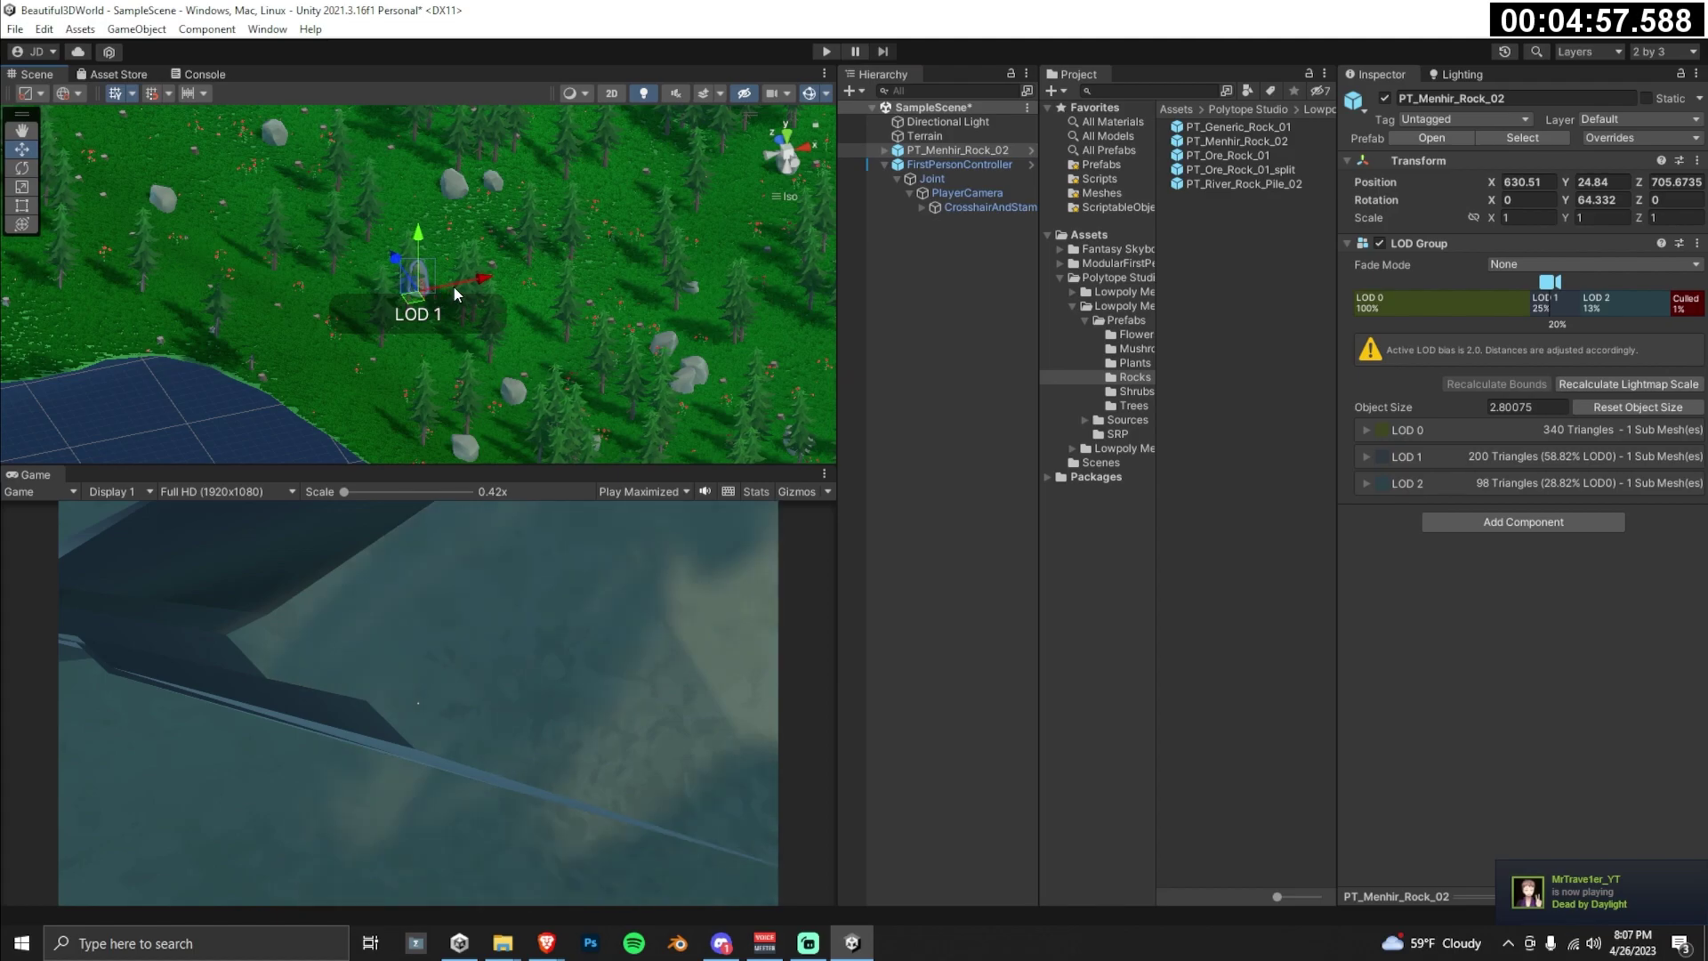
left_click_drag(454, 286, 616, 250)
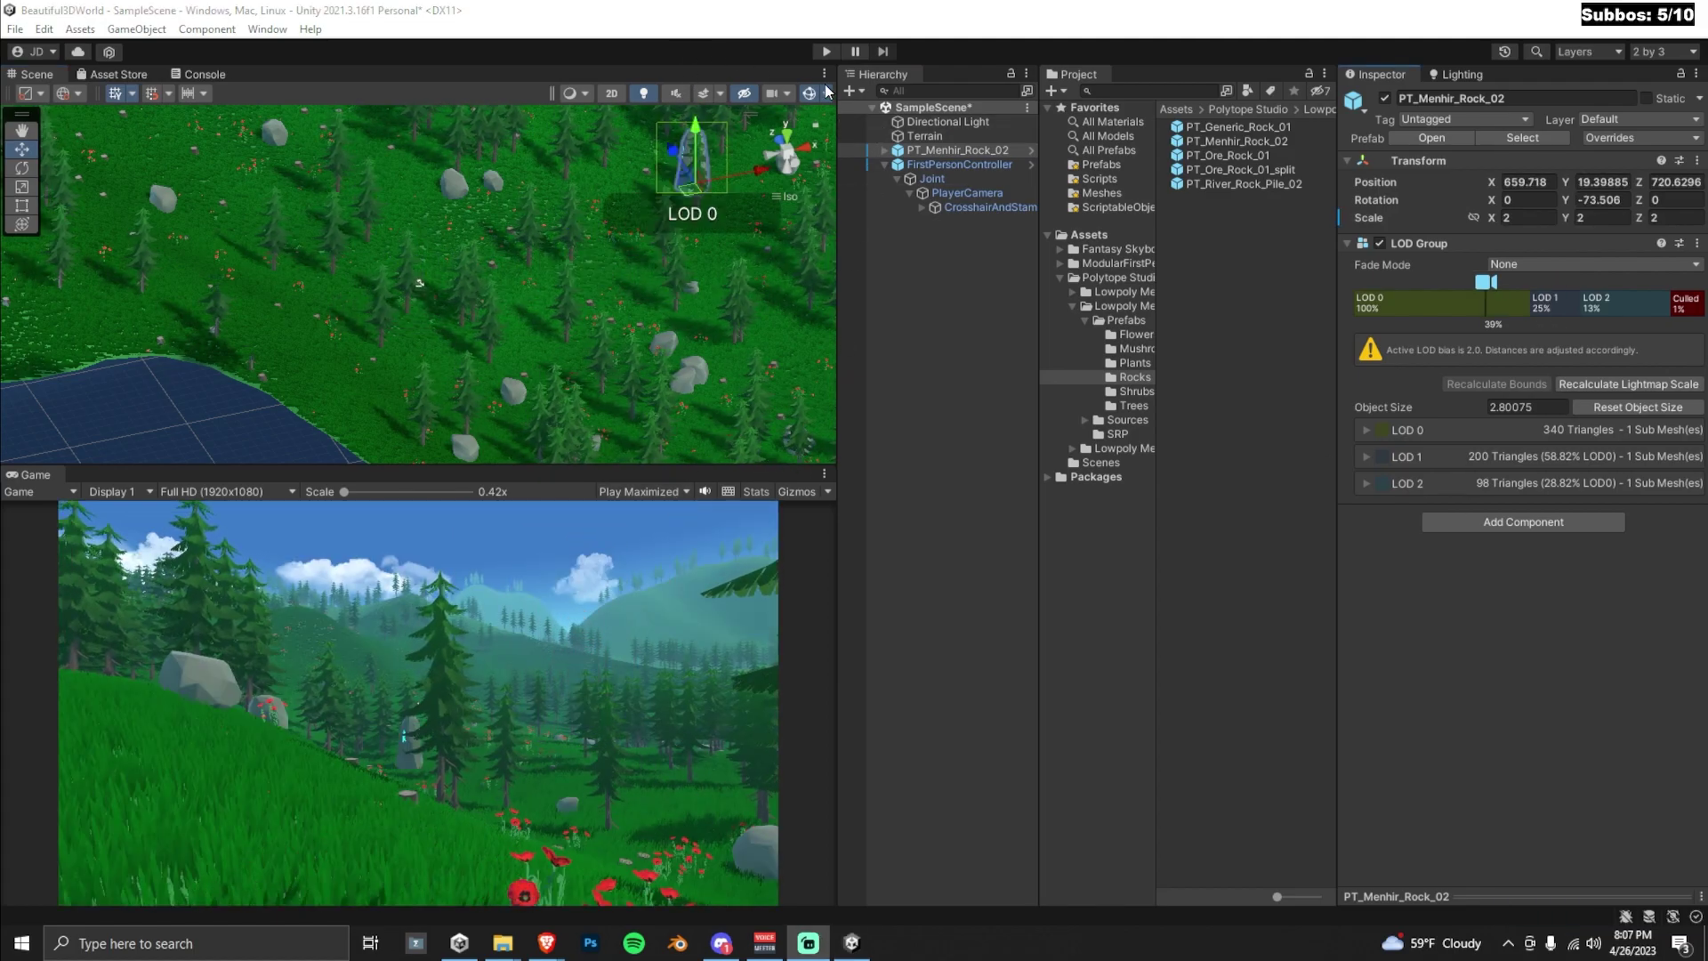
Step: Play the scene and walk forward toward the menhir rock to examine the finished world
left_click(827, 51)
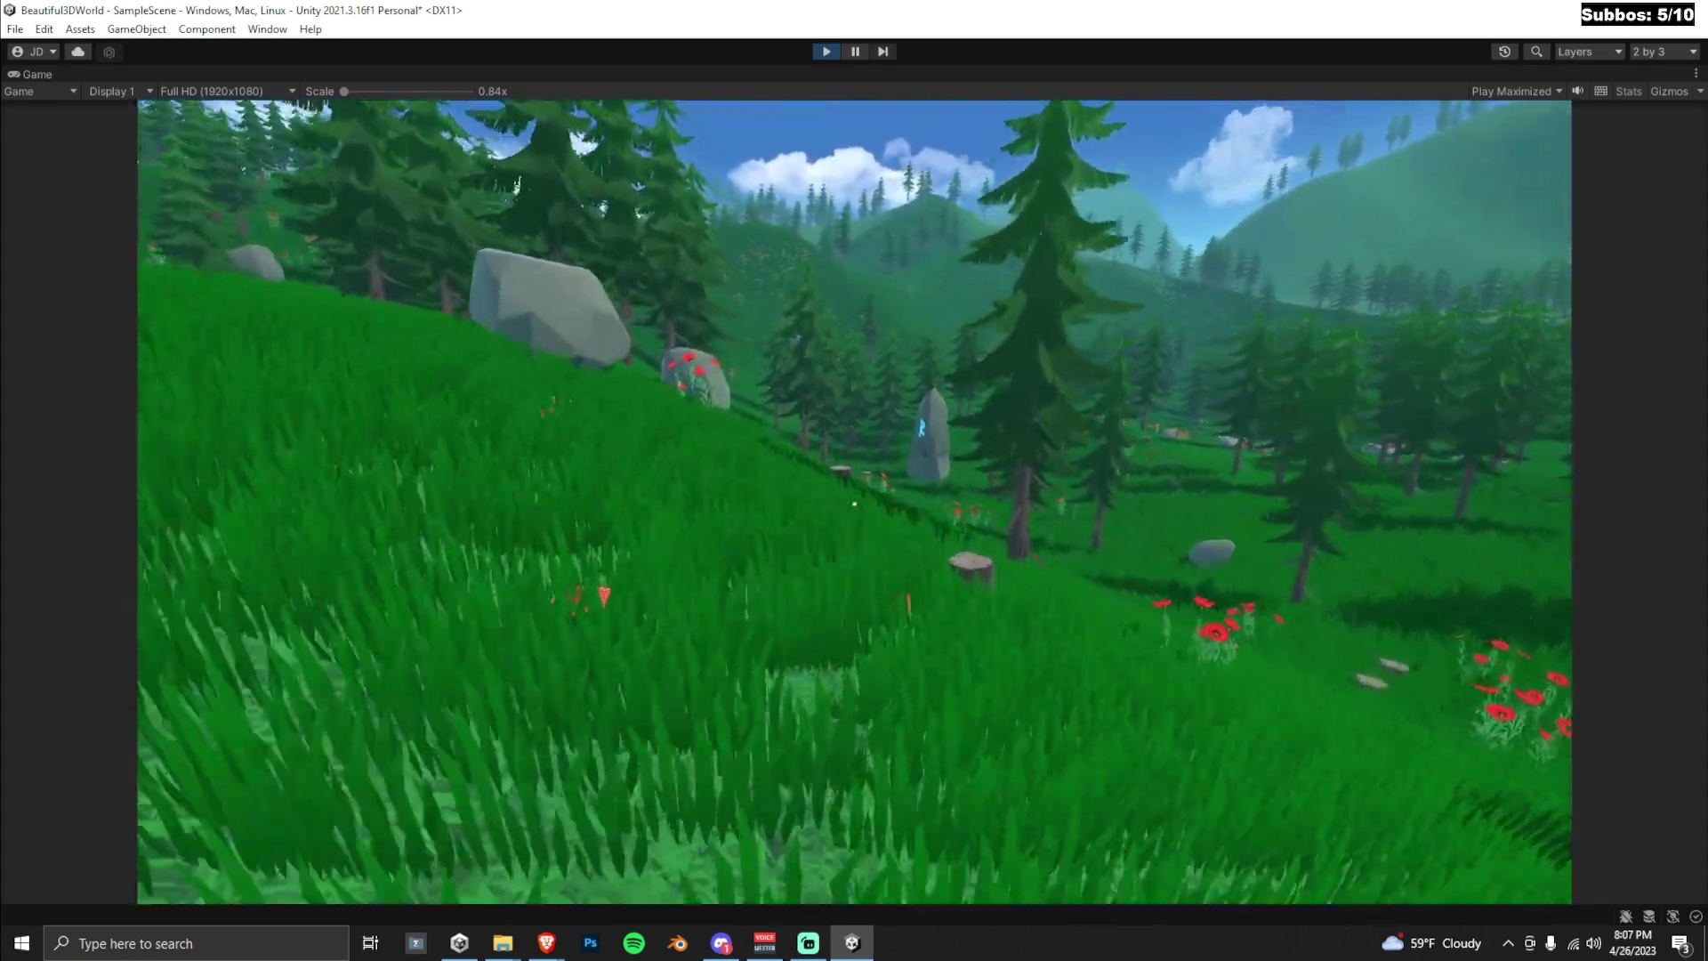
key("w")
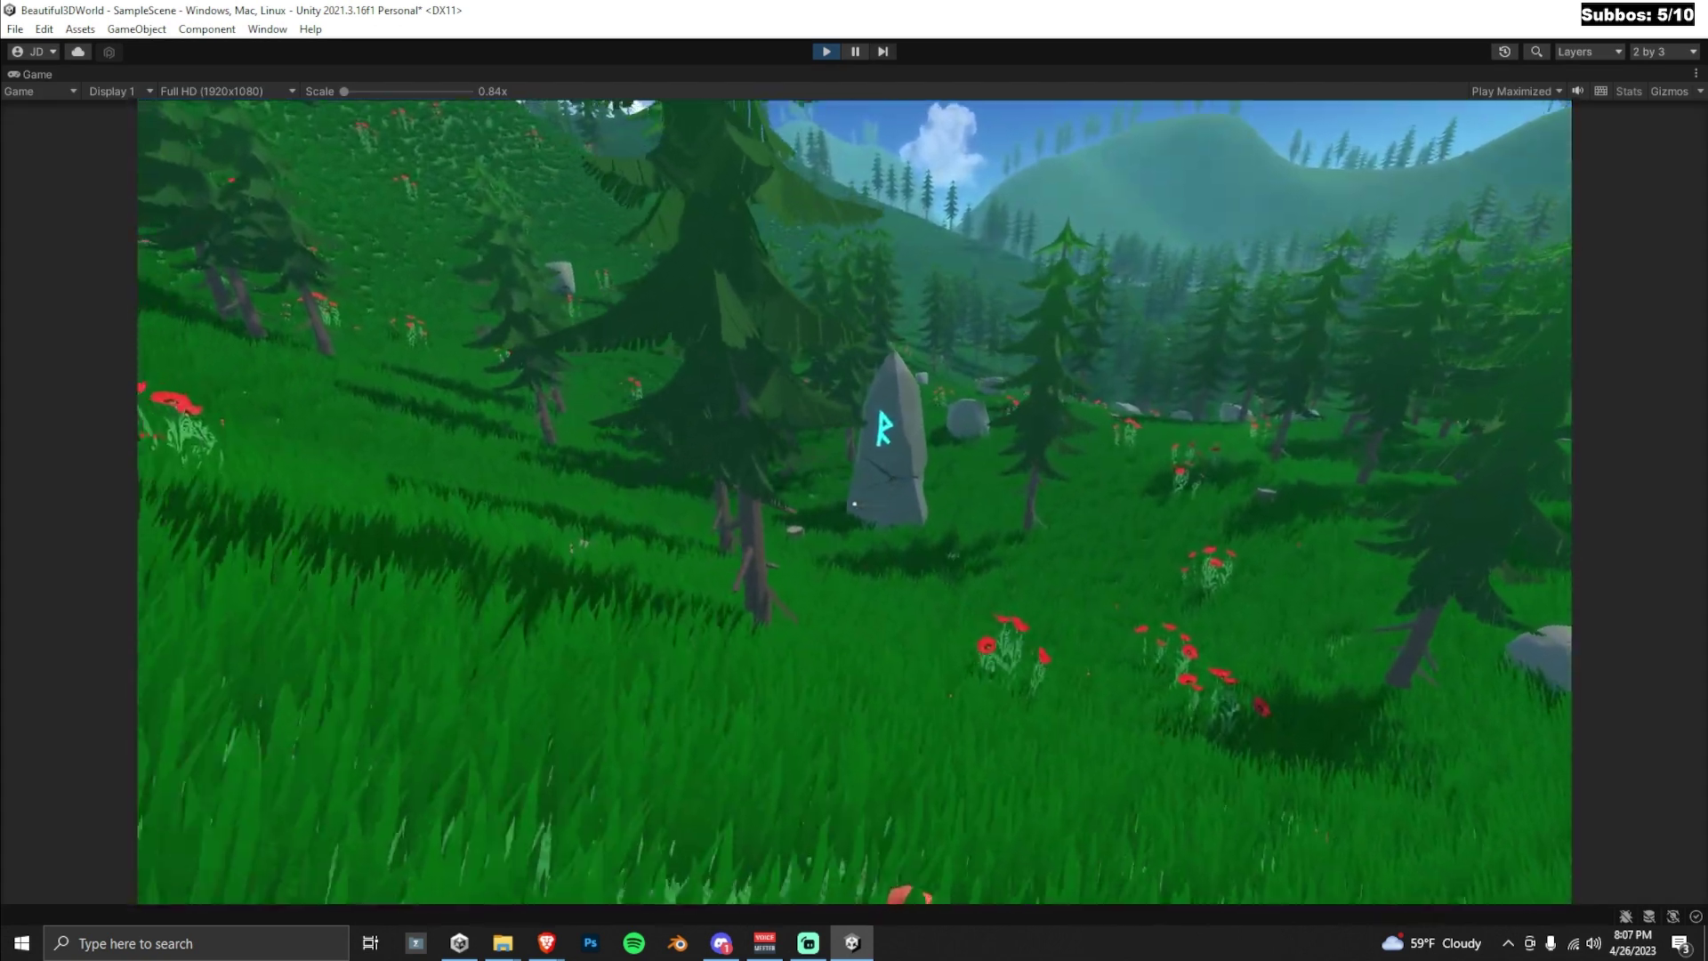